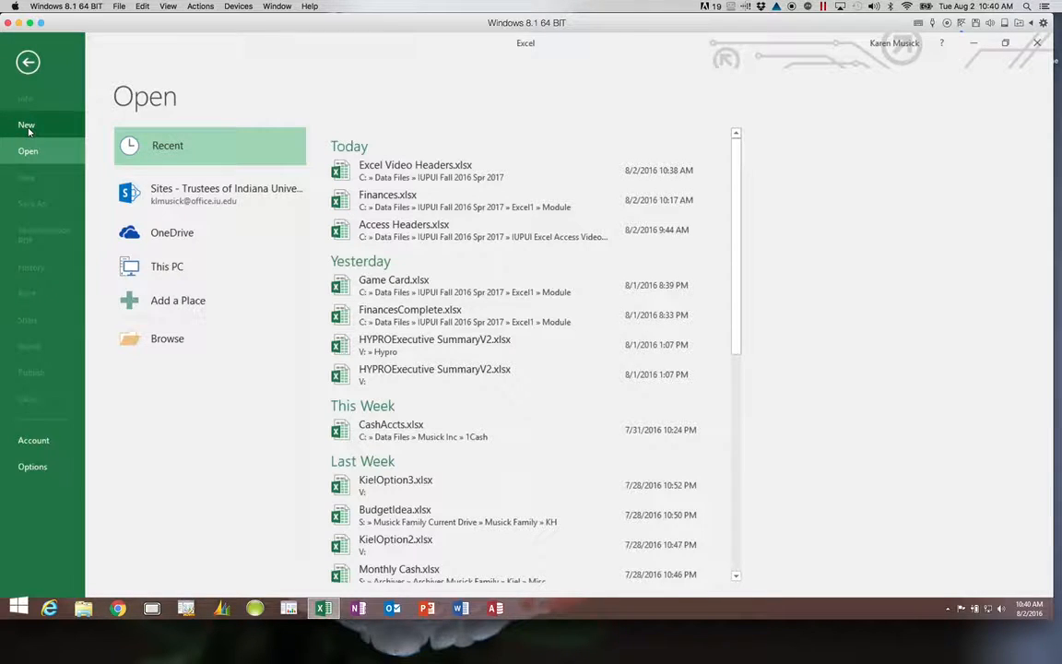
Start a new blank workbook, Book1, from the Backstage New page.
{"action": "left_click", "coordinate": [28, 129]}
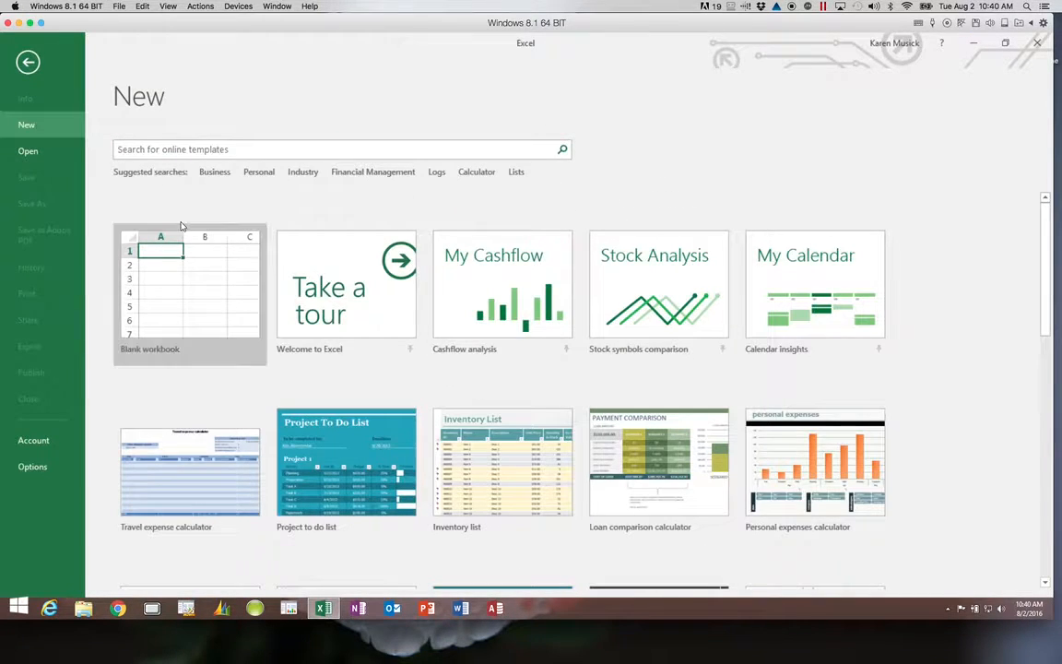
{"action": "left_click", "coordinate": [178, 279]}
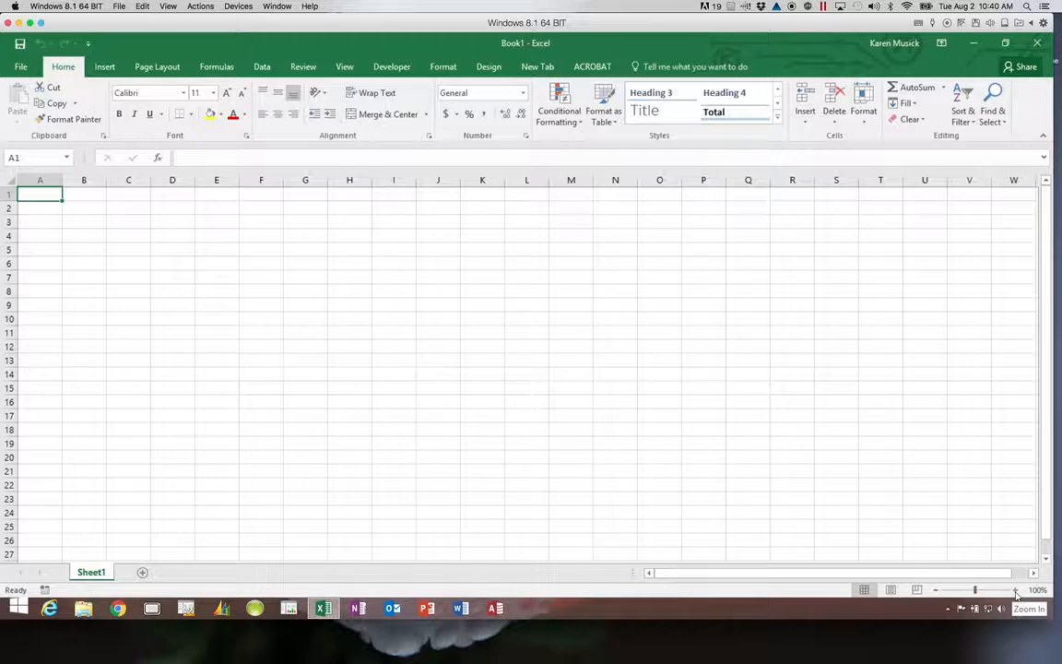
{"action": "left_click", "coordinate": [1015, 593]}
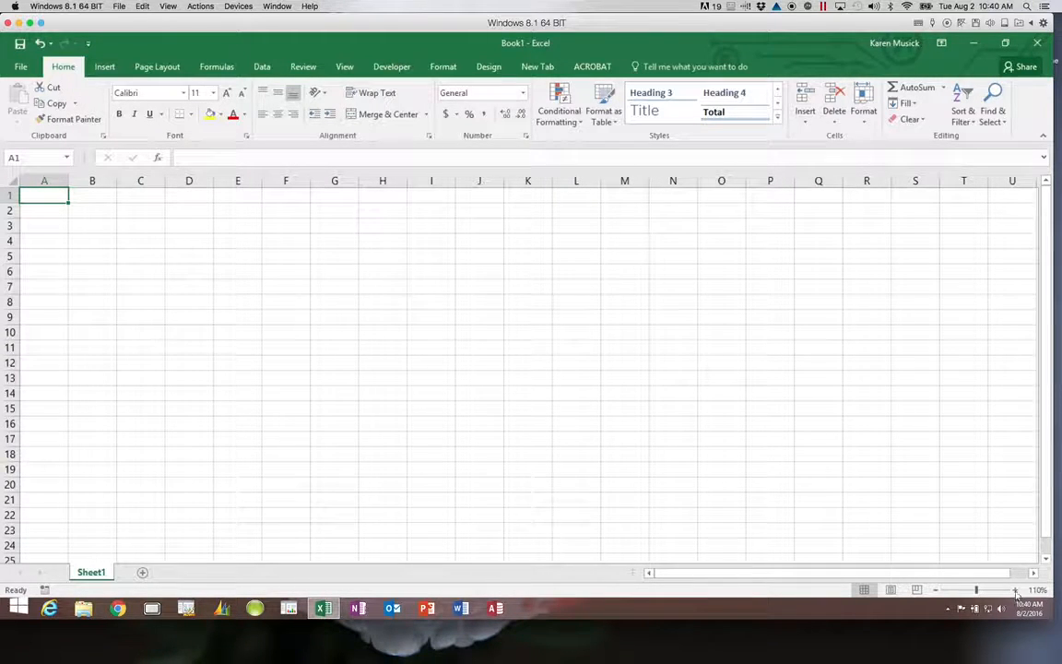
{"action": "left_click", "coordinate": [1015, 593]}
{"action": "left_click", "coordinate": [1015, 594]}
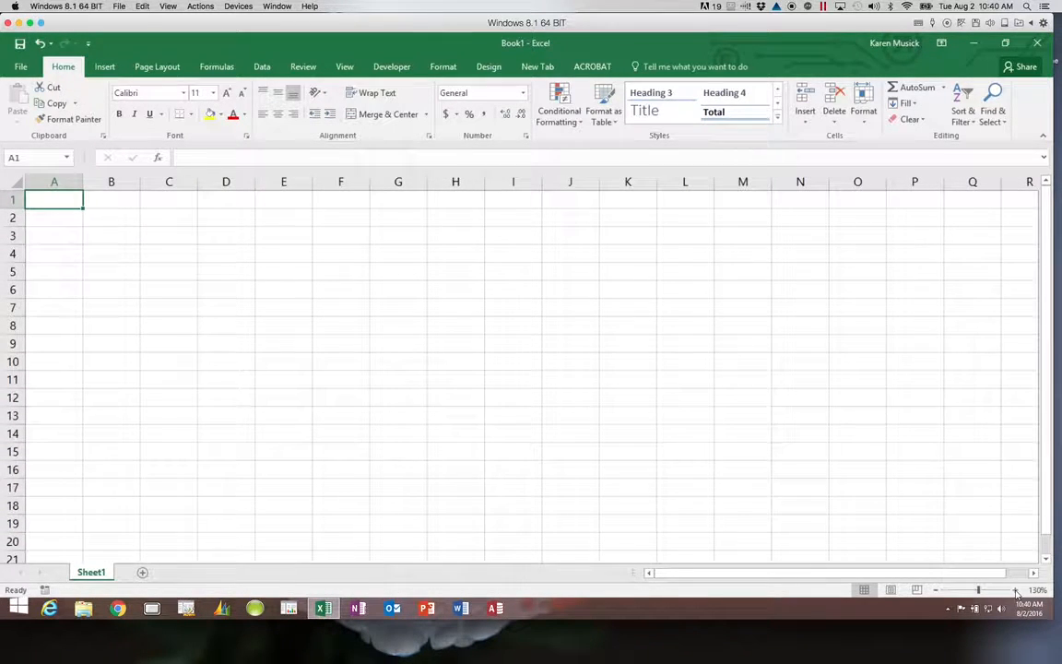
{"action": "left_click", "coordinate": [936, 591]}
{"action": "left_click", "coordinate": [936, 591]}
{"action": "left_click", "coordinate": [936, 591]}
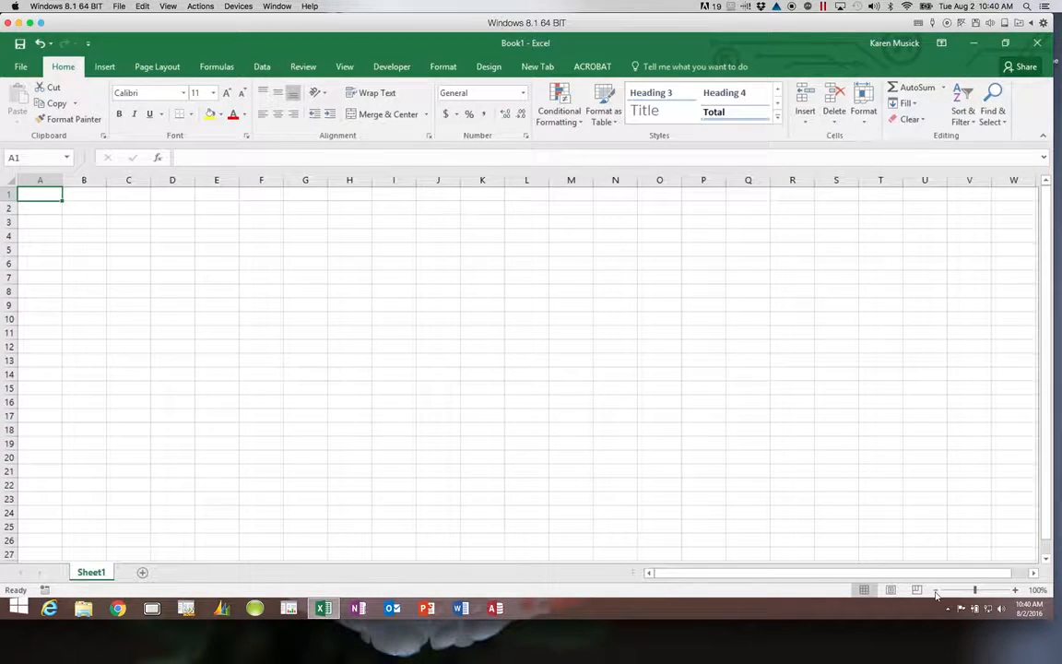
{"action": "left_click_drag", "start_coordinate": [975, 592], "coordinate": [1005, 594]}
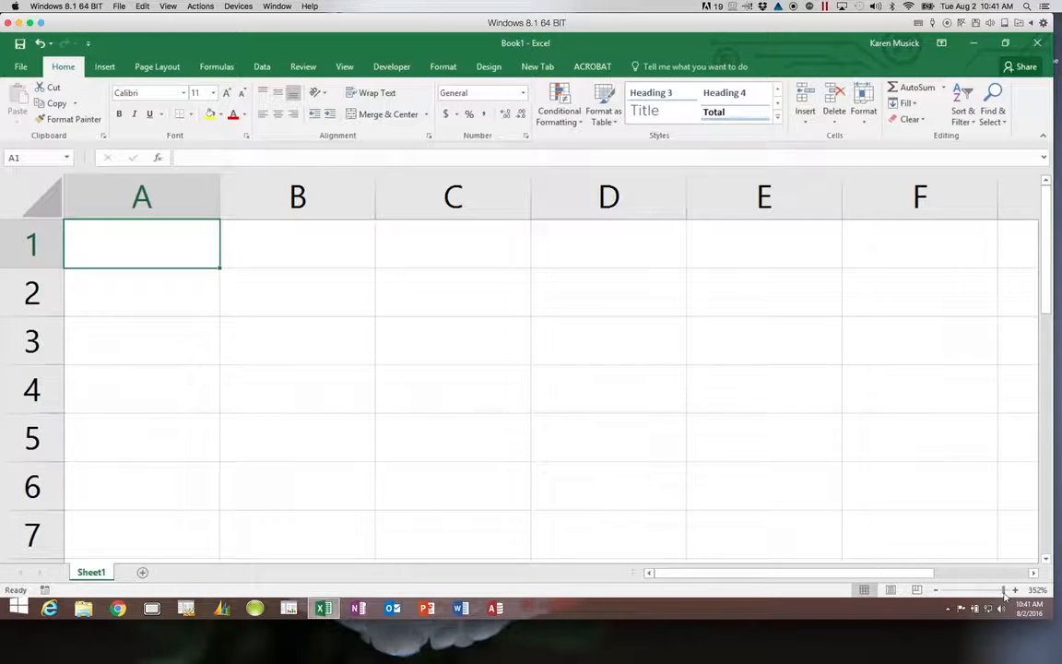
{"action": "left_click_drag", "start_coordinate": [1005, 593], "coordinate": [976, 590]}
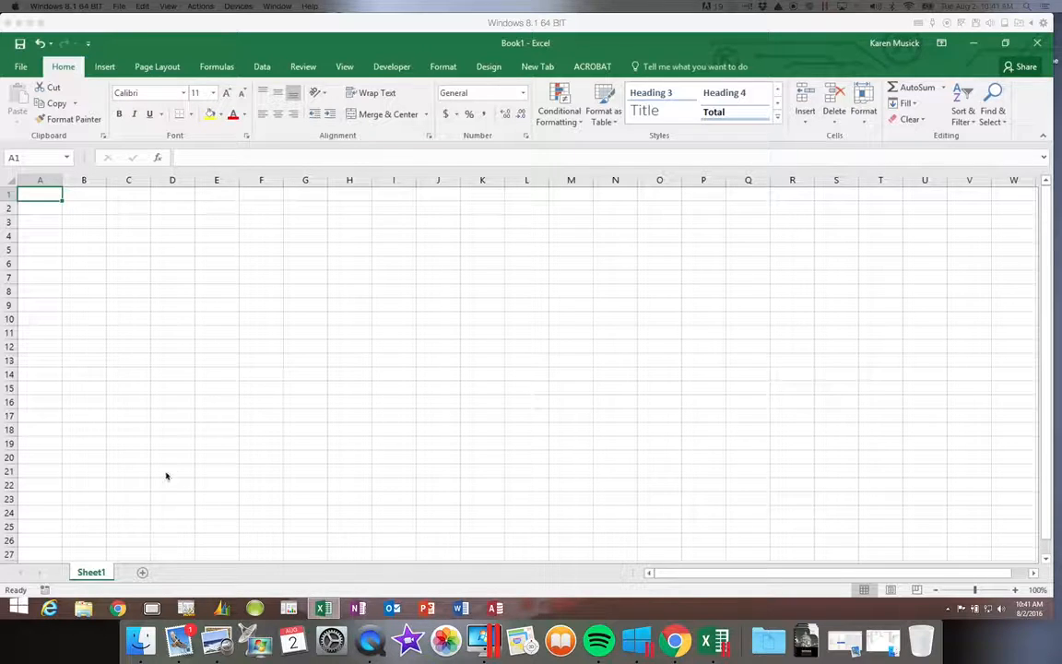
Rename the Sheet1 tab to 'Customer Order'.
{"action": "double_click", "coordinate": [90, 572]}
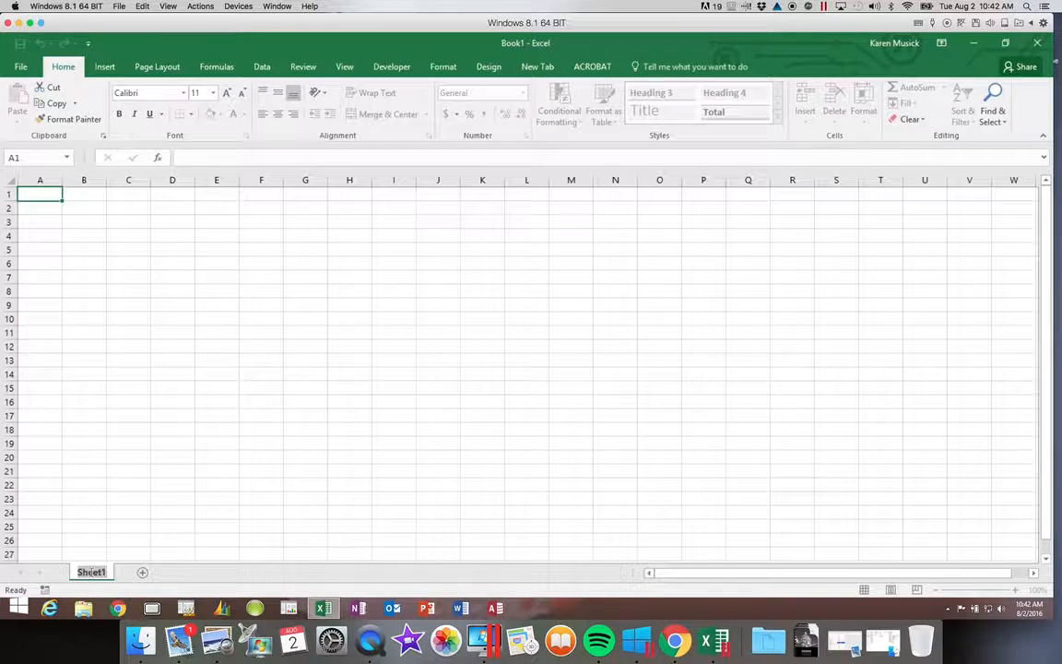
{"action": "type", "text": "Cust"}
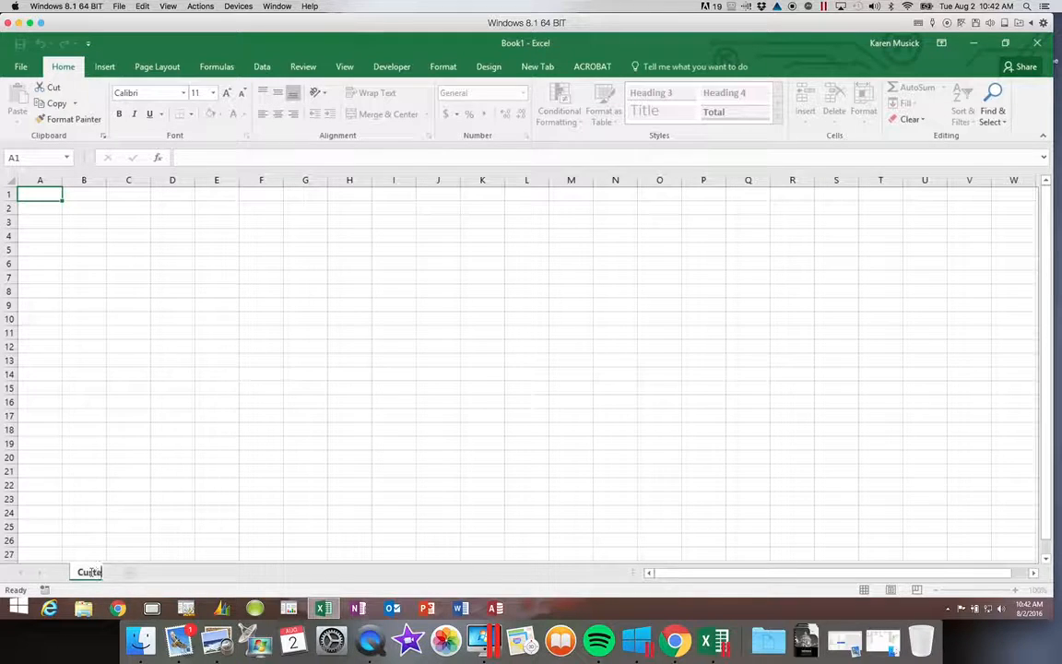
{"action": "type", "text": "omer Or"}
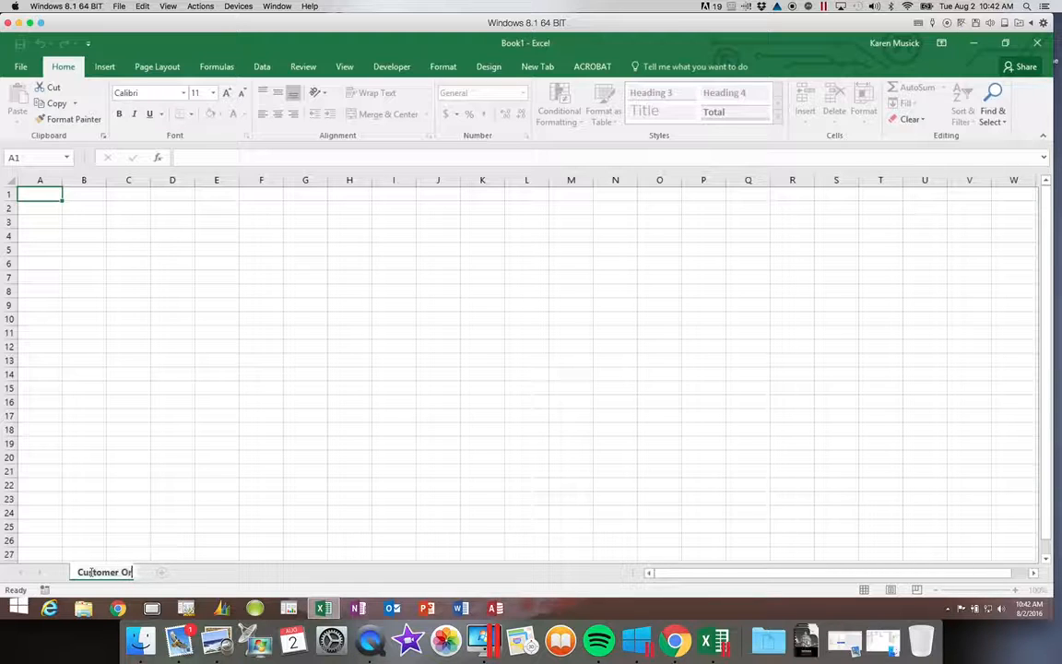
{"action": "type", "text": "der"}
{"action": "key", "text": "Return"}
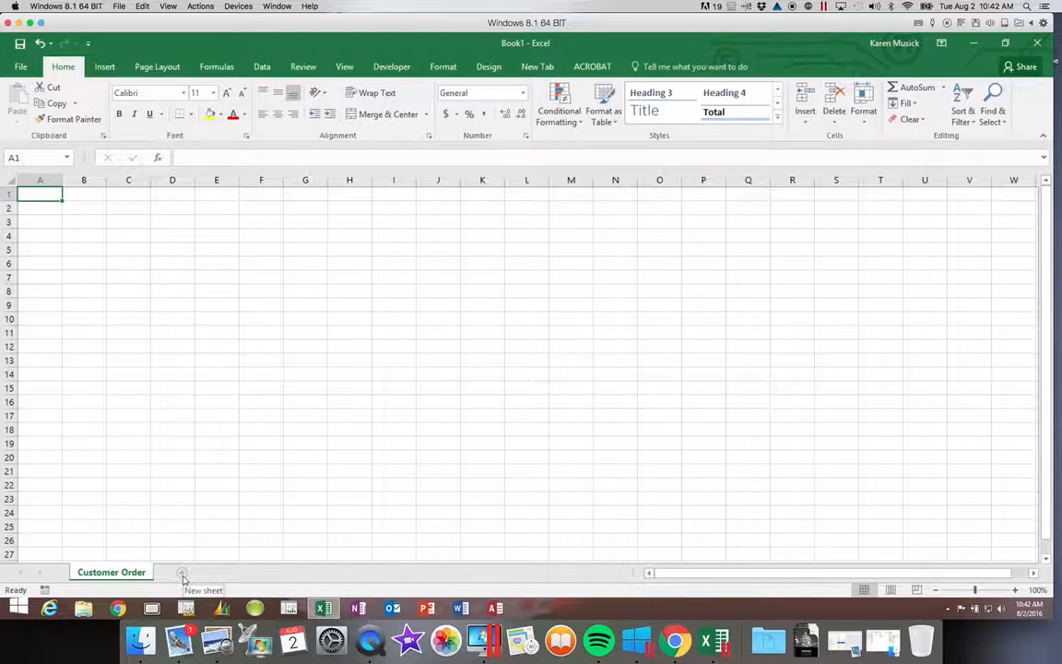
Add three blank worksheets with the New sheet button and Home > Insert > Insert Sheet.
{"action": "left_click", "coordinate": [182, 574]}
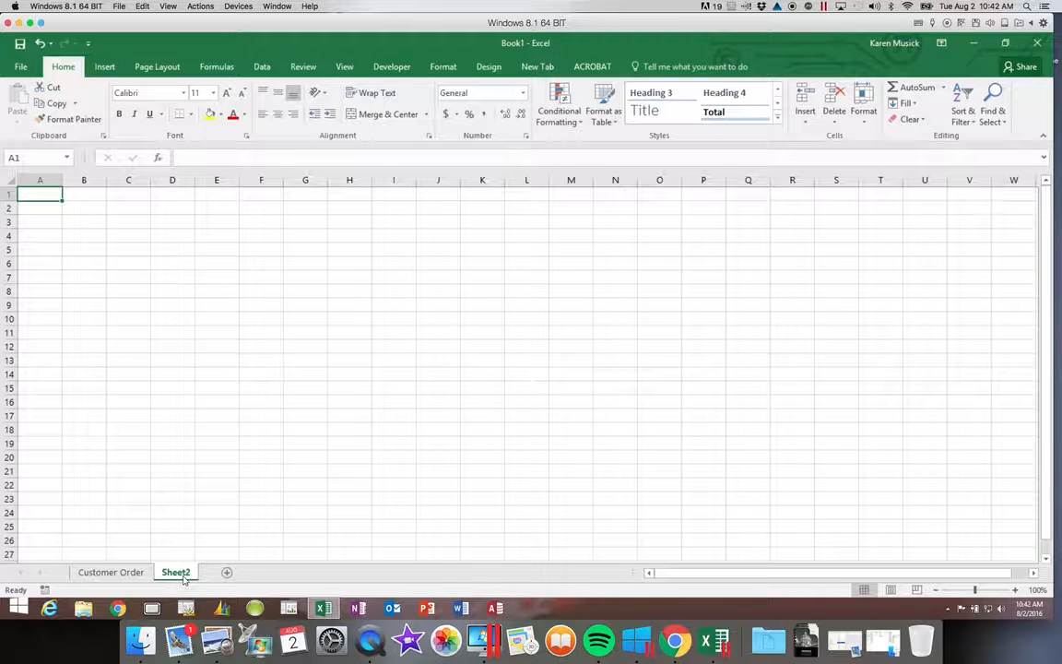
{"action": "left_click", "coordinate": [806, 123]}
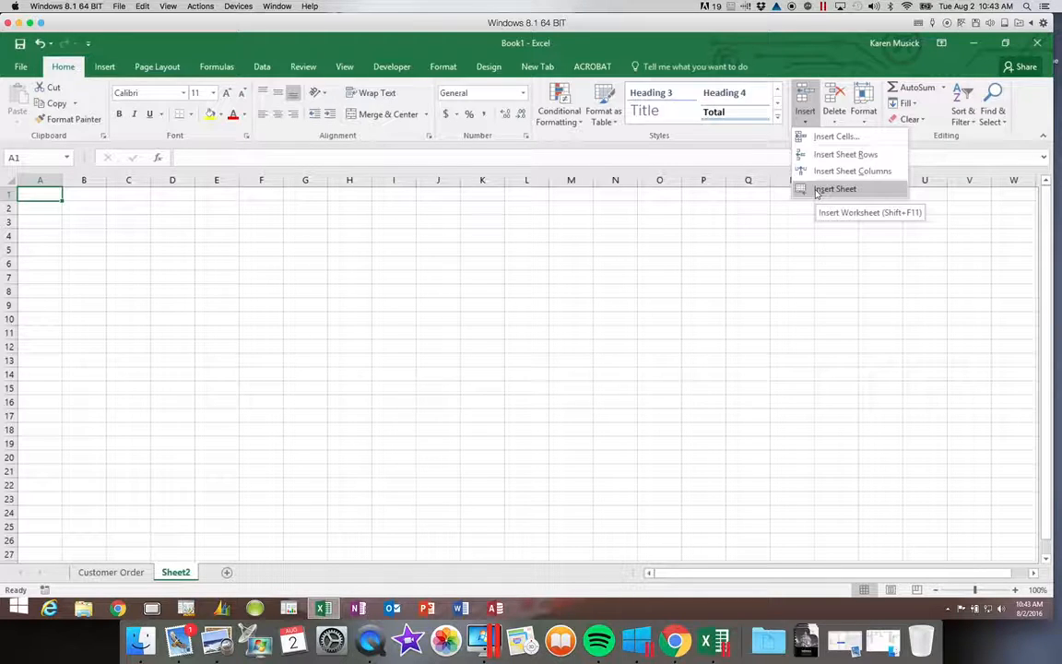
{"action": "left_click", "coordinate": [816, 190]}
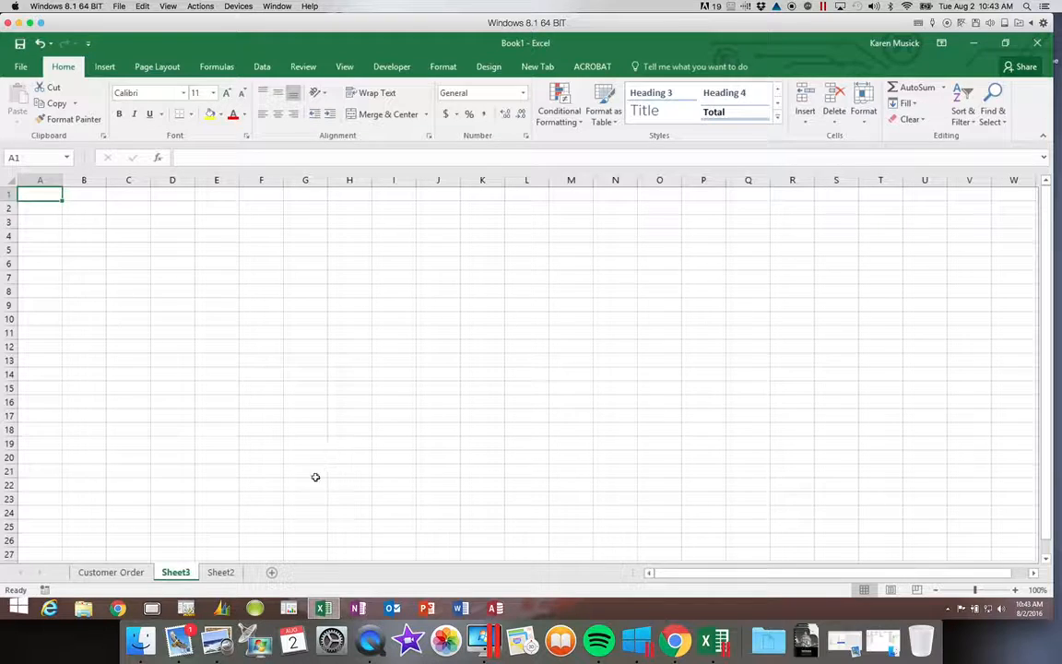
{"action": "left_click", "coordinate": [272, 575]}
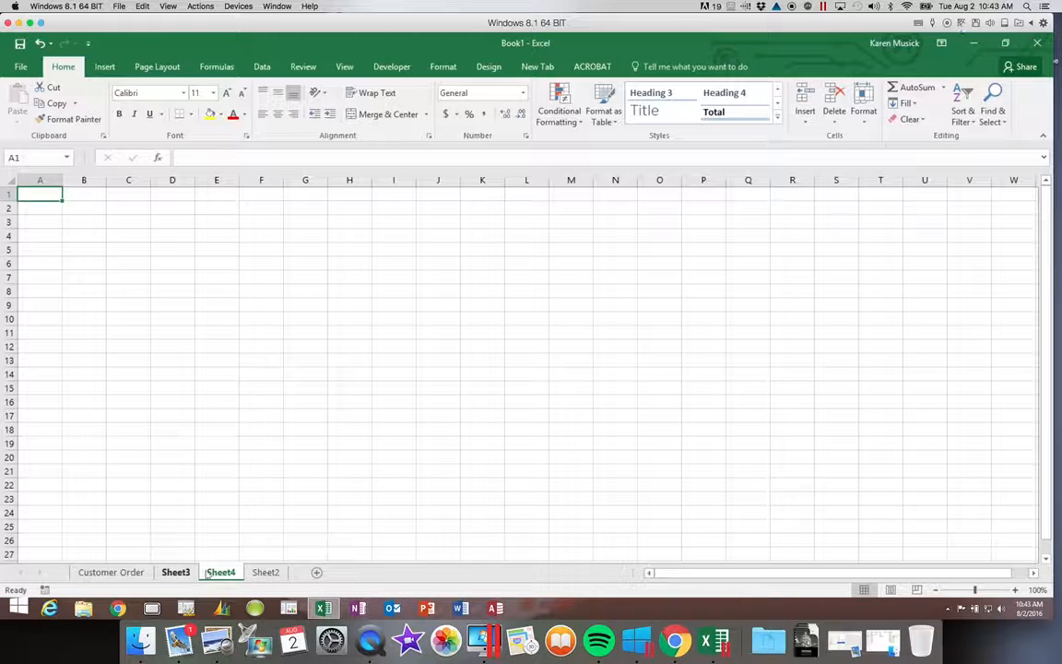
Insert a blank worksheet, Sheet5, before Sheet4 from the tab's Insert dialog.
{"action": "right_click", "coordinate": [210, 574]}
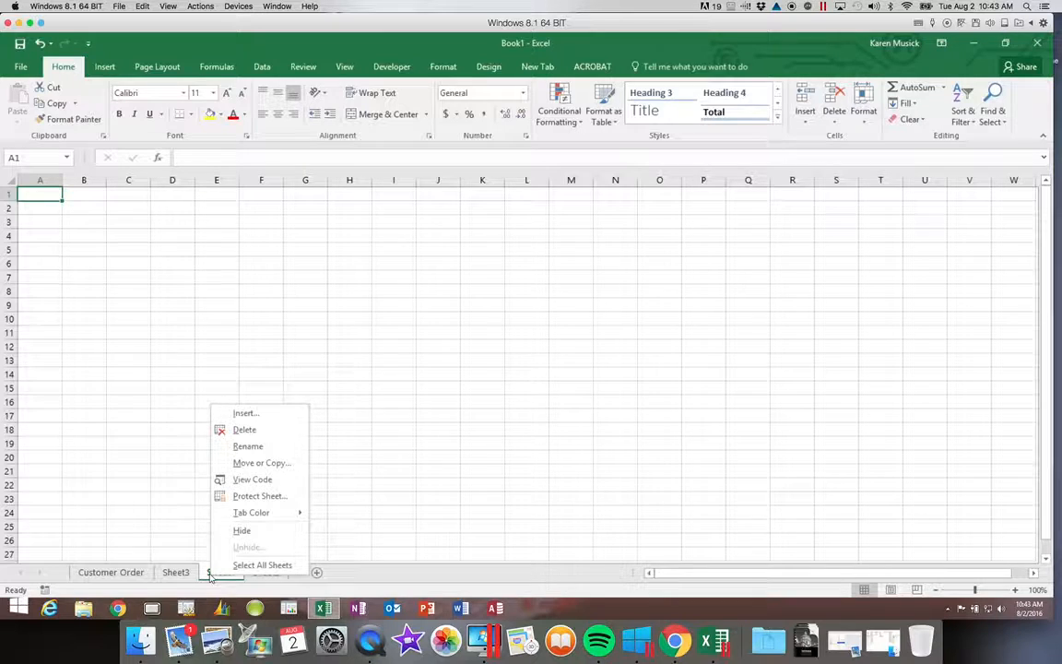
{"action": "left_click", "coordinate": [249, 414]}
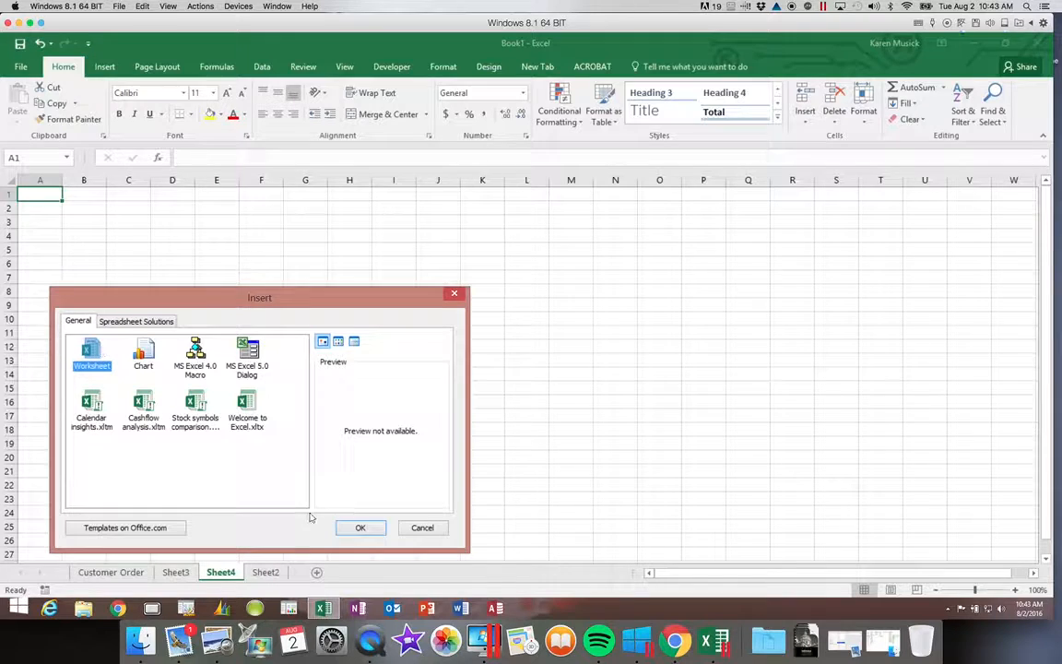
{"action": "left_click", "coordinate": [357, 527]}
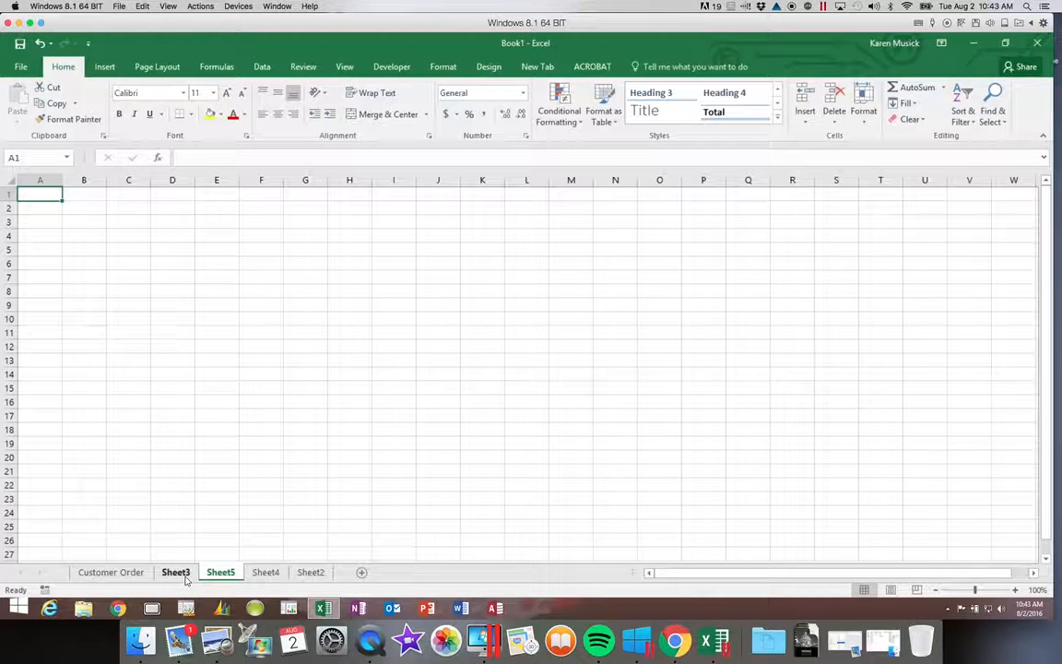
Rename Sheet3 to 'Documentation'.
{"action": "right_click", "coordinate": [185, 573]}
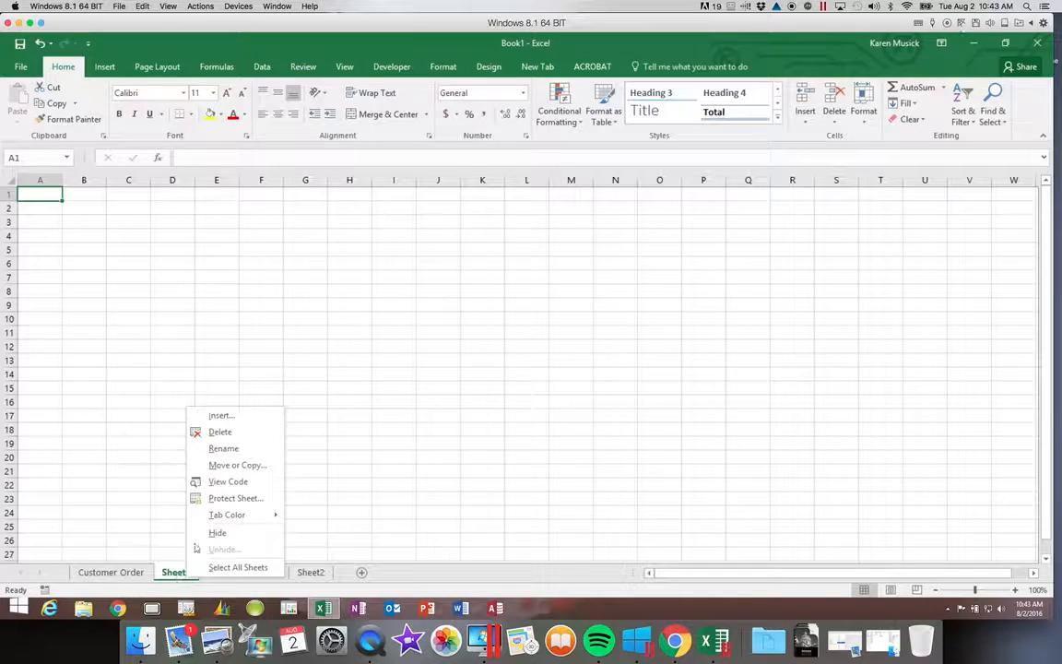
{"action": "left_click", "coordinate": [224, 449]}
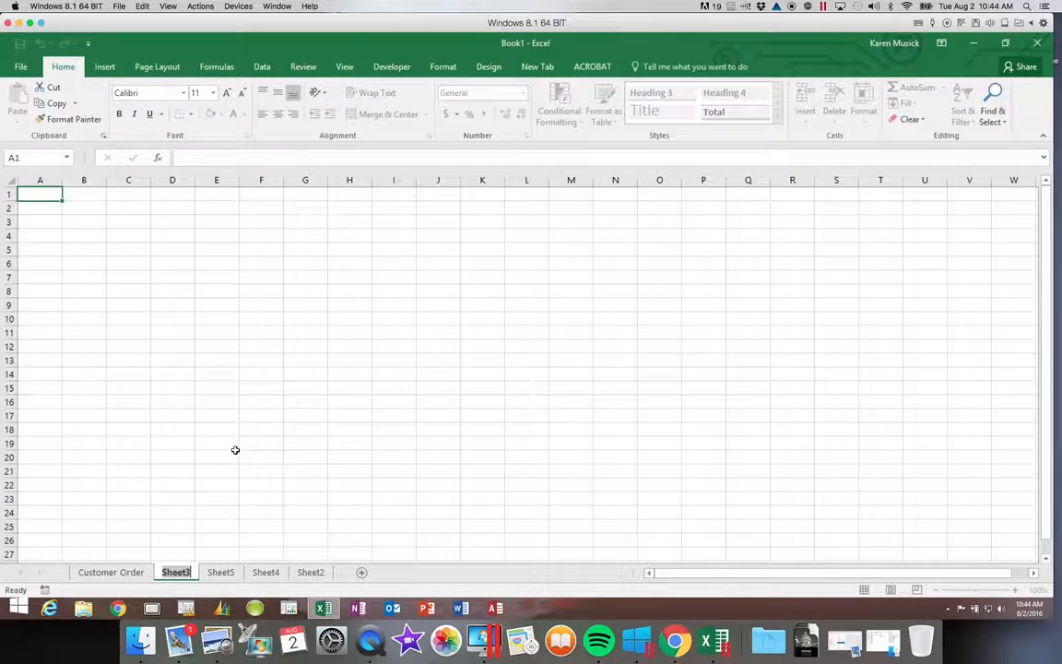
{"action": "type", "text": "Docu"}
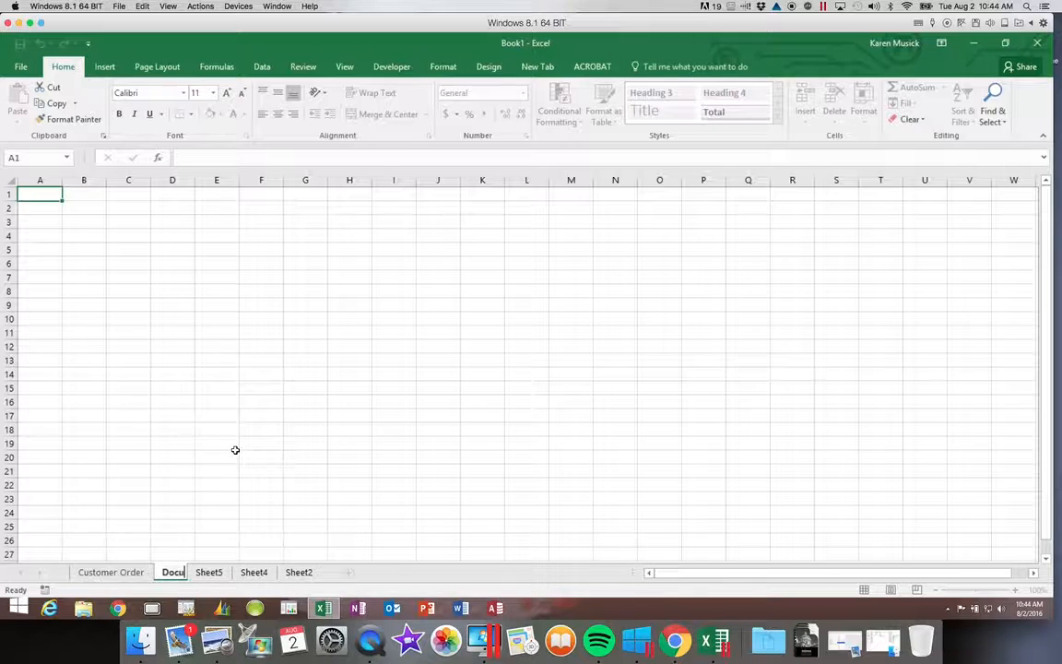
{"action": "type", "text": "ment"}
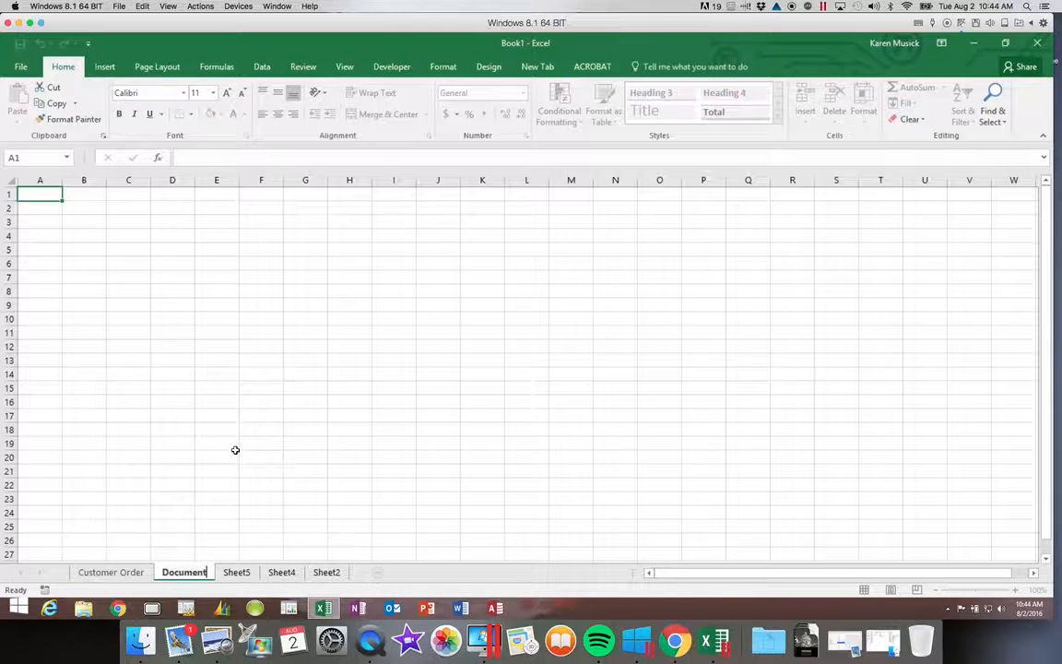
{"action": "type", "text": "ation"}
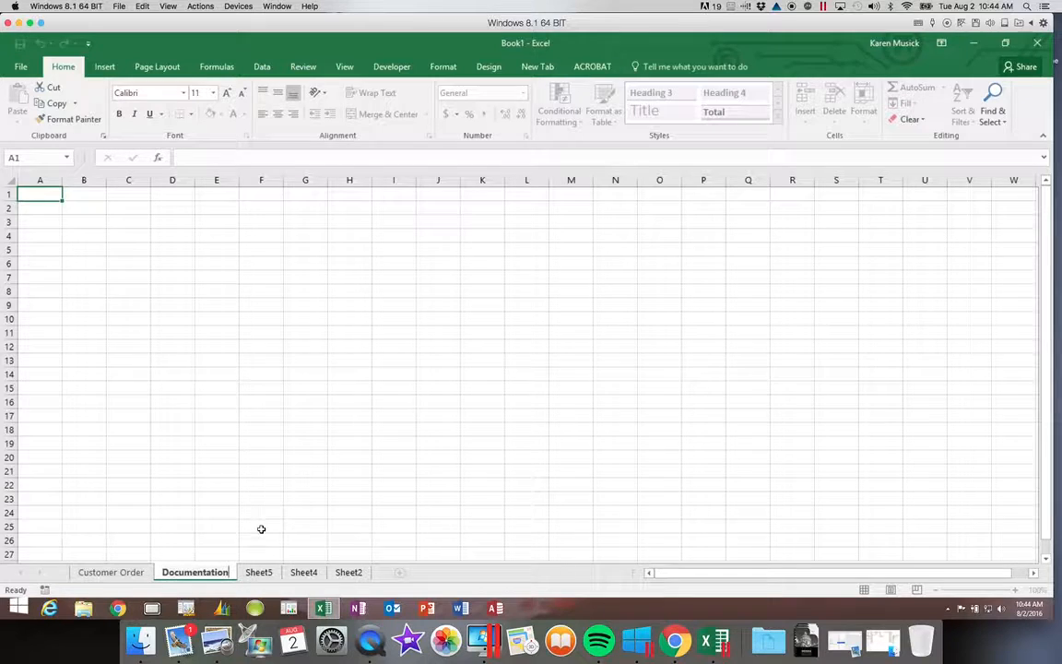
{"action": "left_click", "coordinate": [262, 572]}
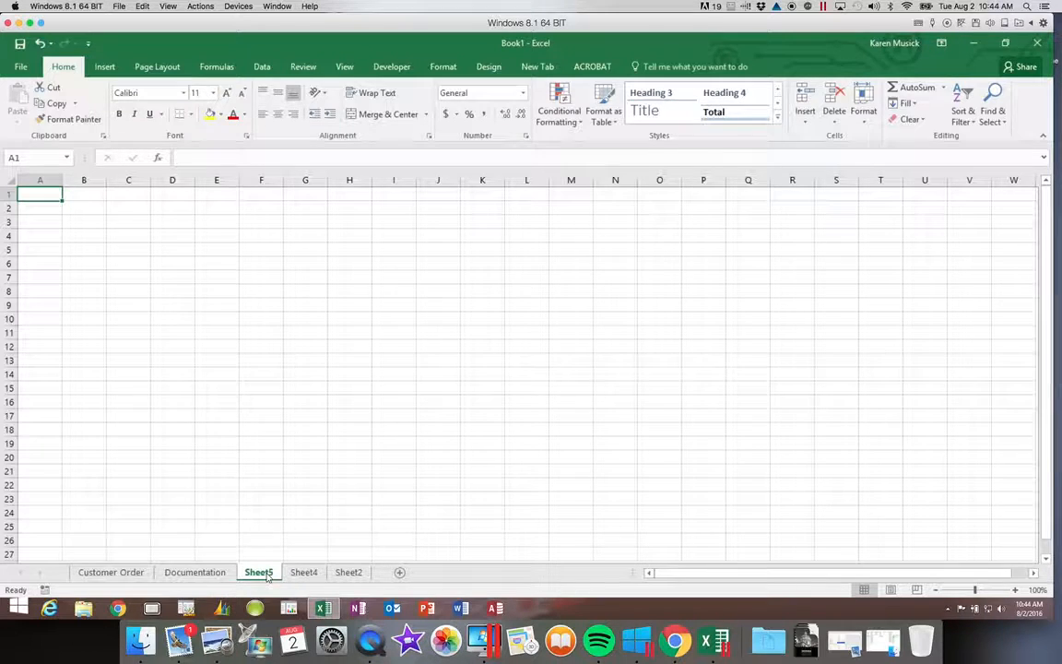
Rename Sheet5 to 'Customer Contact'.
{"action": "double_click", "coordinate": [268, 577]}
{"action": "type", "text": "SCusto"}
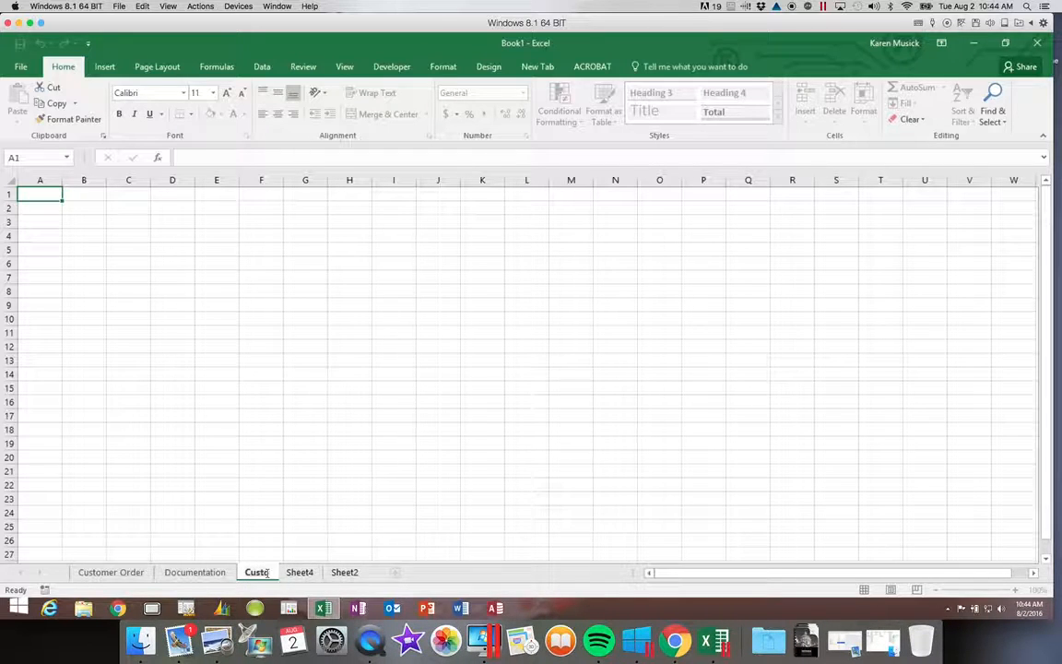
{"action": "type", "text": "mer Contact"}
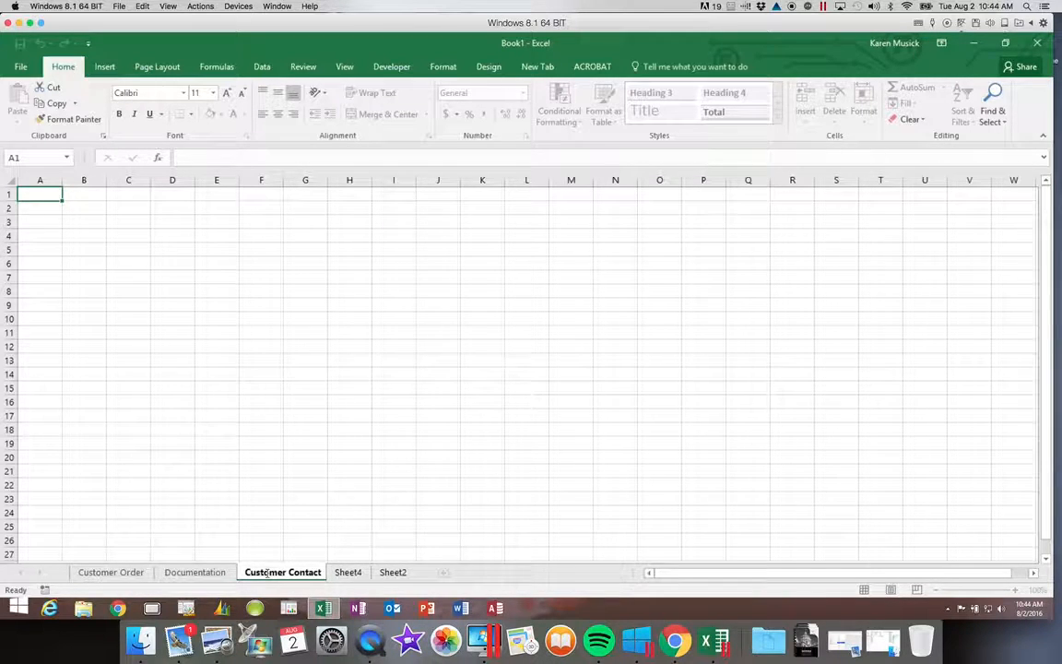
{"action": "key", "text": "Return"}
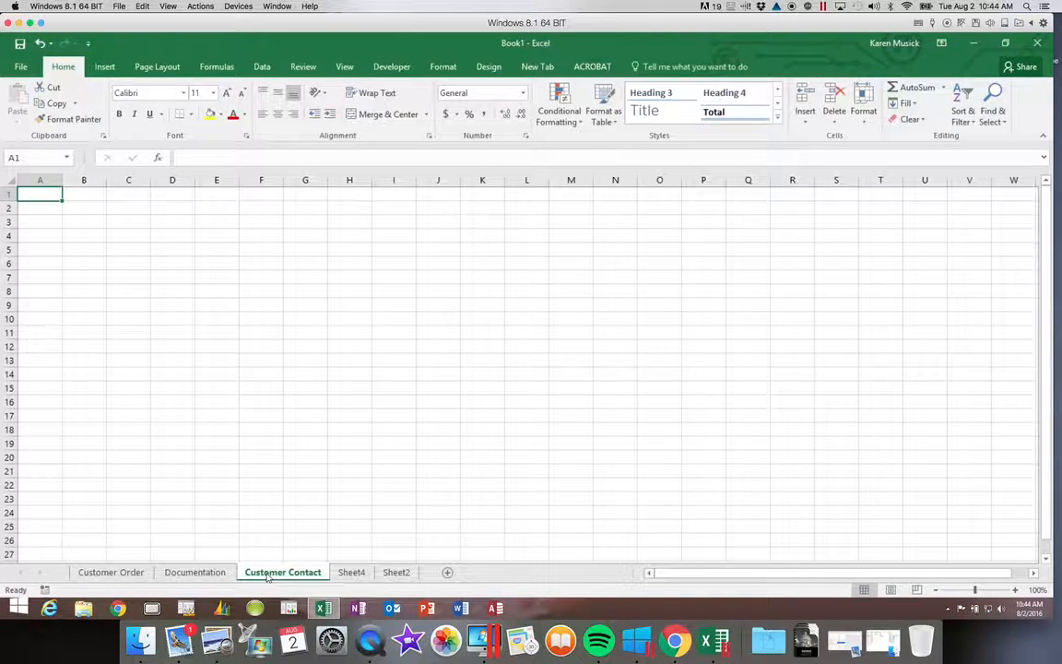
Drag the Documentation tab to the first position, then show the Customer Order sheet.
{"action": "left_click", "coordinate": [202, 573]}
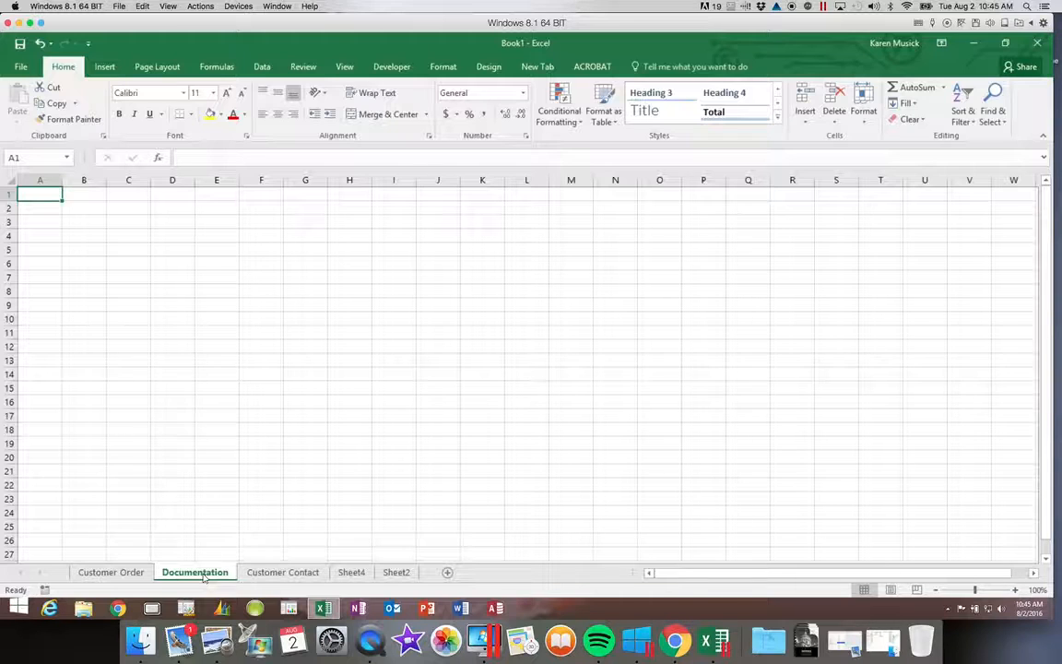
{"action": "left_click", "coordinate": [202, 572]}
{"action": "left_click_drag", "start_coordinate": [200, 561], "coordinate": [121, 559]}
{"action": "left_click_drag", "start_coordinate": [120, 560], "coordinate": [121, 560]}
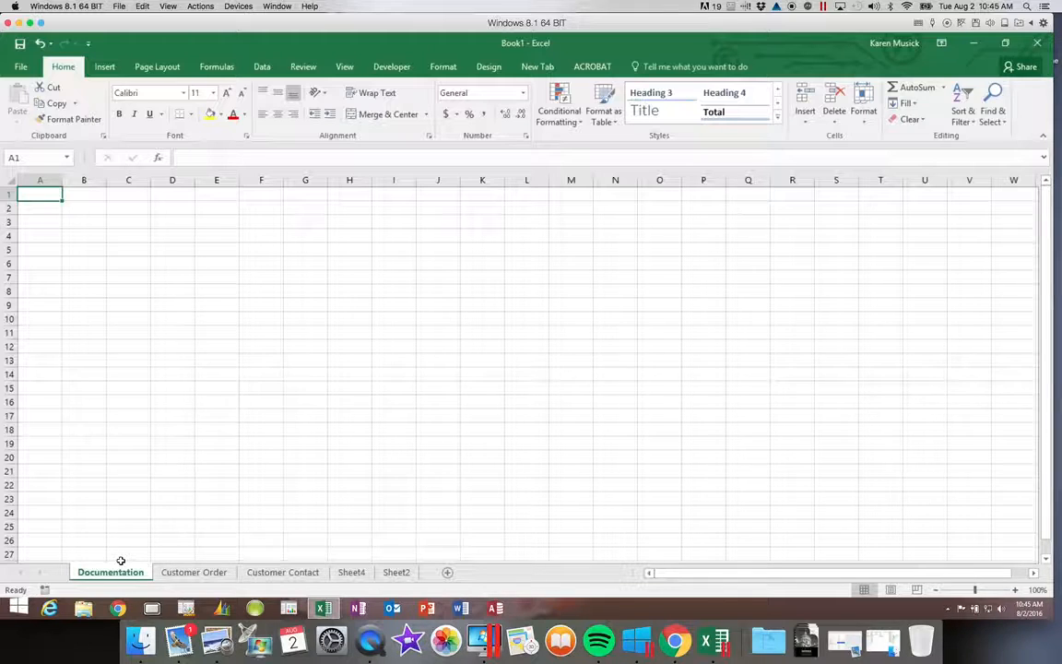
{"action": "left_click", "coordinate": [209, 573]}
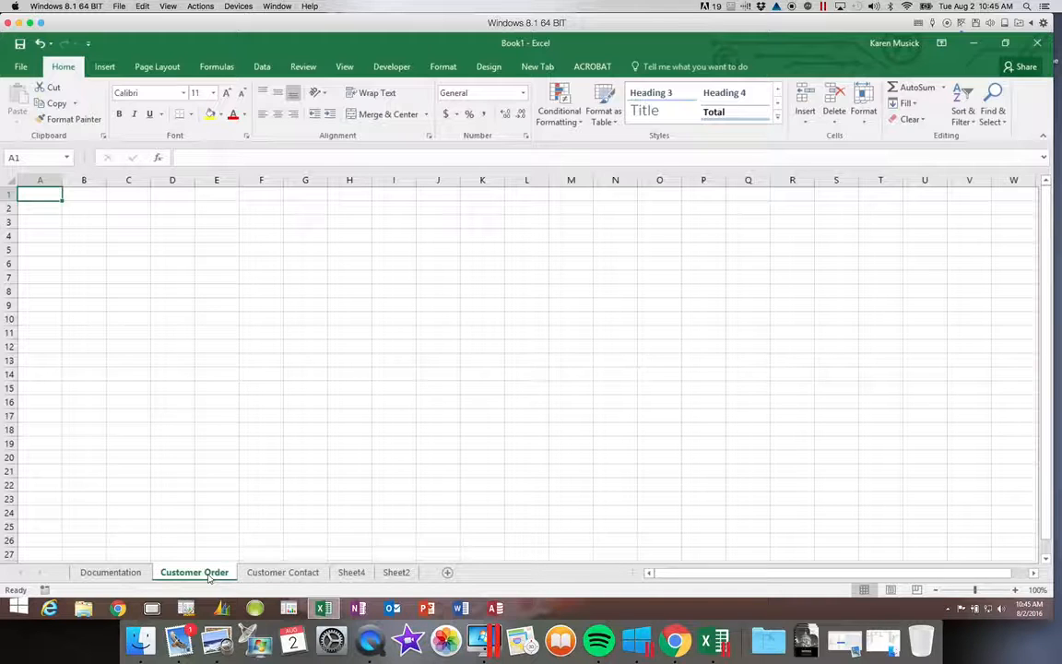
Move Customer Order to the end using Move or Copy with '(move to end)'.
{"action": "right_click", "coordinate": [209, 574]}
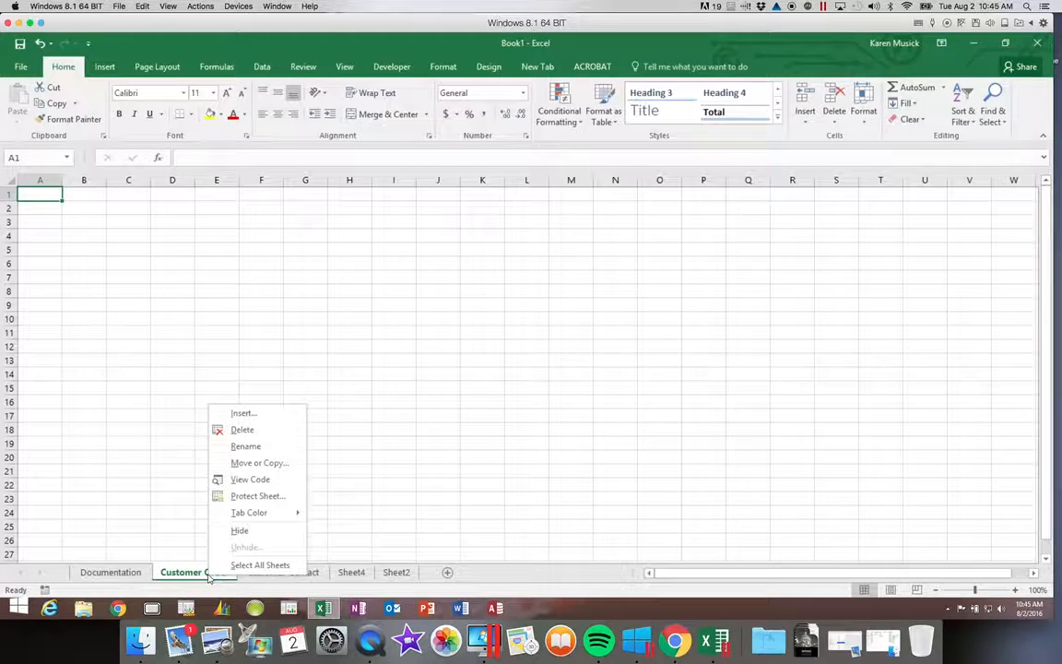
{"action": "left_click", "coordinate": [278, 466]}
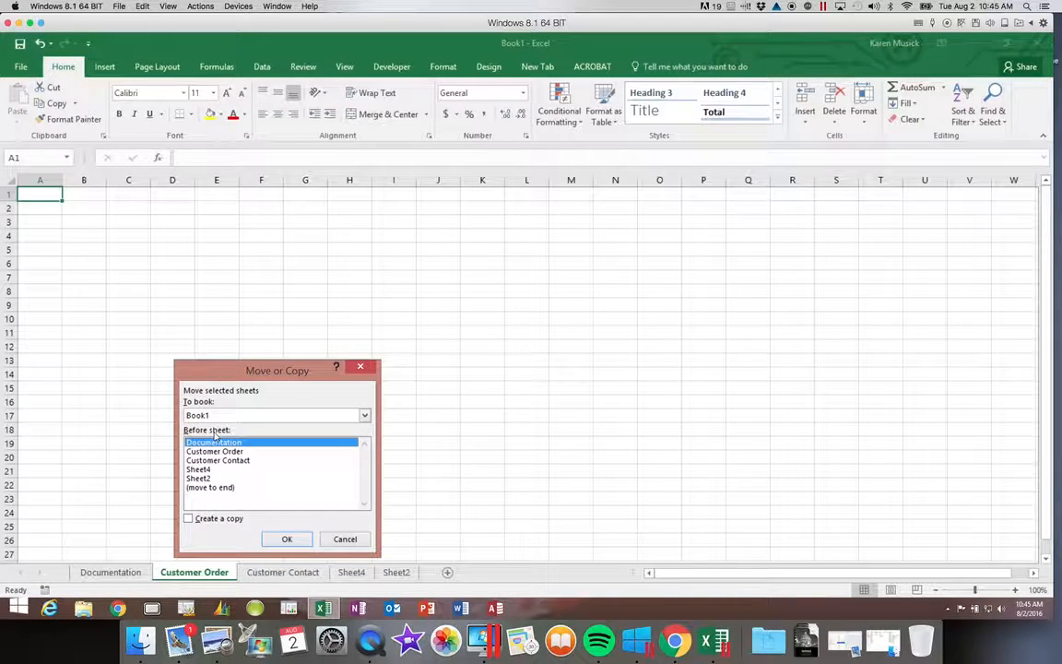
{"action": "left_click", "coordinate": [211, 487]}
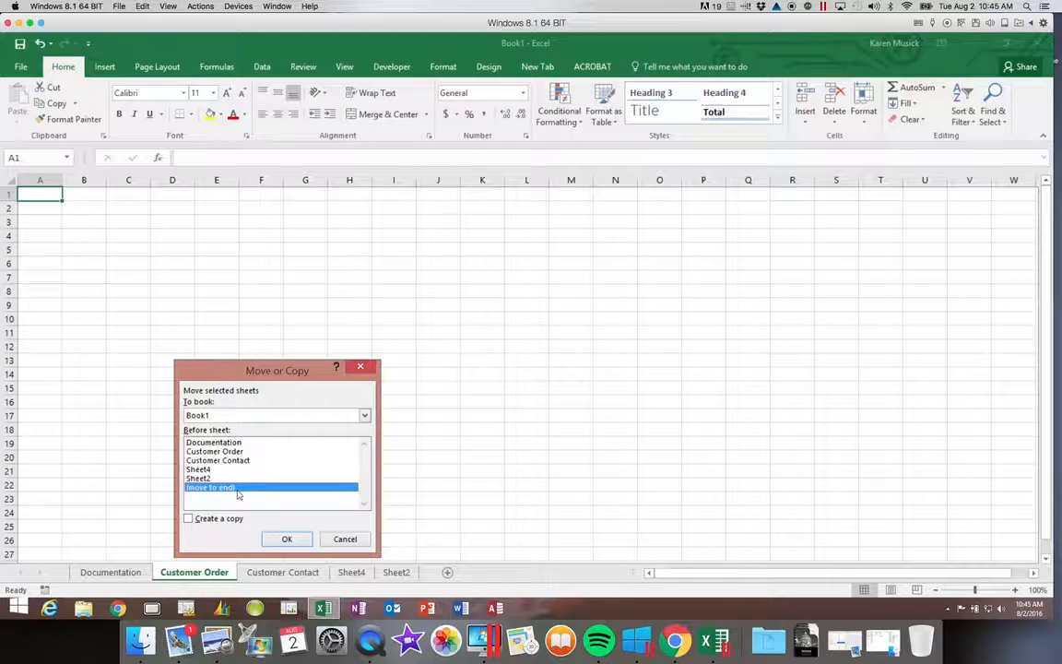
{"action": "left_click", "coordinate": [287, 538]}
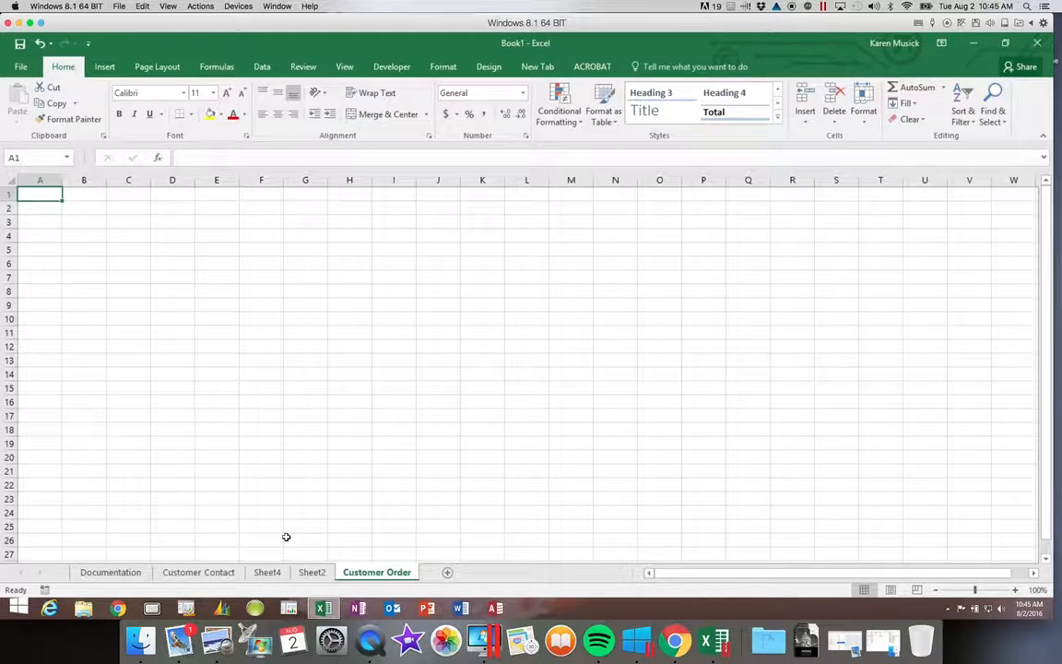
Check the Home > Format sheet options, then switch to Customer Contact and dismiss its tab menu.
{"action": "left_click", "coordinate": [866, 123]}
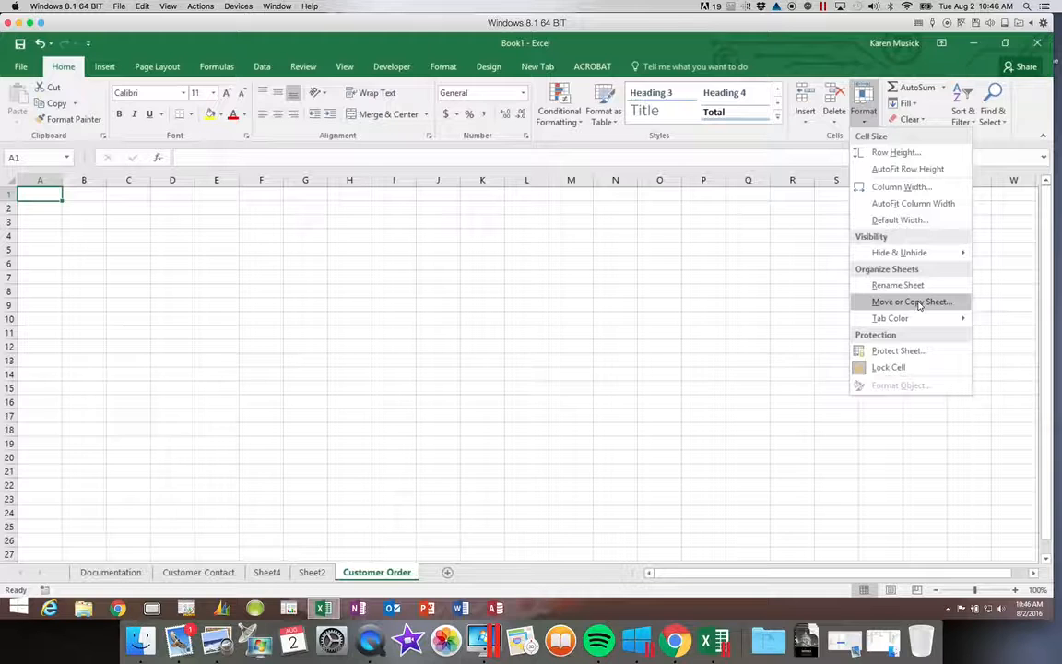
{"action": "left_click", "coordinate": [238, 576]}
{"action": "right_click", "coordinate": [238, 575]}
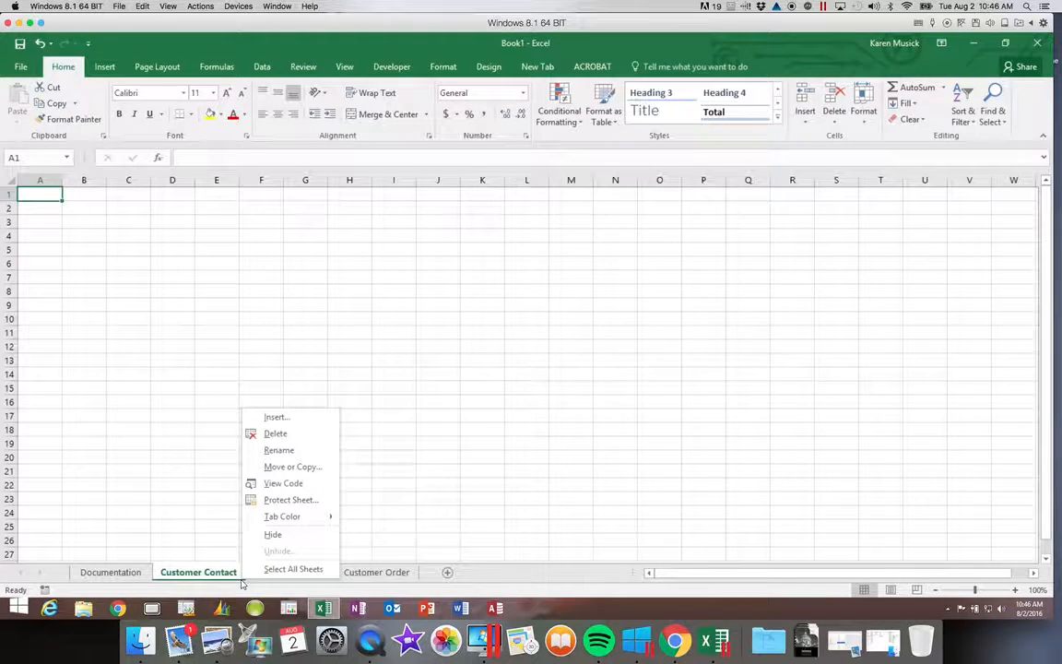
{"action": "left_click", "coordinate": [218, 540]}
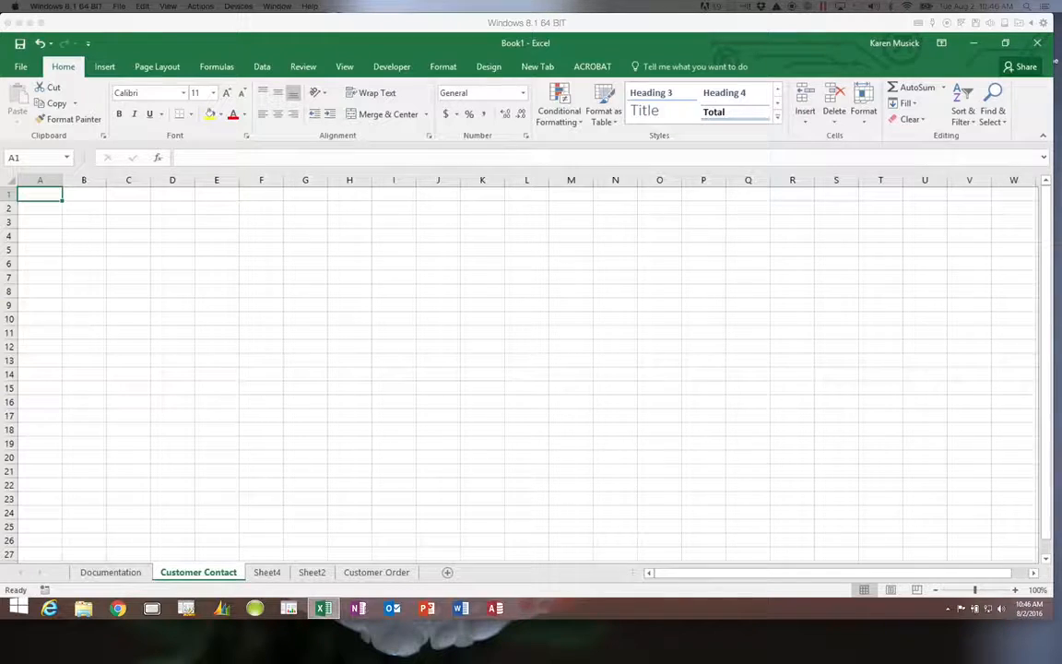
Delete Customer Contact and Sheet2 from their tab menus, and Sheet4 via Home > Delete.
{"action": "right_click", "coordinate": [213, 575]}
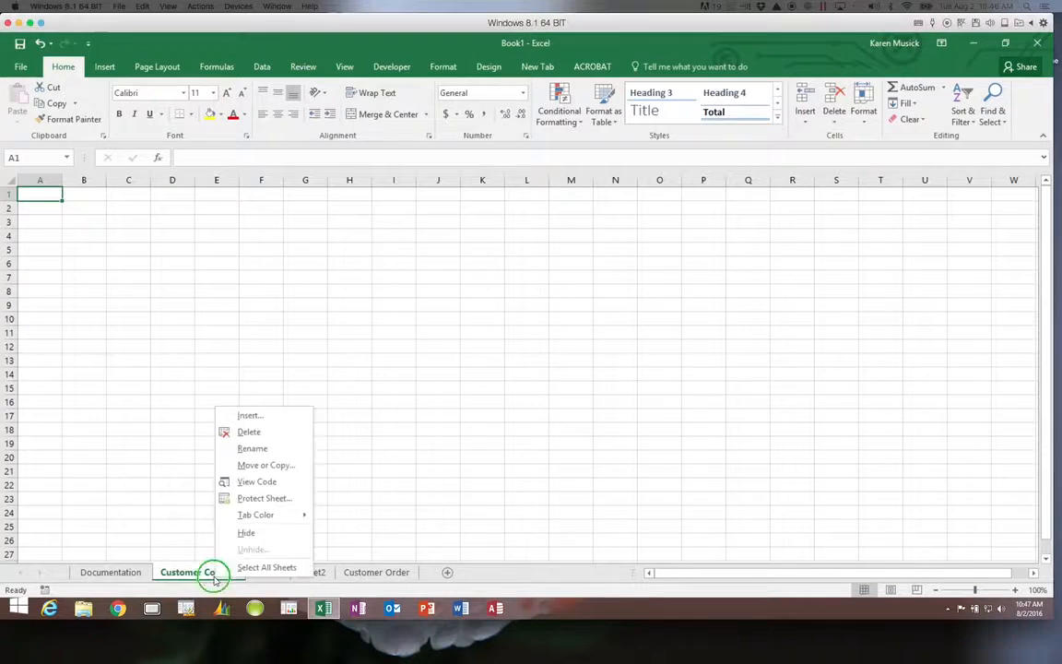
{"action": "left_click", "coordinate": [261, 438]}
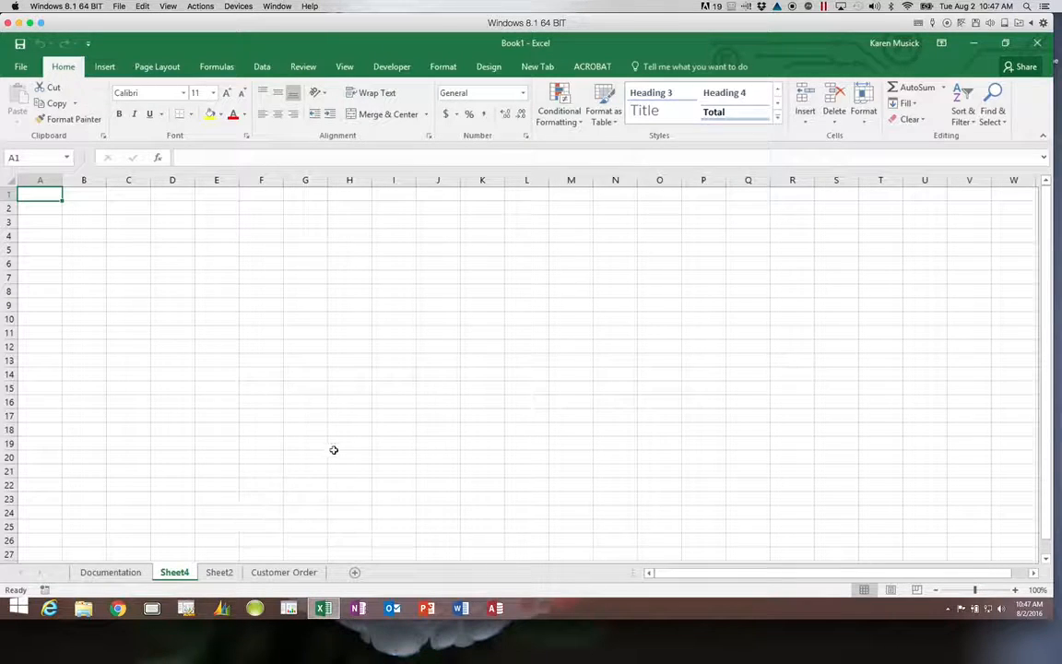
{"action": "left_click", "coordinate": [834, 127]}
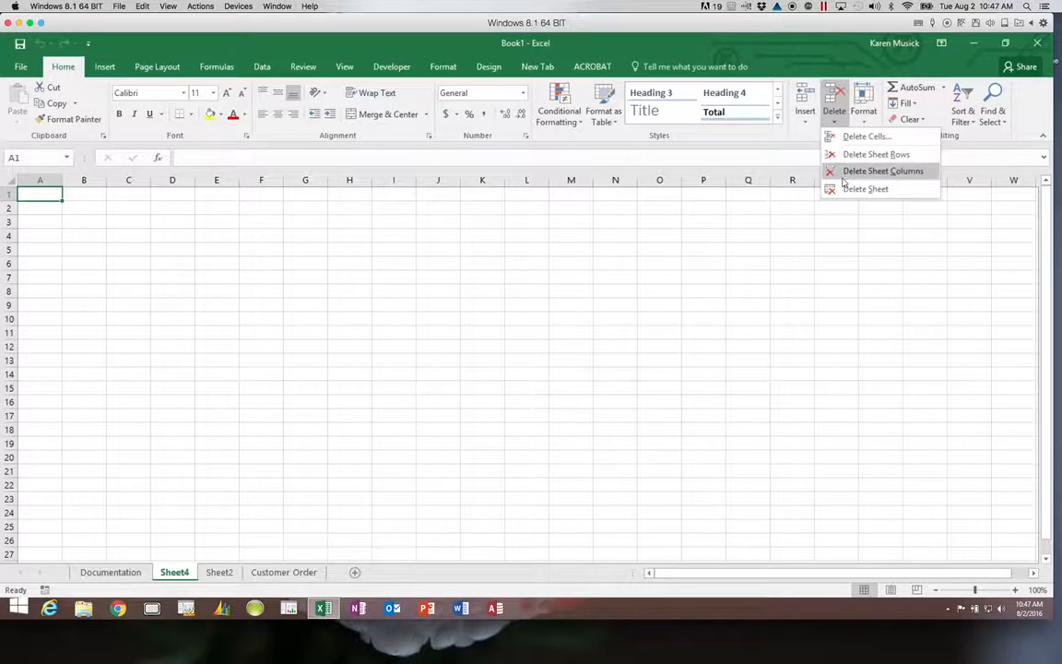
{"action": "left_click", "coordinate": [842, 189]}
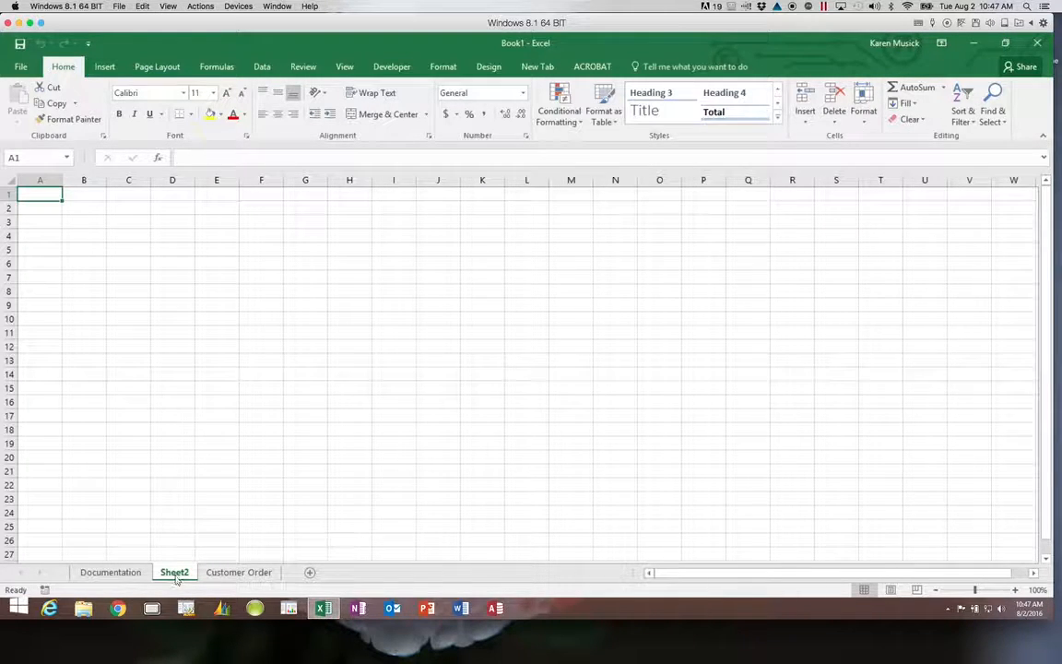
{"action": "right_click", "coordinate": [175, 575]}
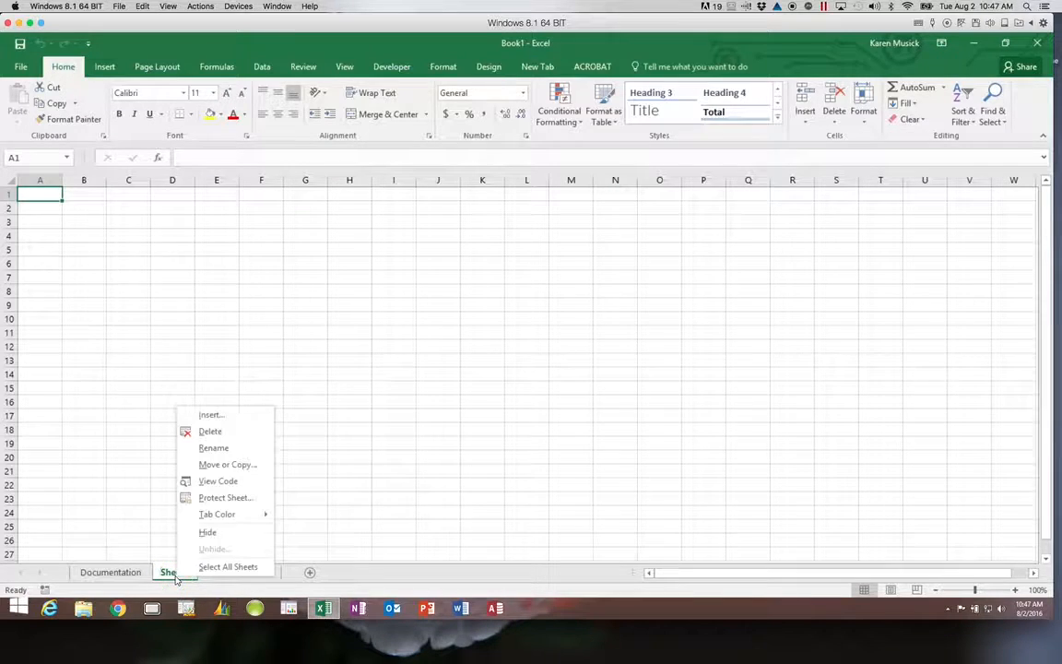
{"action": "left_click", "coordinate": [225, 431]}
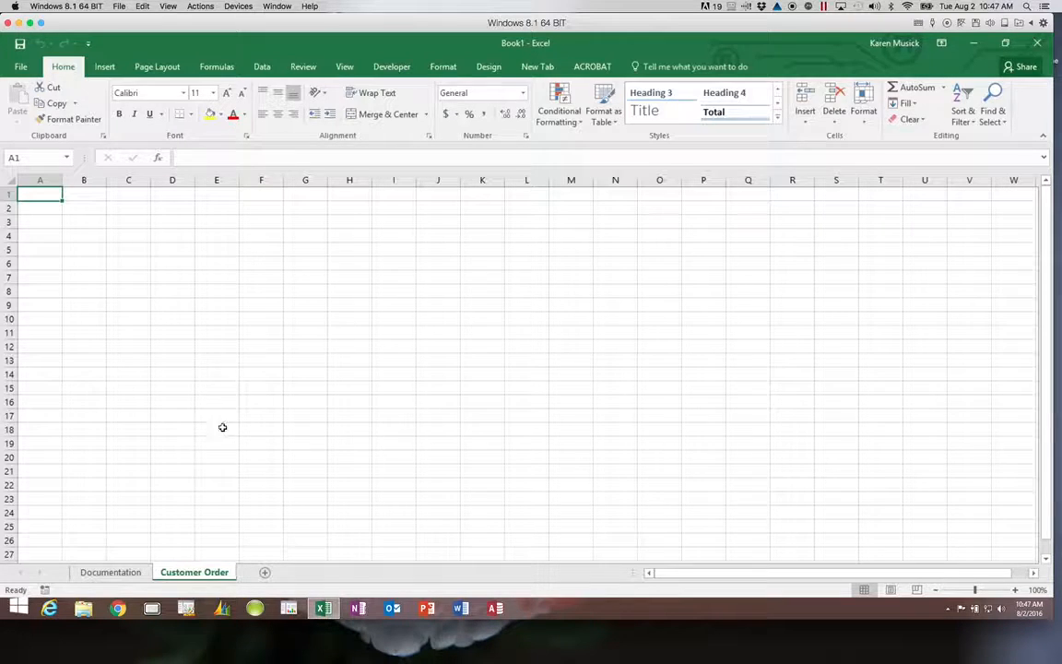
Look over the File backstage twice, then bring up Save As from the Quick Access Save icon.
{"action": "left_click", "coordinate": [22, 68]}
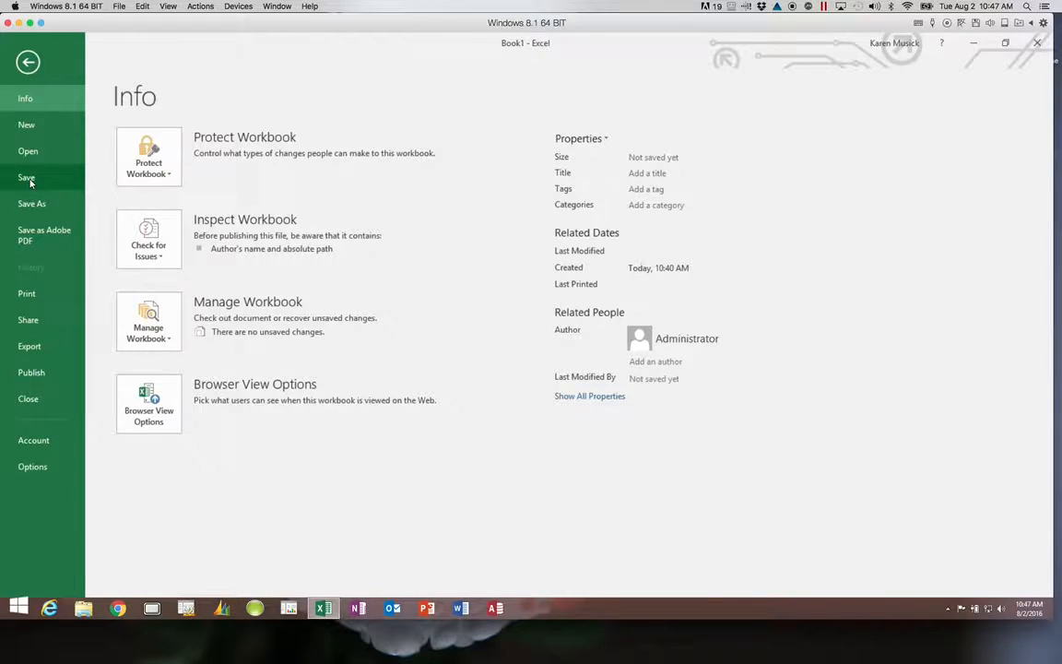
{"action": "left_click", "coordinate": [27, 62]}
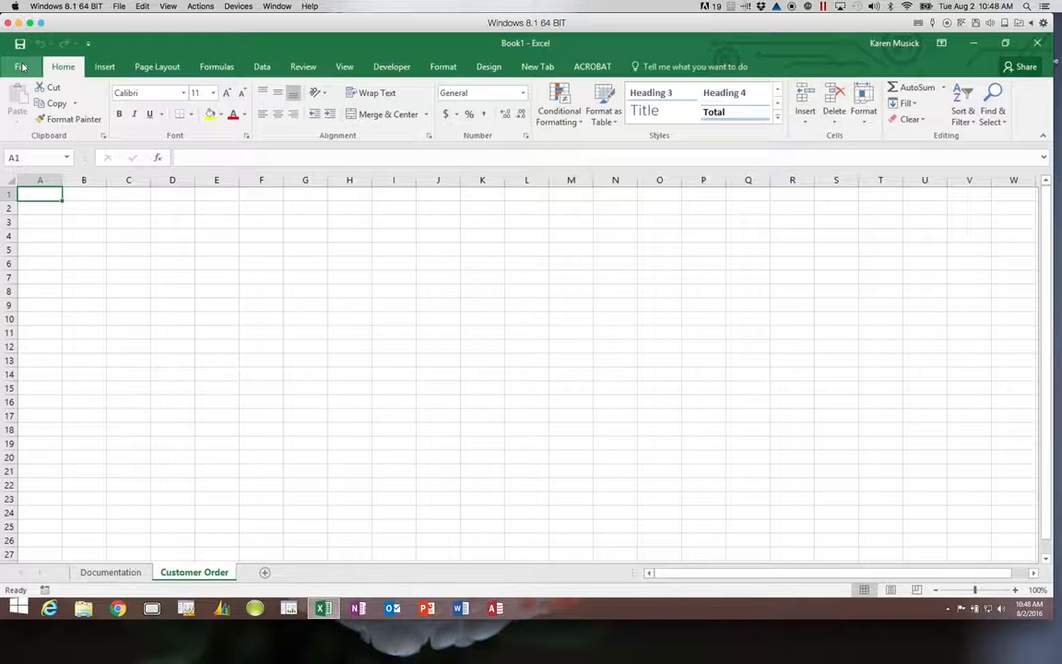
{"action": "left_click", "coordinate": [20, 66]}
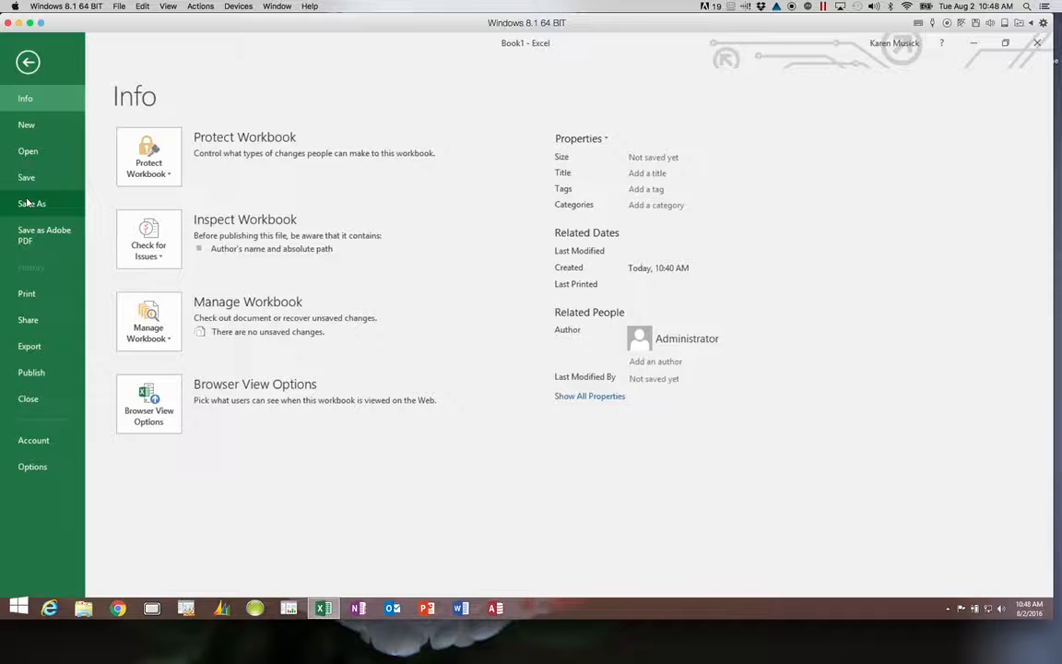
{"action": "left_click", "coordinate": [31, 65]}
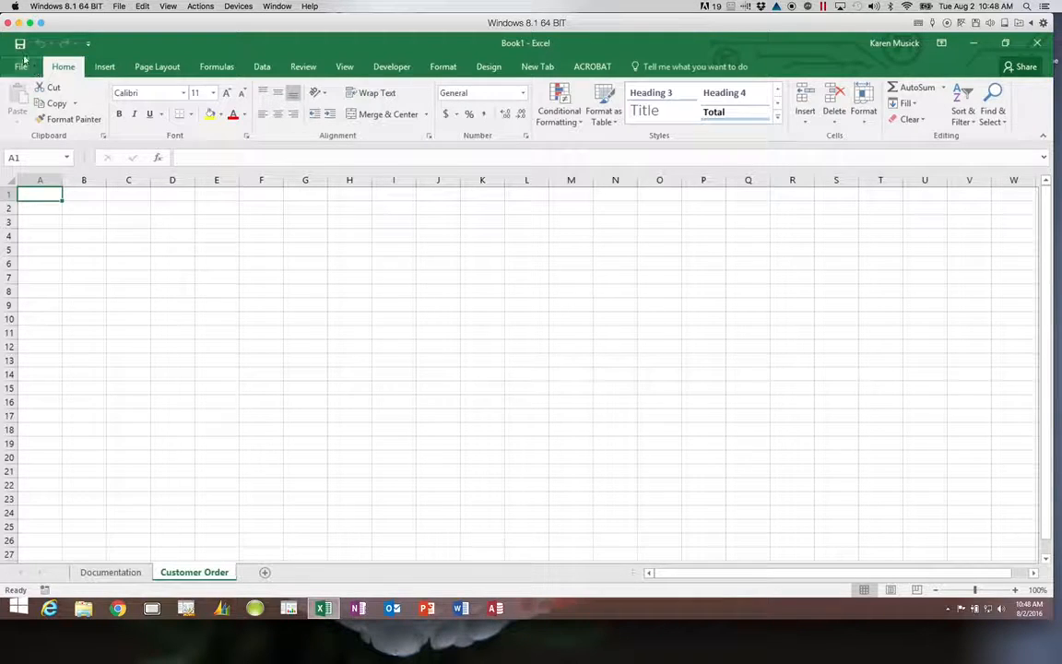
{"action": "left_click", "coordinate": [20, 44]}
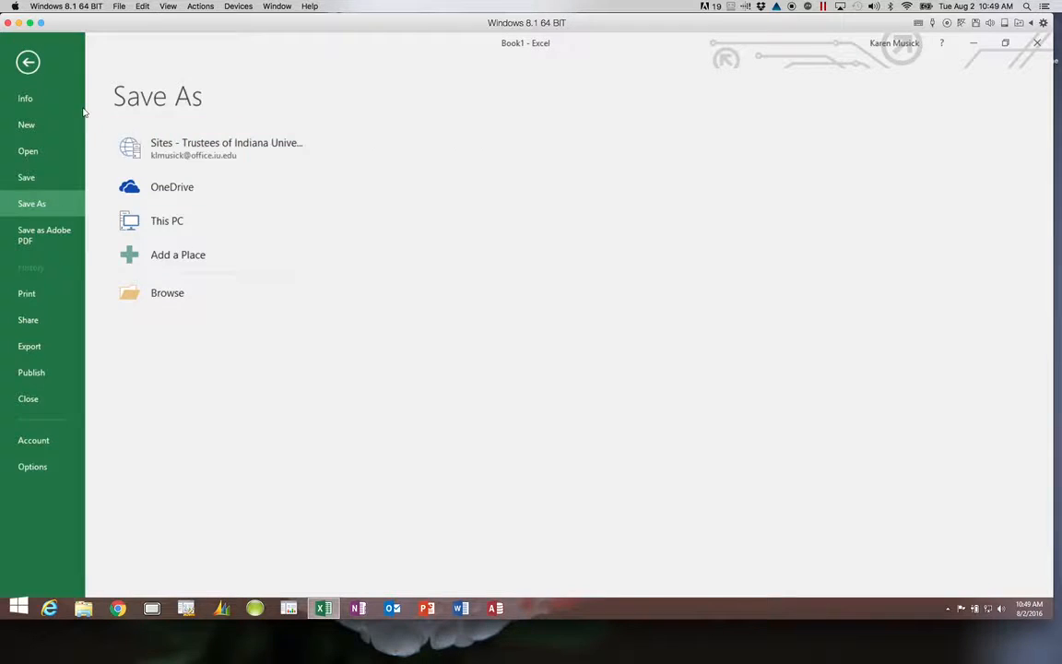
Browse to IUPUI Fall 2016 Spr 2017 > Excel1 > Module and enter 'Game Card' as the file name.
{"action": "left_click", "coordinate": [169, 294]}
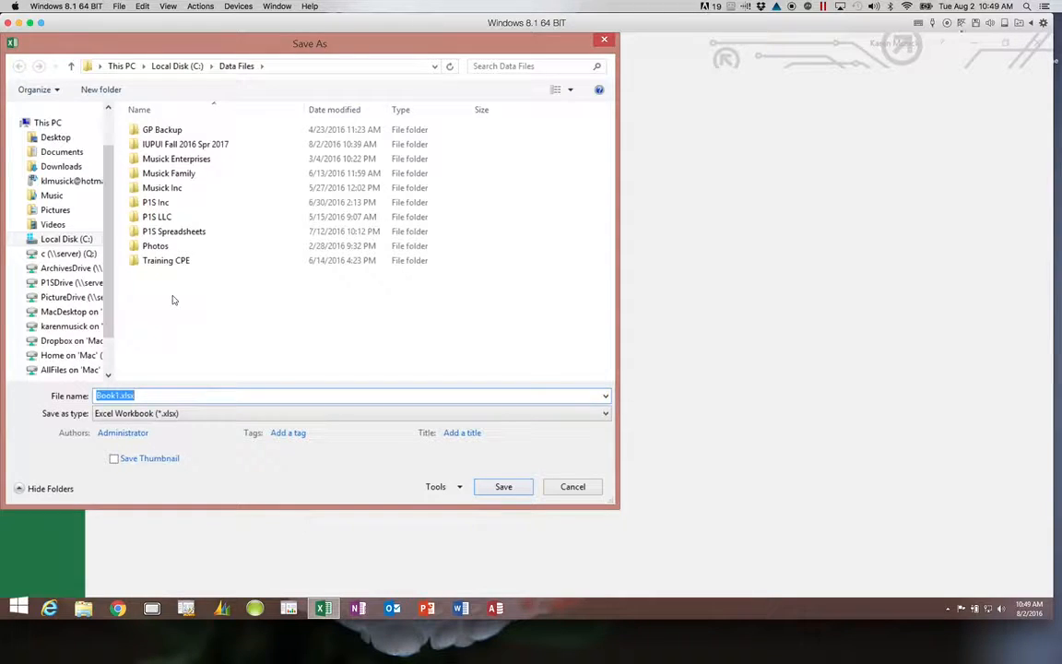
{"action": "left_click", "coordinate": [194, 148]}
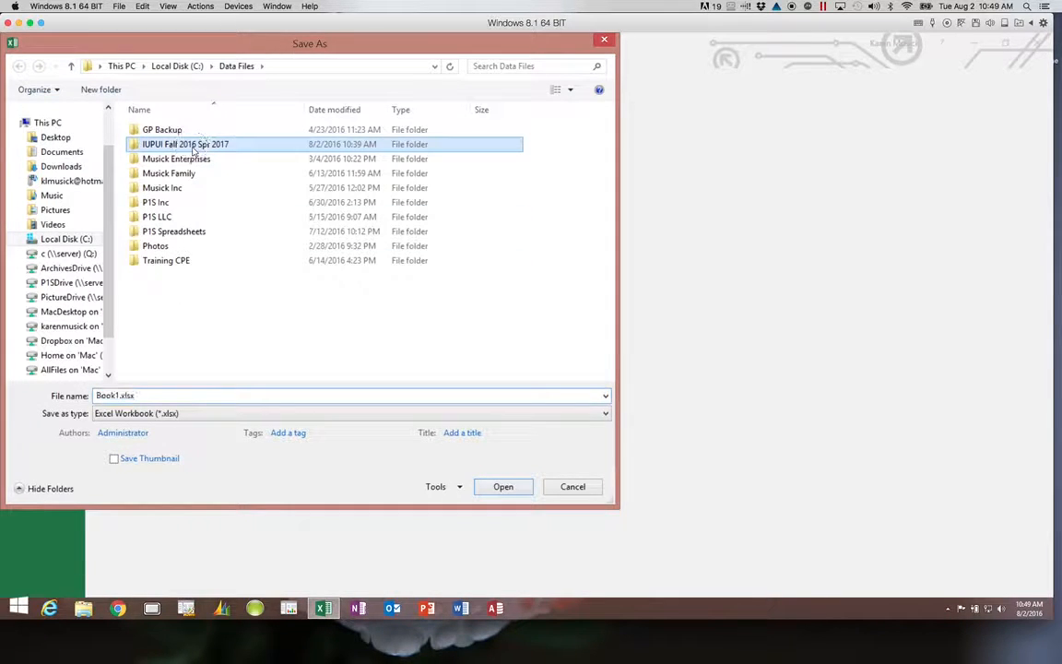
{"action": "double_click", "coordinate": [194, 148]}
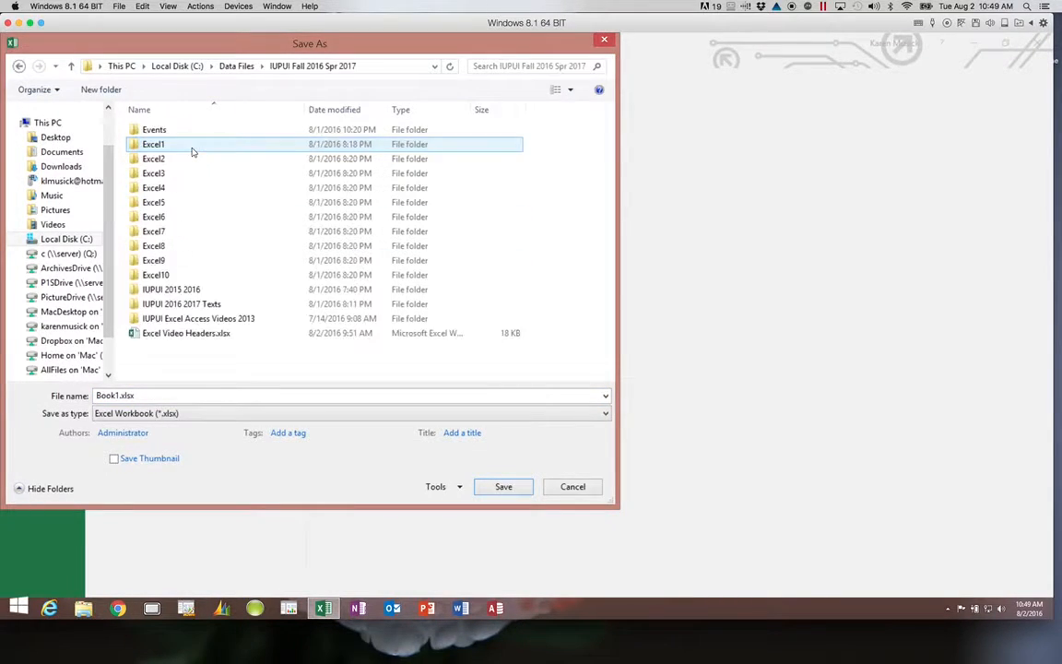
{"action": "double_click", "coordinate": [153, 147]}
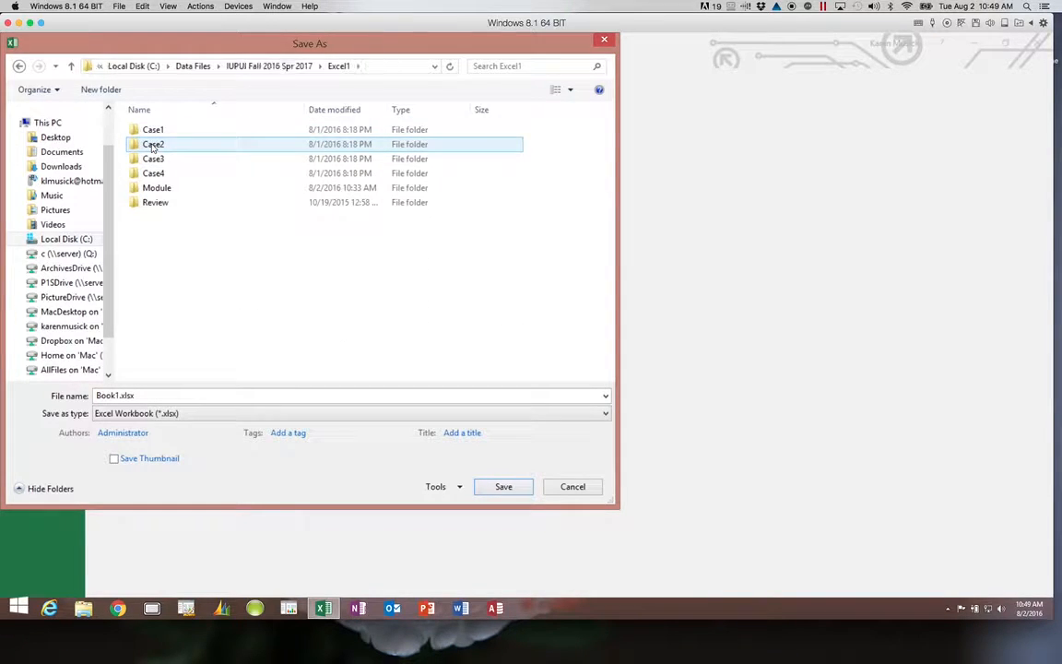
{"action": "left_click", "coordinate": [164, 190]}
{"action": "double_click", "coordinate": [164, 190]}
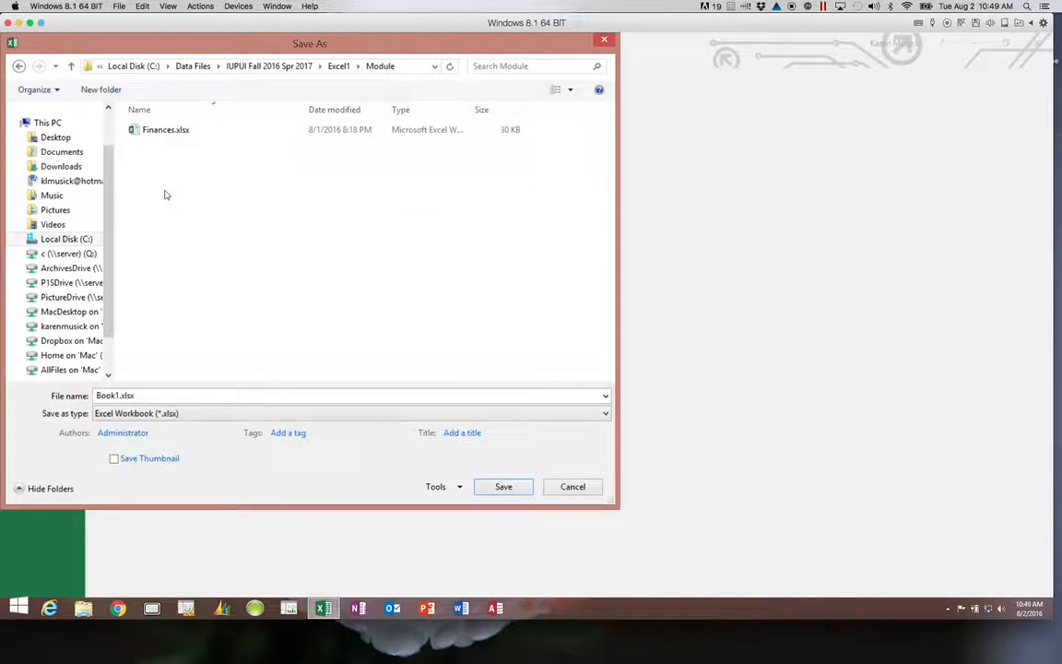
{"action": "double_click", "coordinate": [120, 395]}
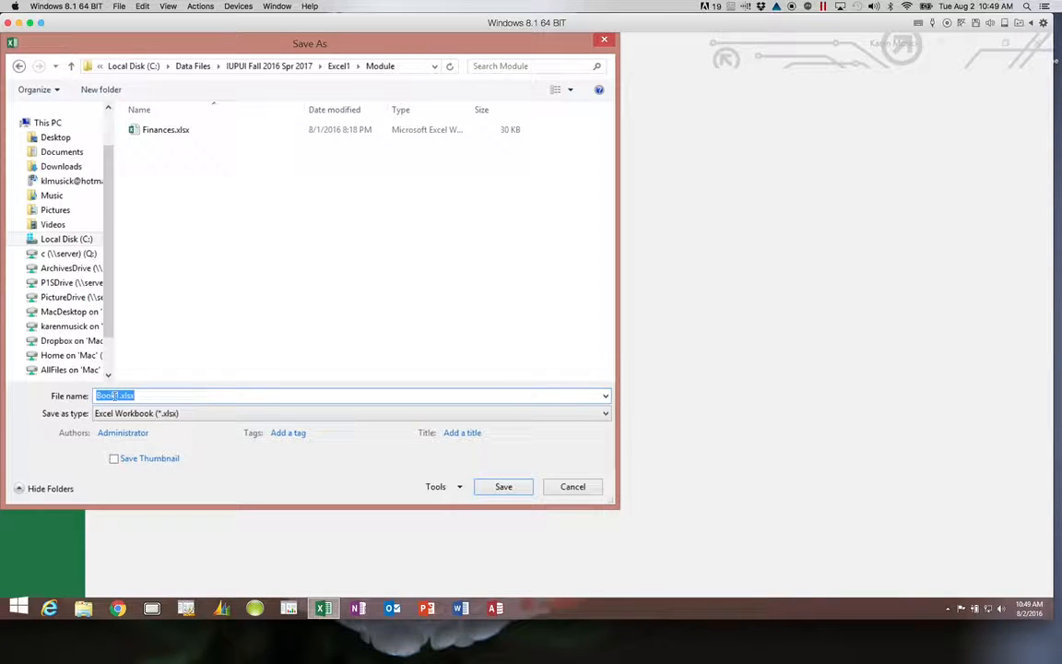
{"action": "type", "text": "Game Card"}
Save as Game Card.xlsx in Excel Workbook format, then go to the Documentation sheet.
{"action": "left_click", "coordinate": [605, 414]}
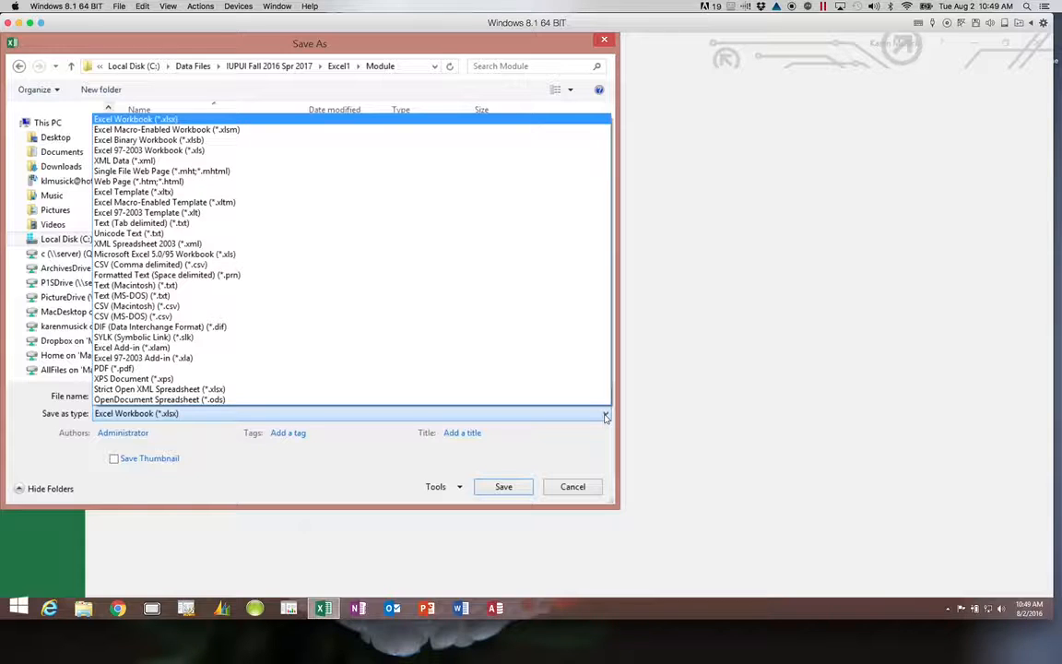
{"action": "left_click", "coordinate": [605, 417]}
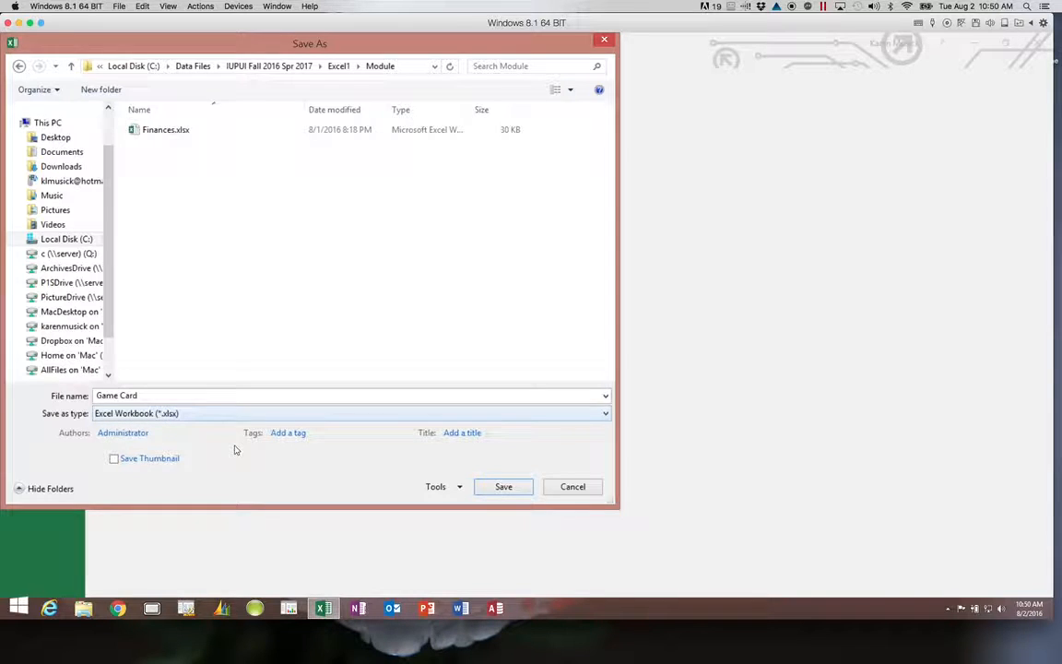
{"action": "left_click", "coordinate": [498, 492]}
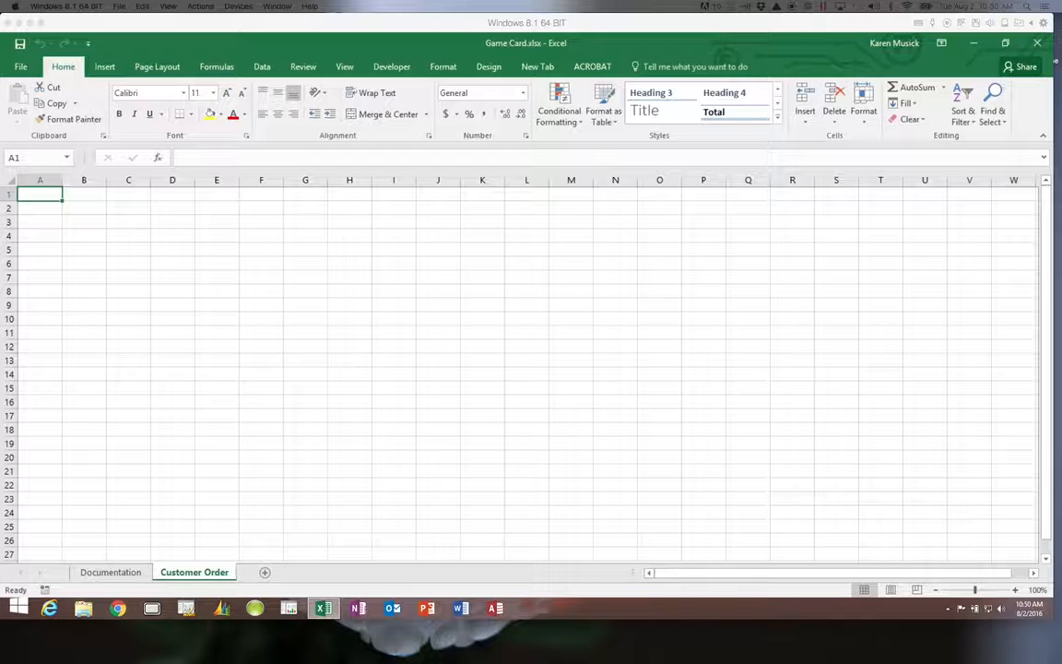
{"action": "left_click", "coordinate": [110, 572]}
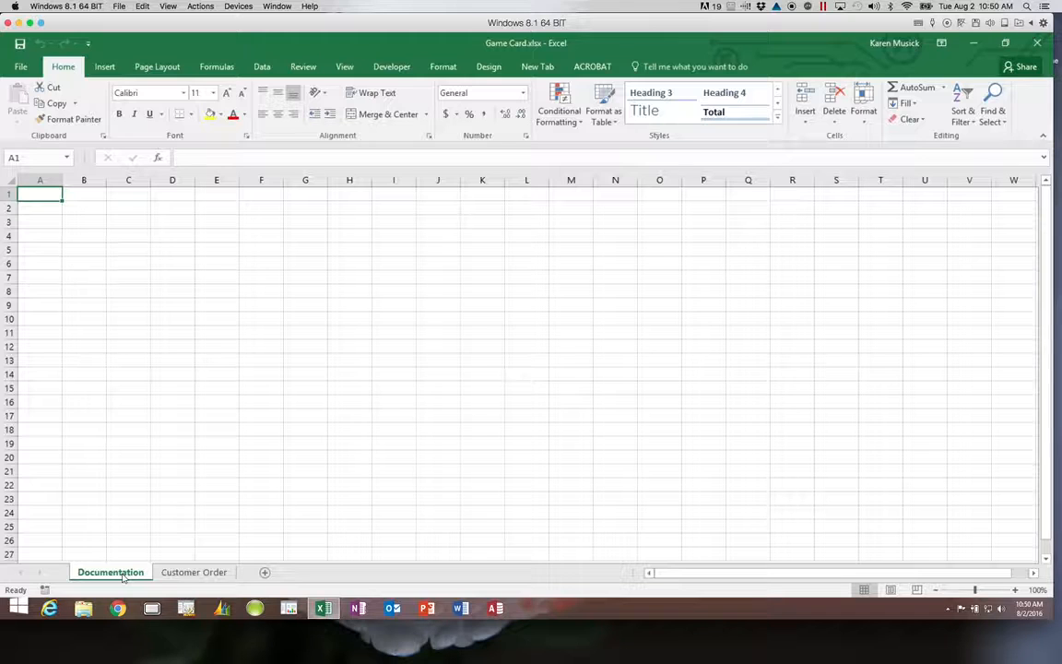
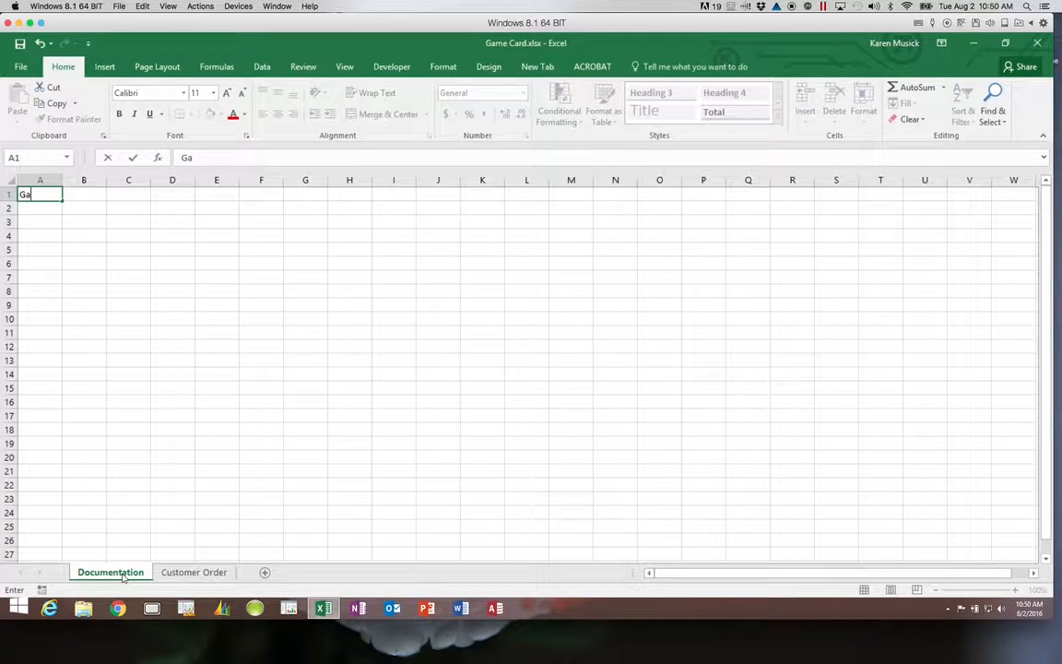
Title the Documentation sheet 'Game Card' in A1, then put the Author label in A3 and the author's name in B3.
{"action": "key", "text": "Return"}
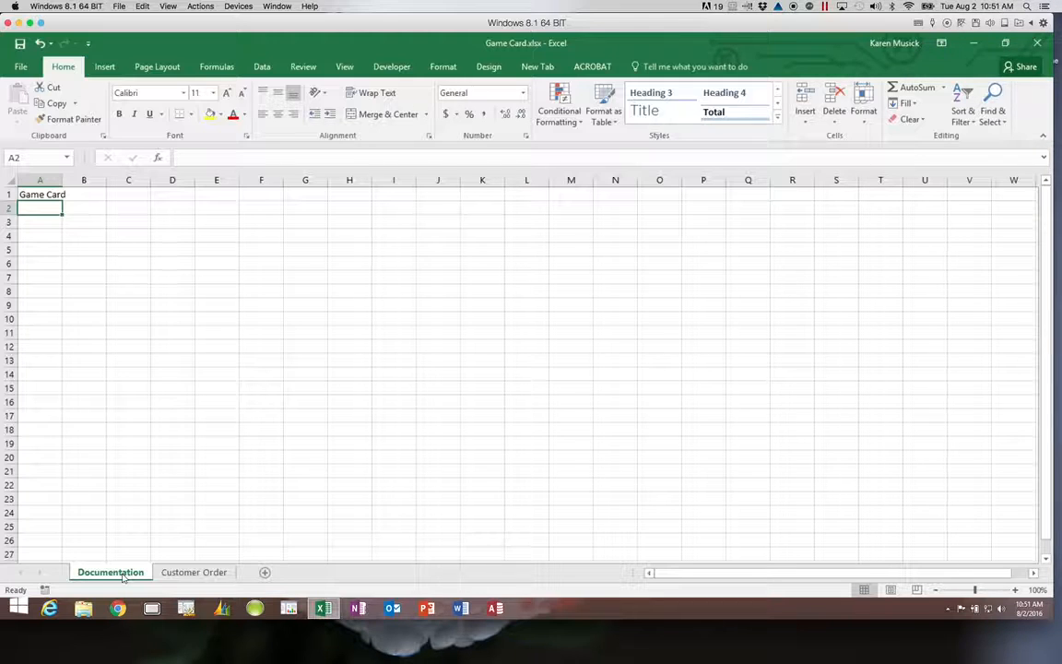
{"action": "key", "text": "Return"}
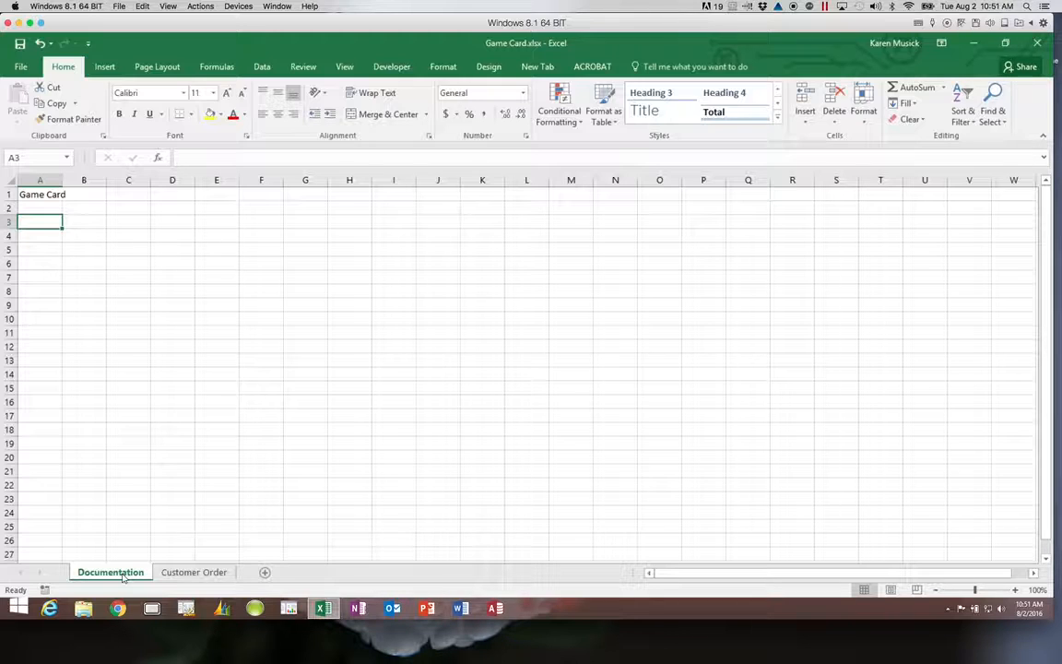
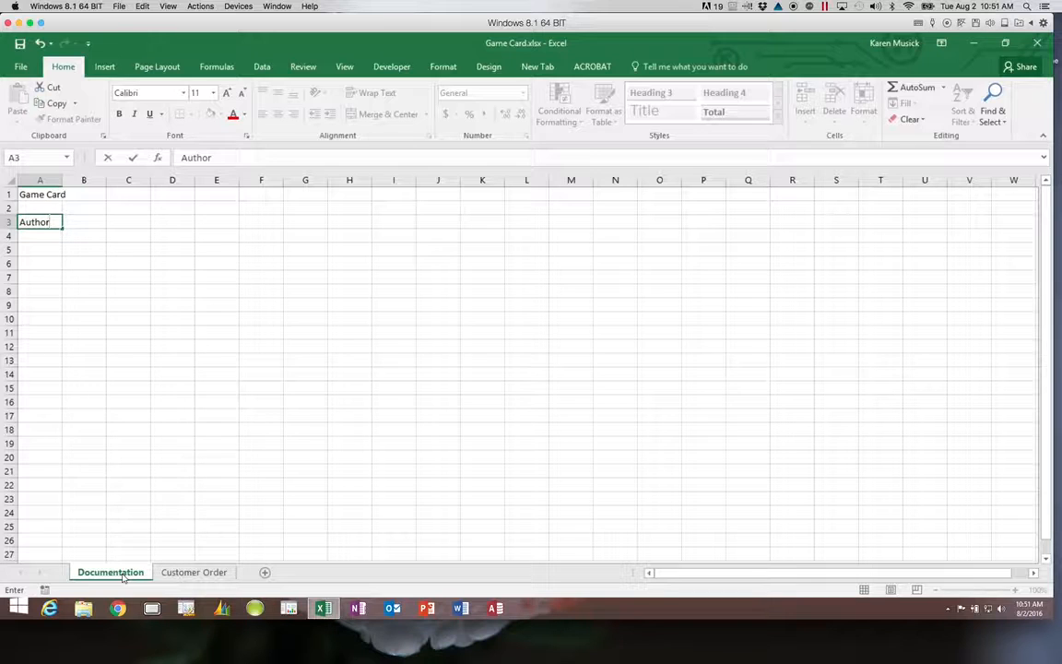
{"action": "key", "text": "Tab"}
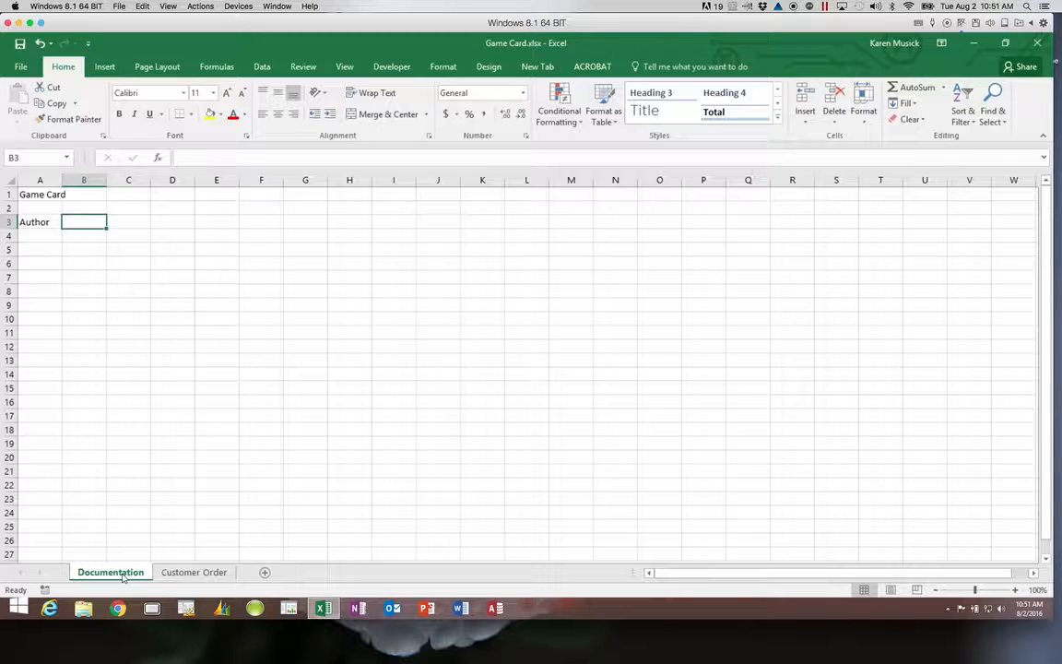
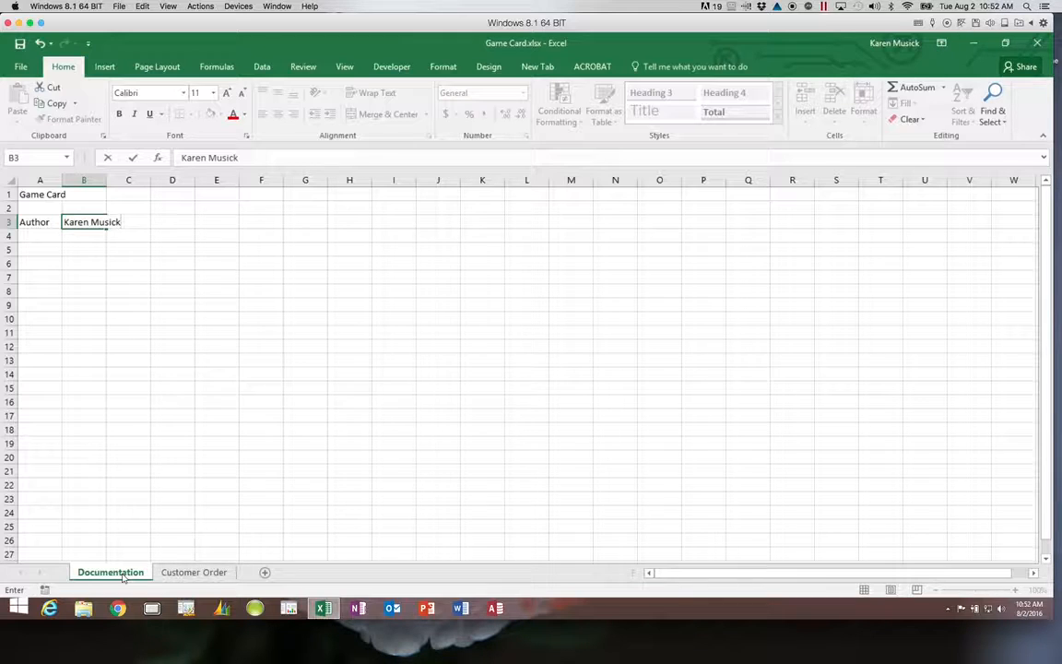
{"action": "key", "text": "Return"}
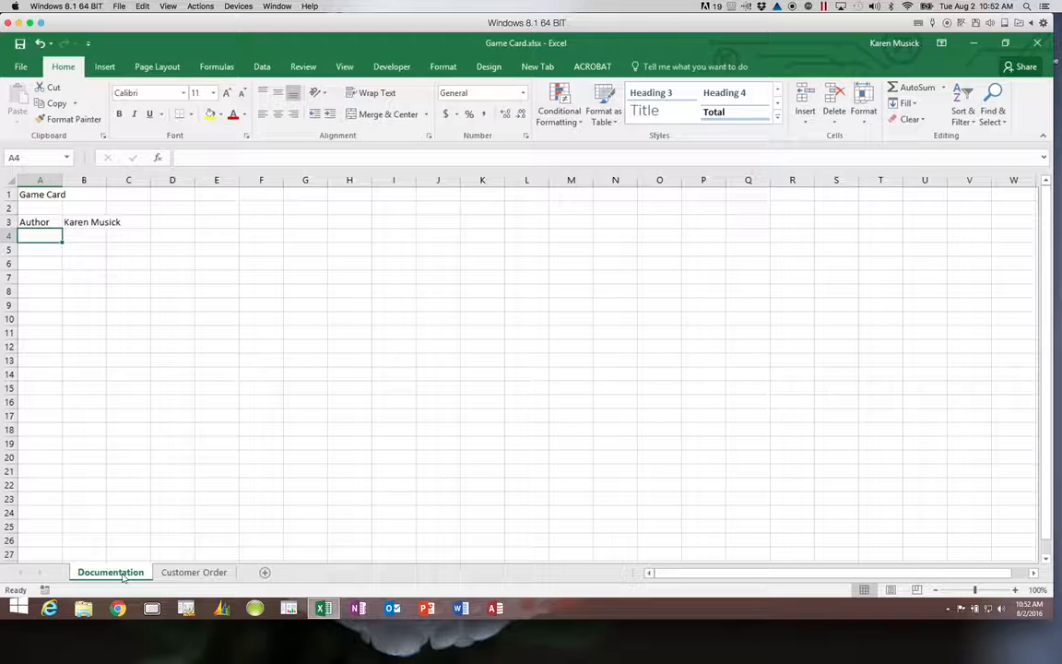
Add the Date and Purpose labels in A4 and A5, ending in B5.
{"action": "type", "text": "Date"}
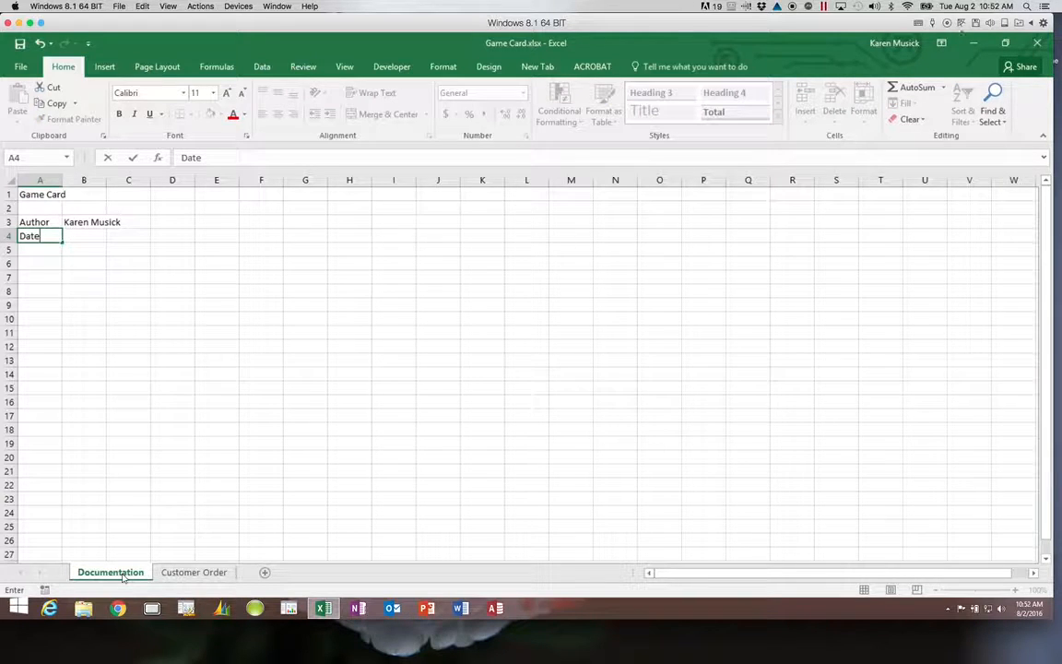
{"action": "key", "text": "Return"}
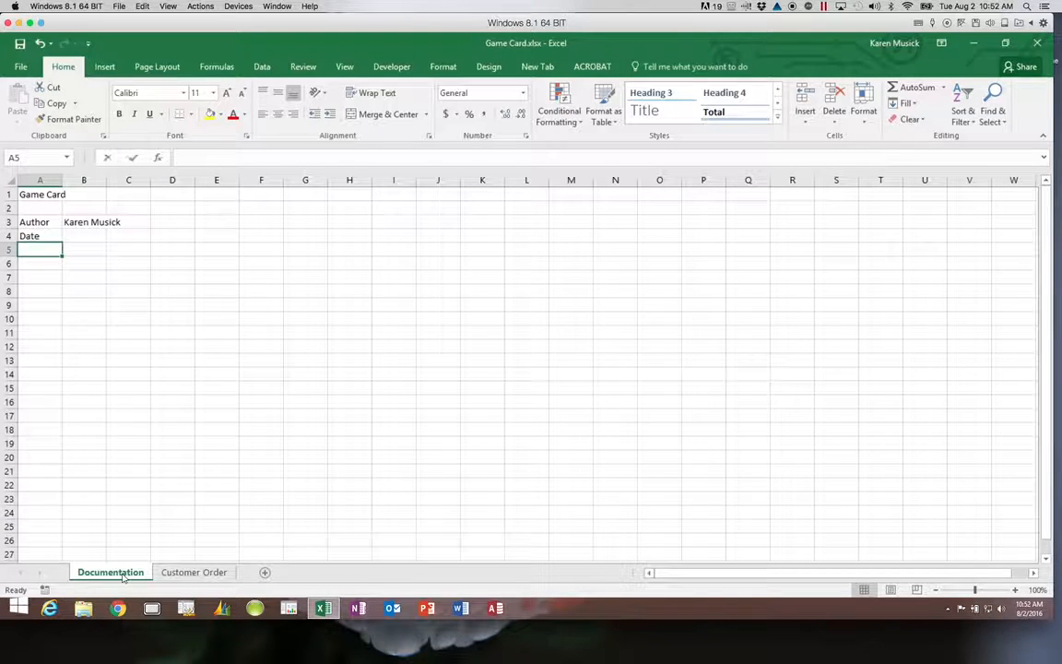
{"action": "type", "text": "Purpose"}
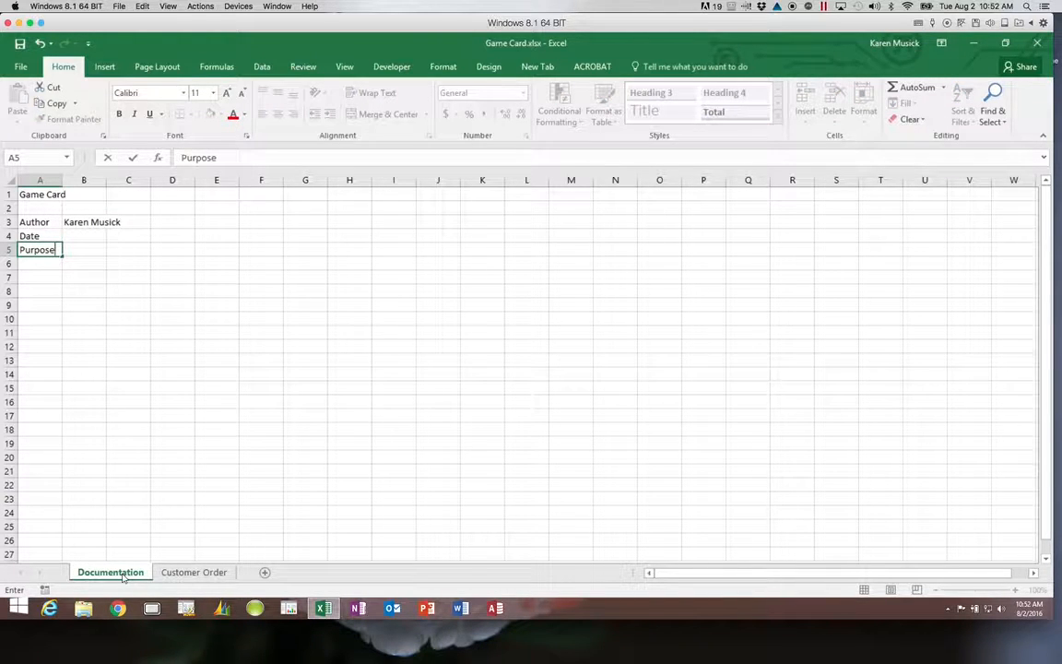
{"action": "key", "text": "ctrl+Return"}
{"action": "key", "text": "Tab"}
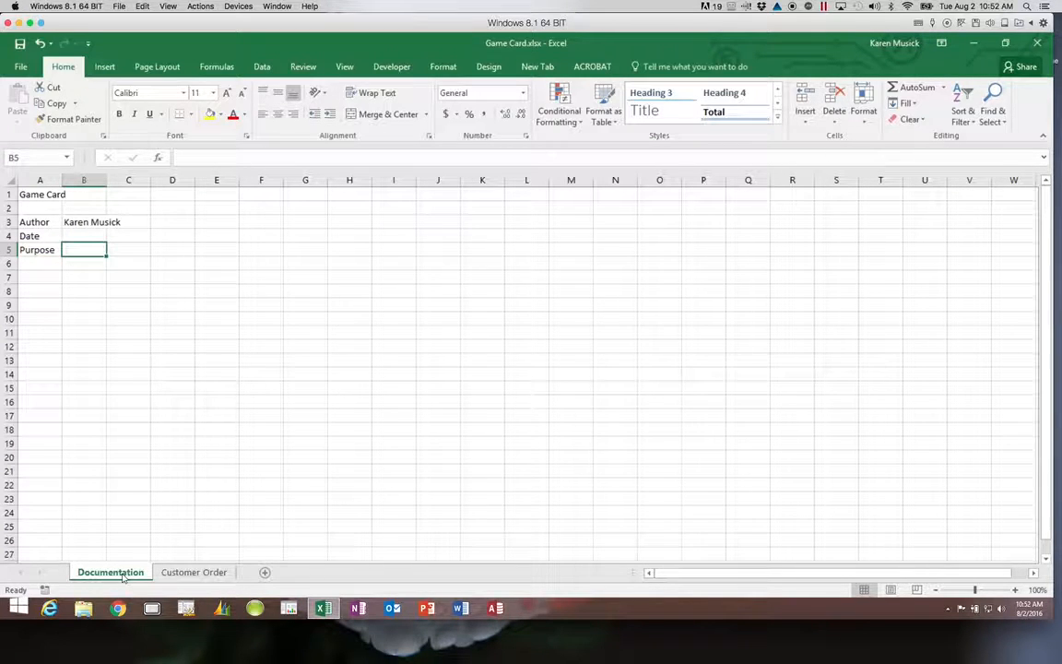
Enter 'To record customer game orders' in B5, correcting a typo in 'customer'.
{"action": "type", "text": "To r"}
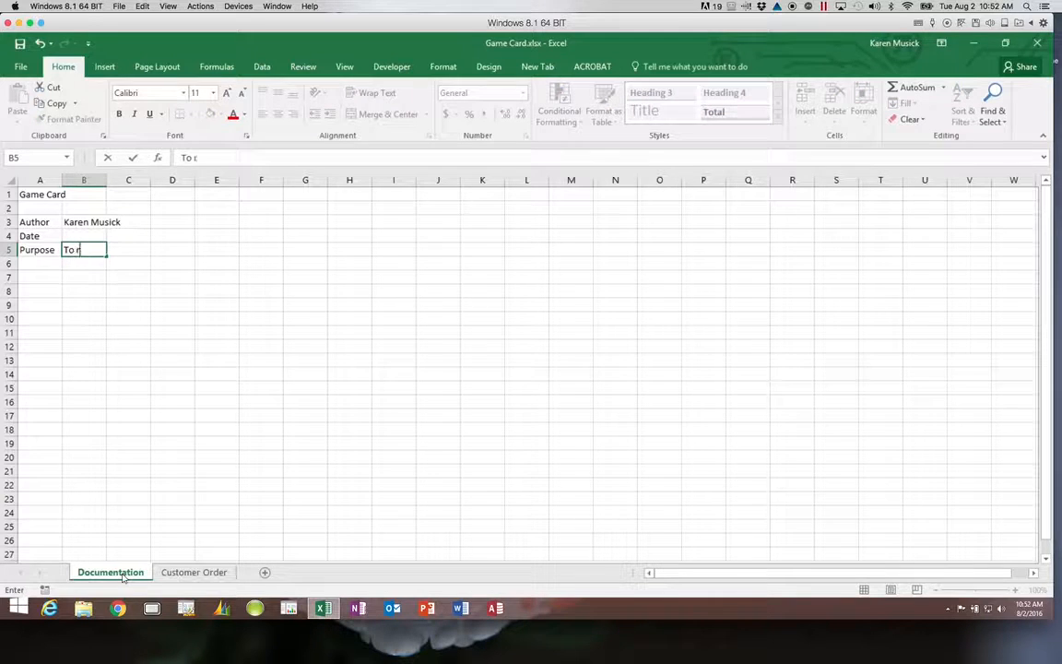
{"action": "type", "text": "ecord cuso"}
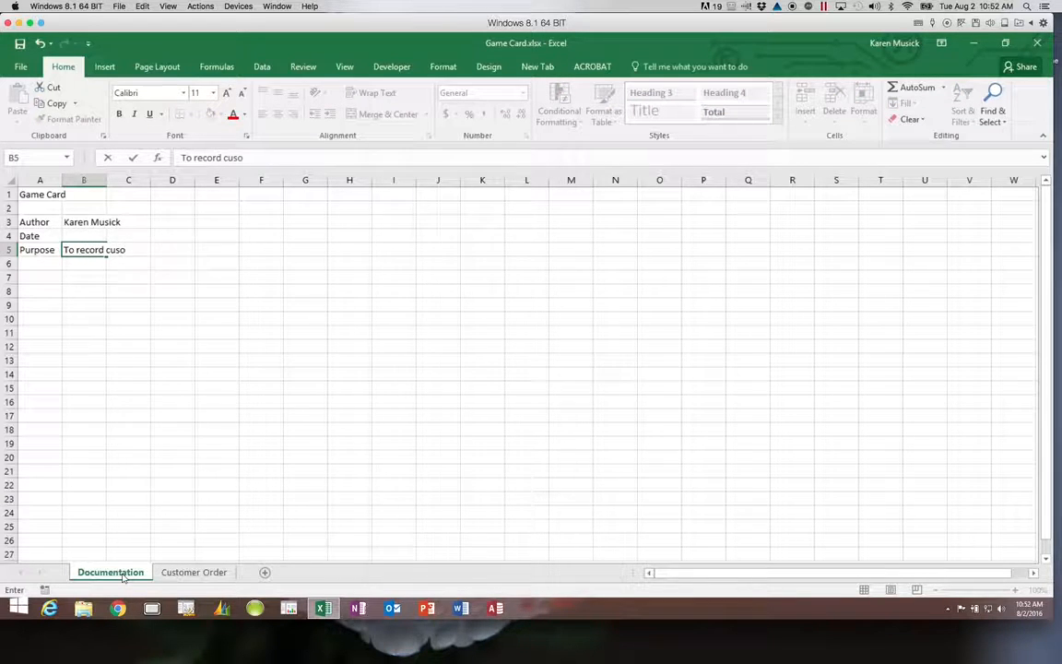
{"action": "key", "text": "BackSpace"}
{"action": "type", "text": "tomer game or"}
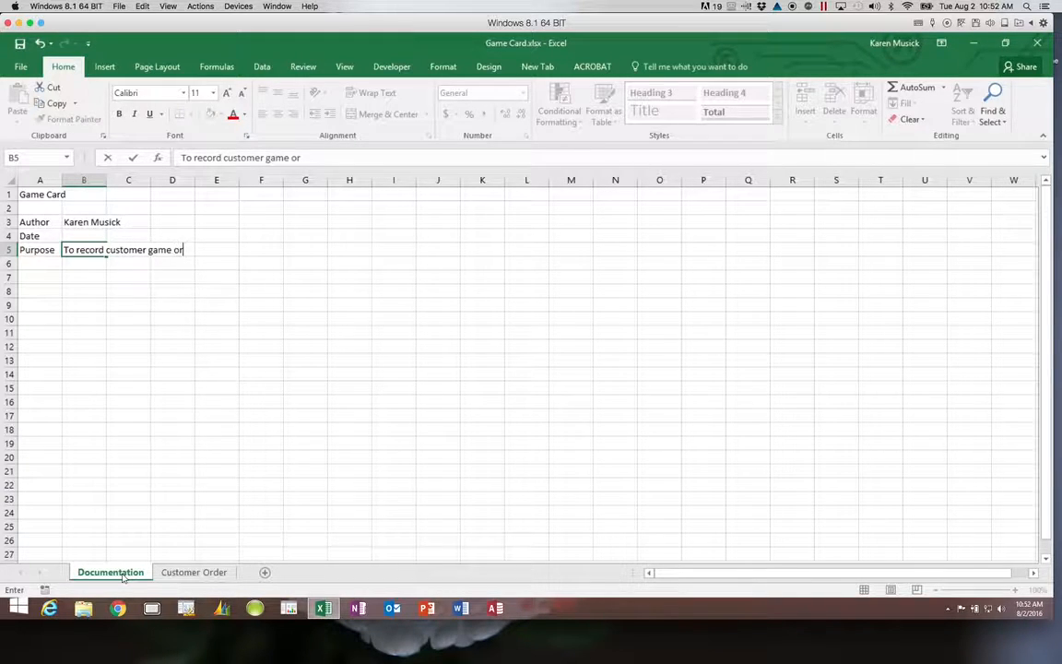
{"action": "type", "text": "ders"}
{"action": "key", "text": "Return"}
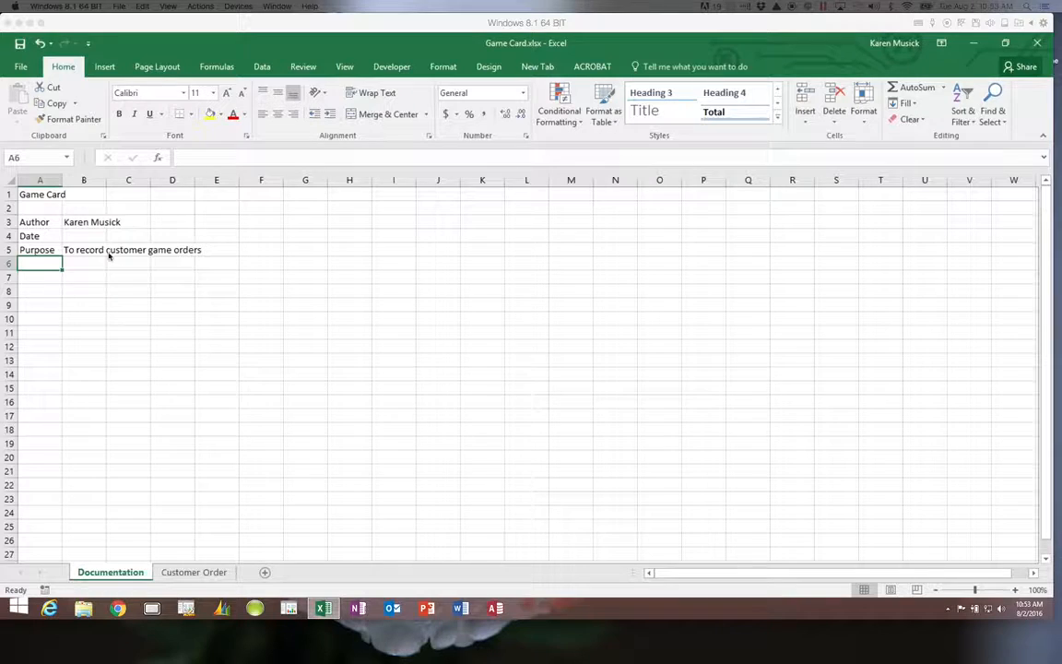
Undo the B5 purpose text, redo it, then undo it again.
{"action": "left_click", "coordinate": [43, 44]}
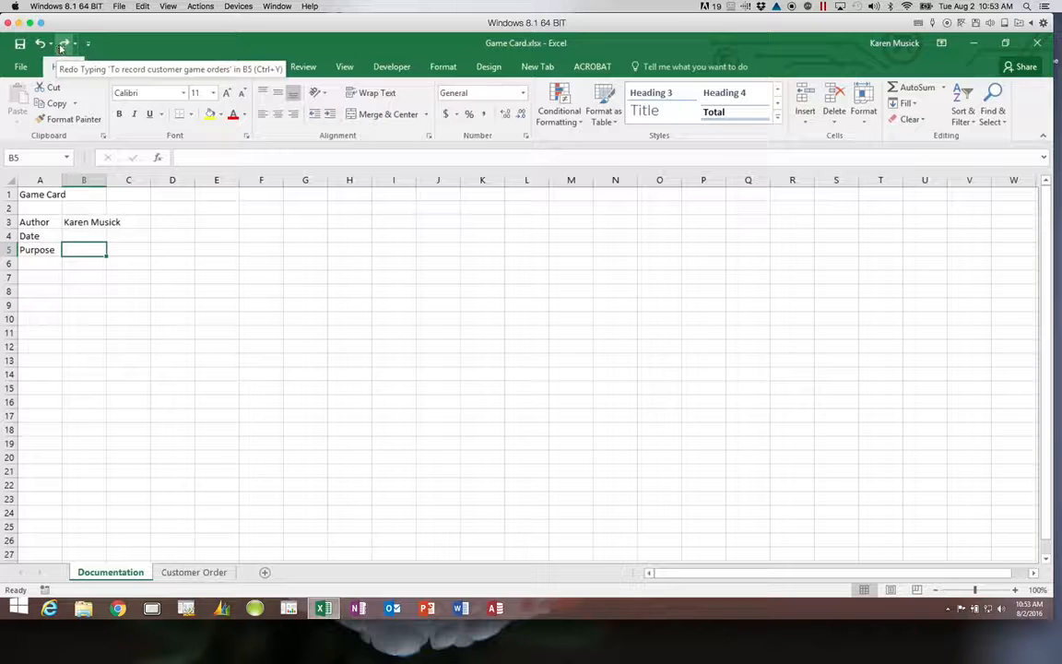
{"action": "left_click", "coordinate": [63, 46]}
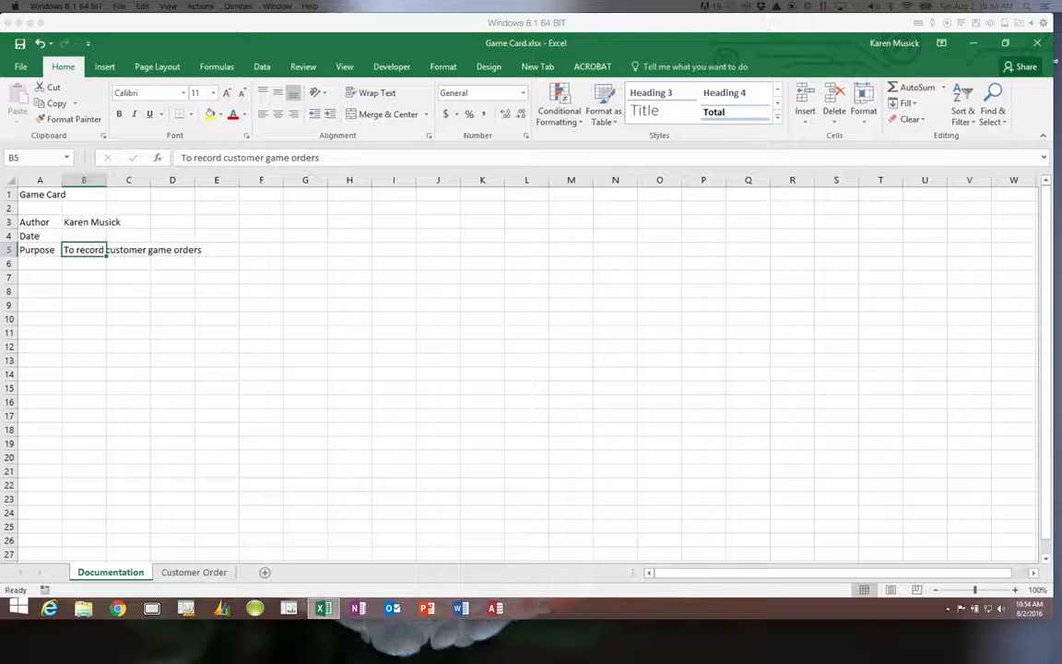
{"action": "left_click", "coordinate": [41, 44]}
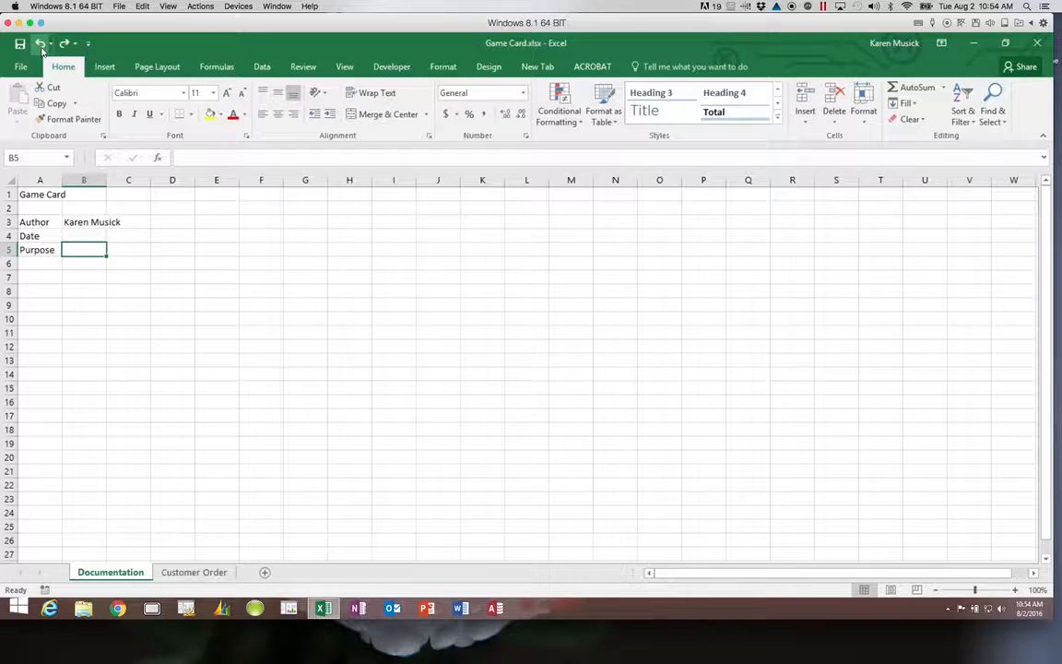
Enter 'To record purchases of board games from Game Card' in B5 and reselect it.
{"action": "type", "text": "To record purchases of board games from Gam"}
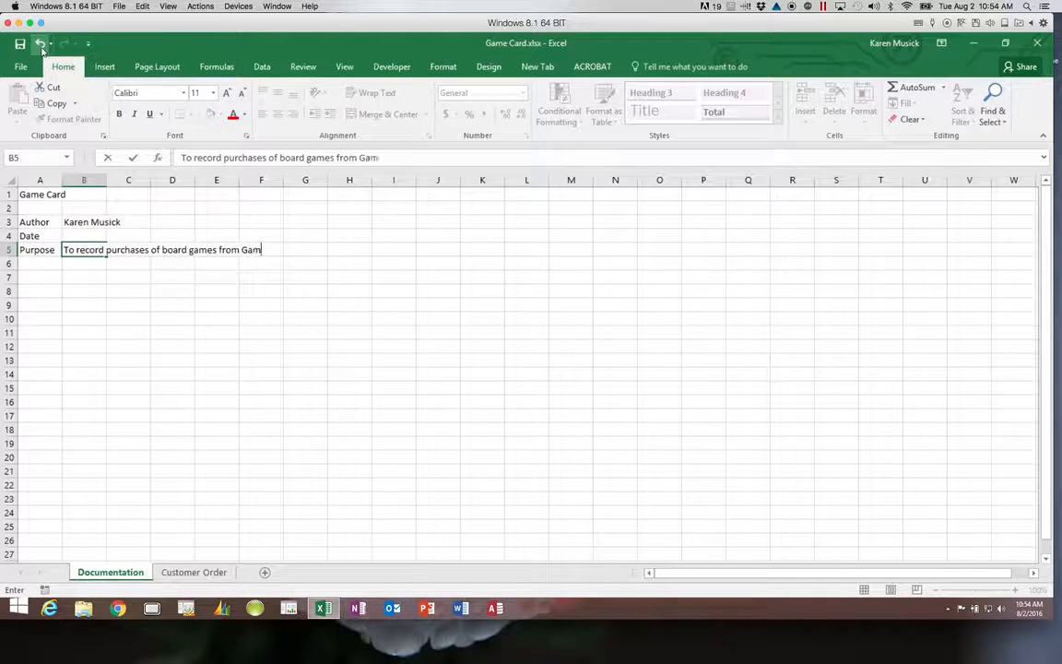
{"action": "type", "text": "e Card"}
{"action": "key", "text": "ctrl+Return"}
{"action": "key", "text": "Return"}
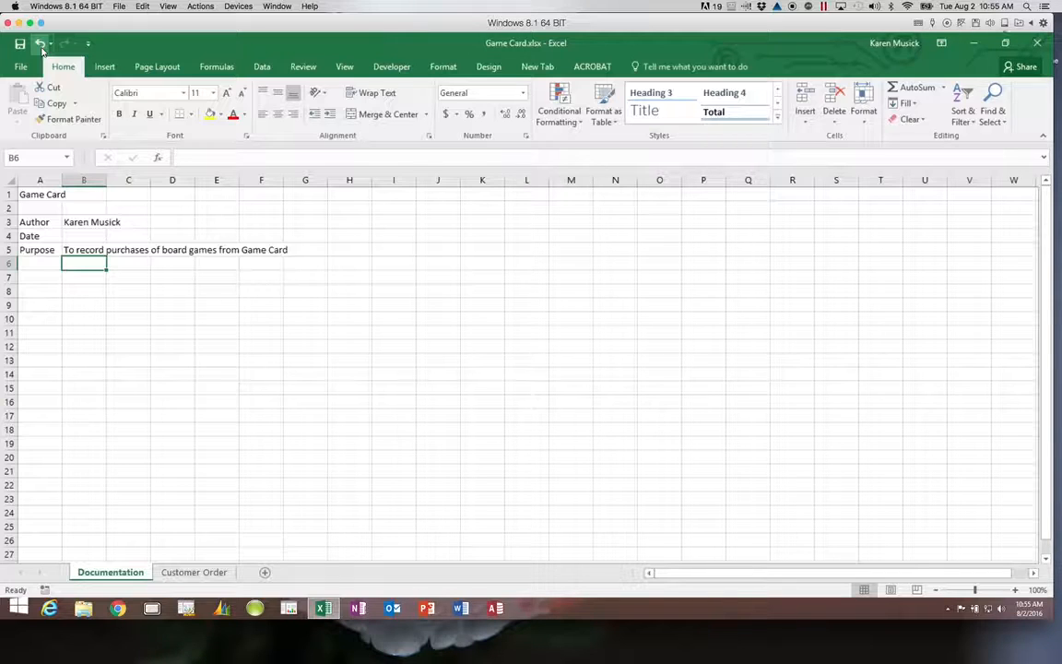
{"action": "left_click", "coordinate": [85, 250]}
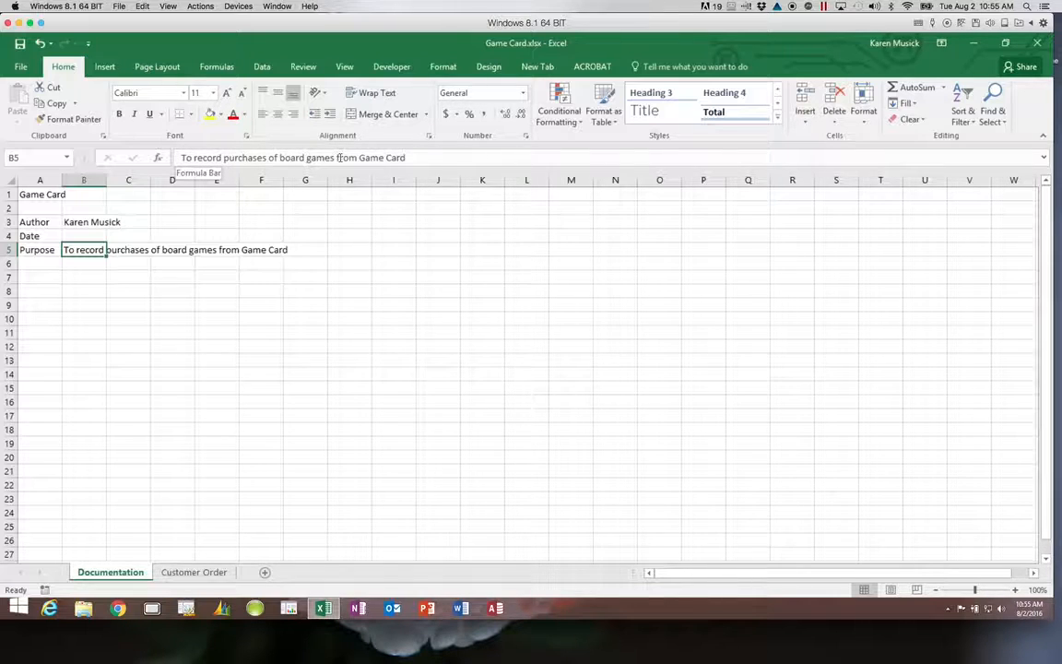
Insert 'and other items' after 'games' in the B5 purpose sentence.
{"action": "left_click", "coordinate": [332, 159]}
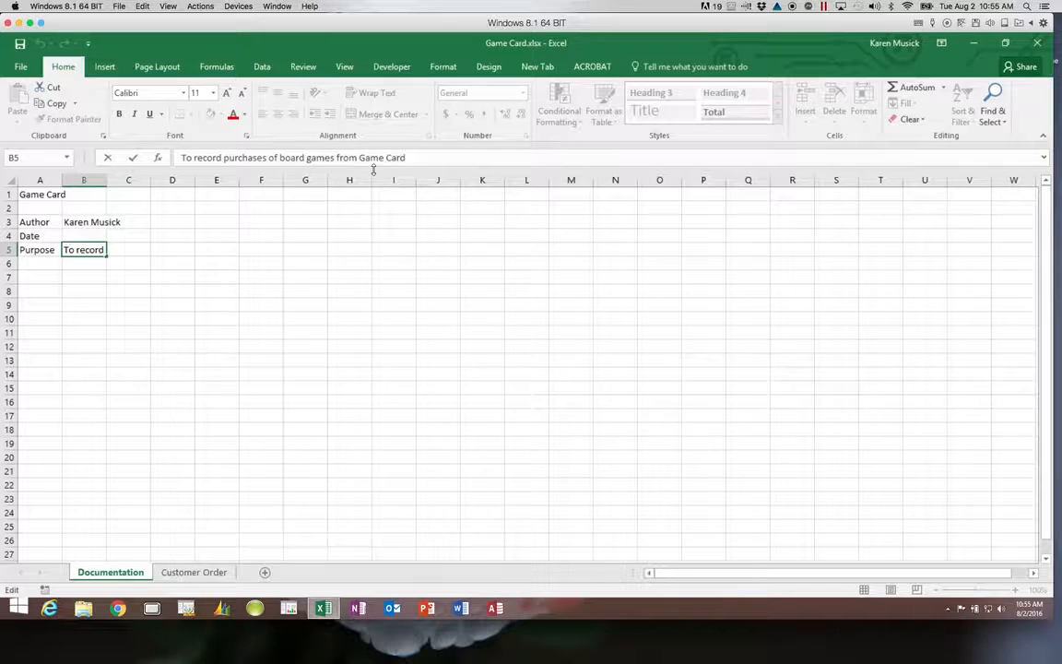
{"action": "type", "text": "and"}
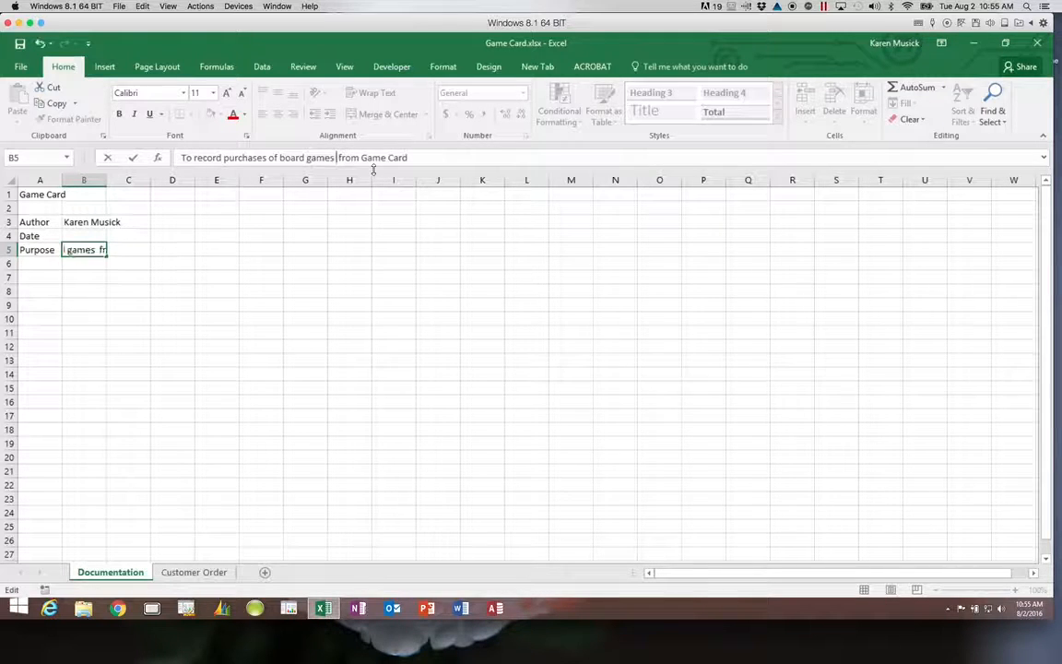
{"action": "type", "text": " other ite"}
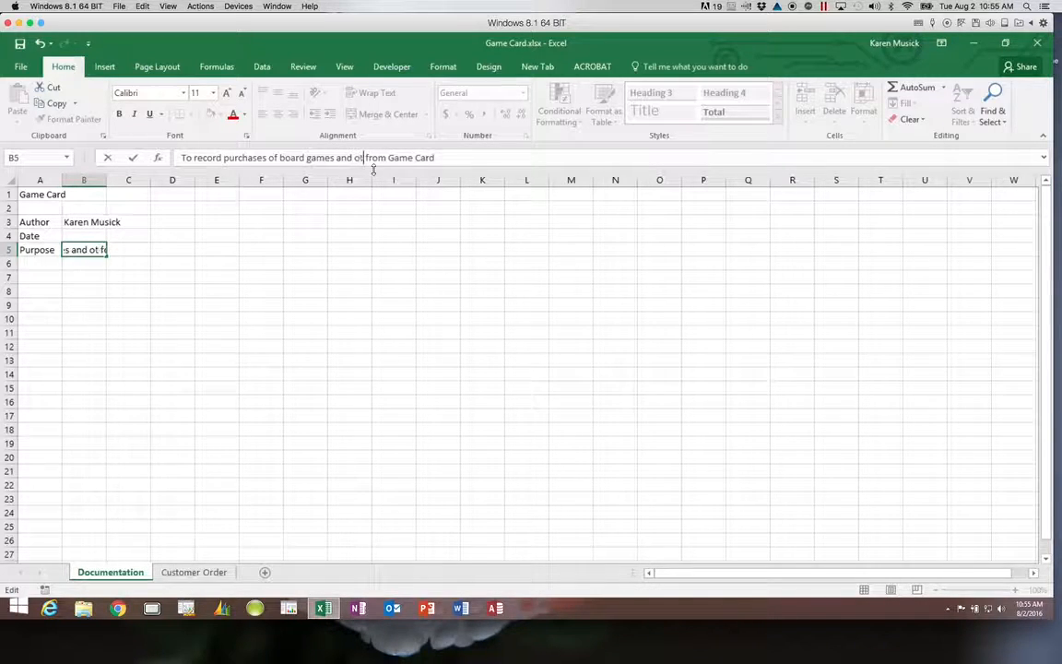
{"action": "type", "text": "ms"}
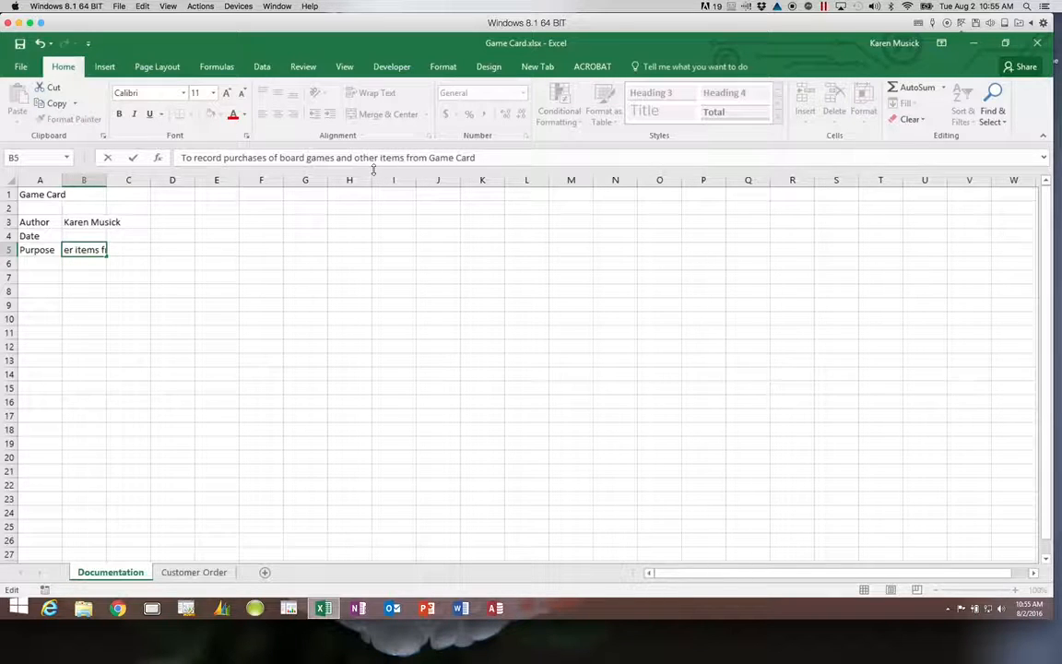
{"action": "key", "text": "ctrl+Return"}
{"action": "key", "text": "Return"}
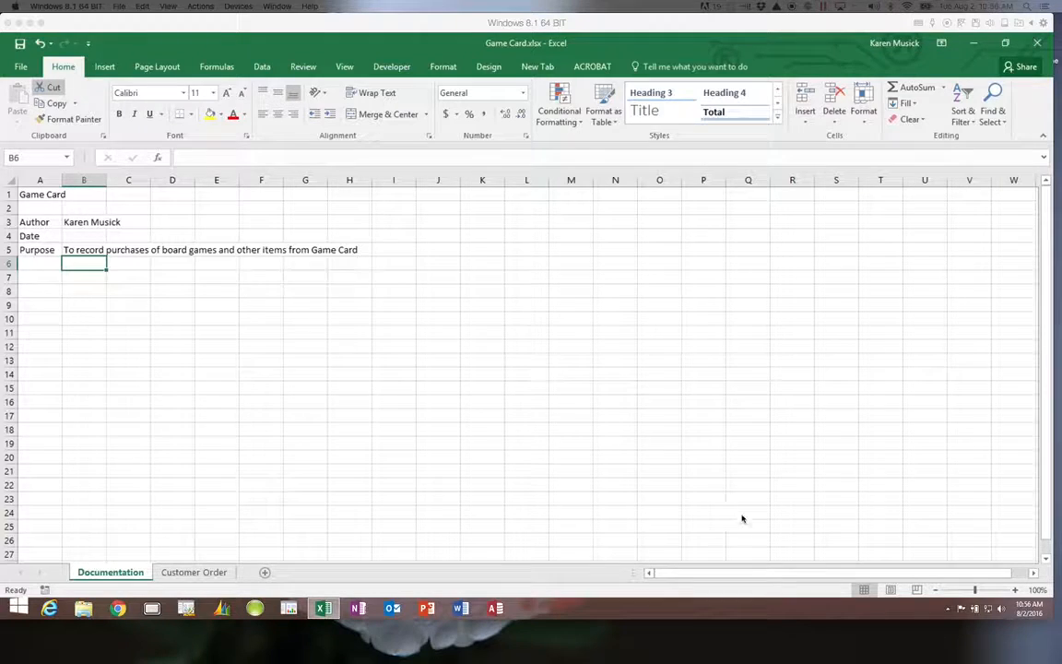
On the Customer Order sheet, enter the title 'Customer Order' in A1 and 'Ship To' in A3.
{"action": "left_click", "coordinate": [218, 573]}
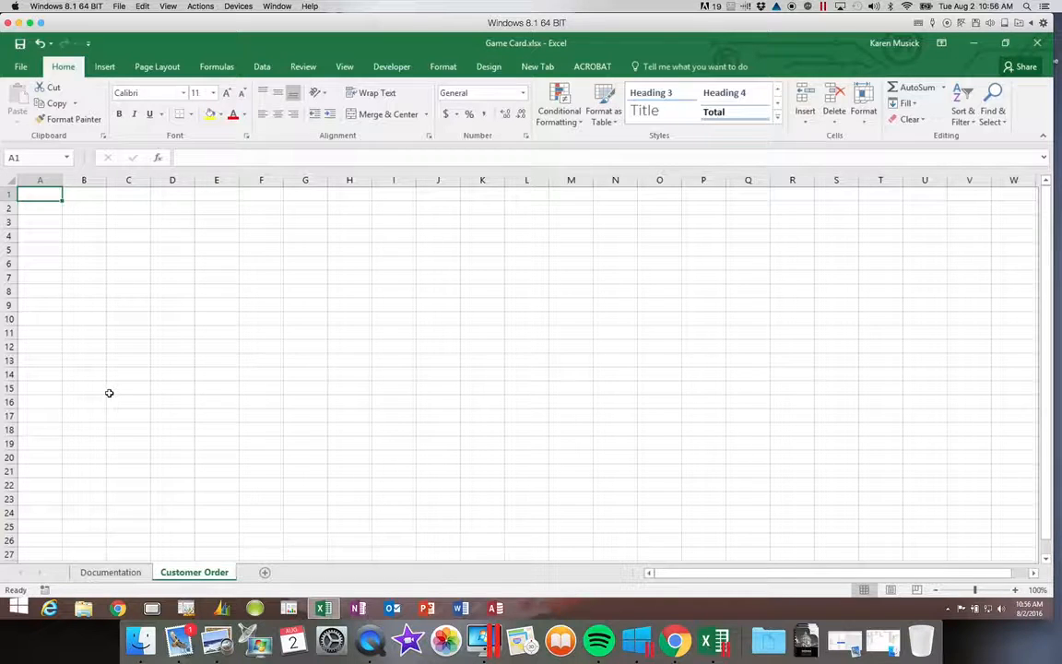
{"action": "type", "text": "Custo"}
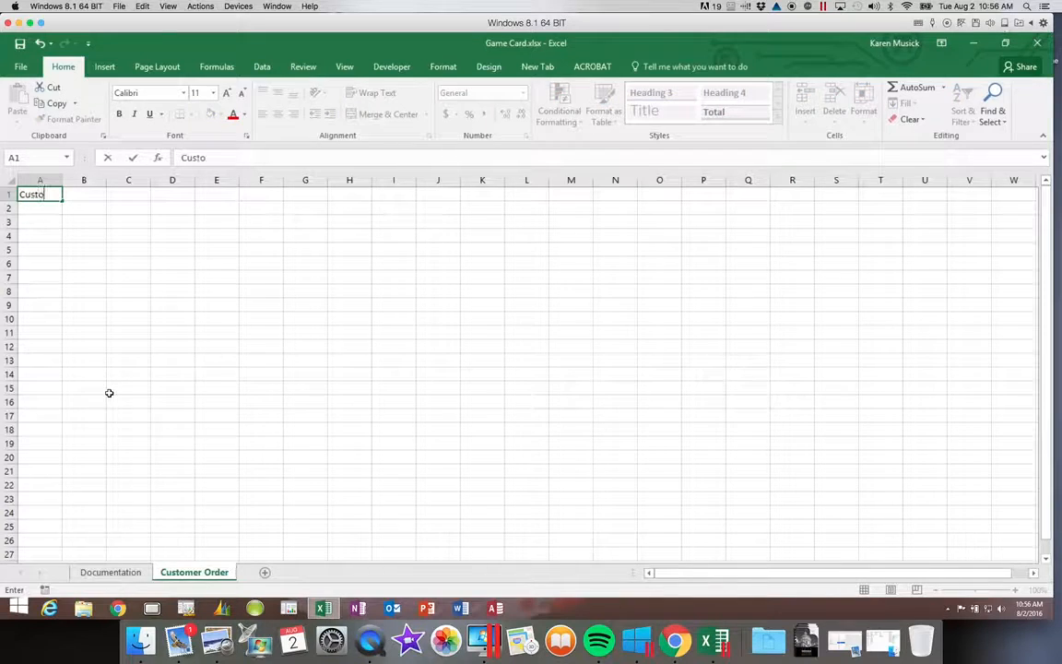
{"action": "type", "text": "mer Order"}
{"action": "key", "text": "Return"}
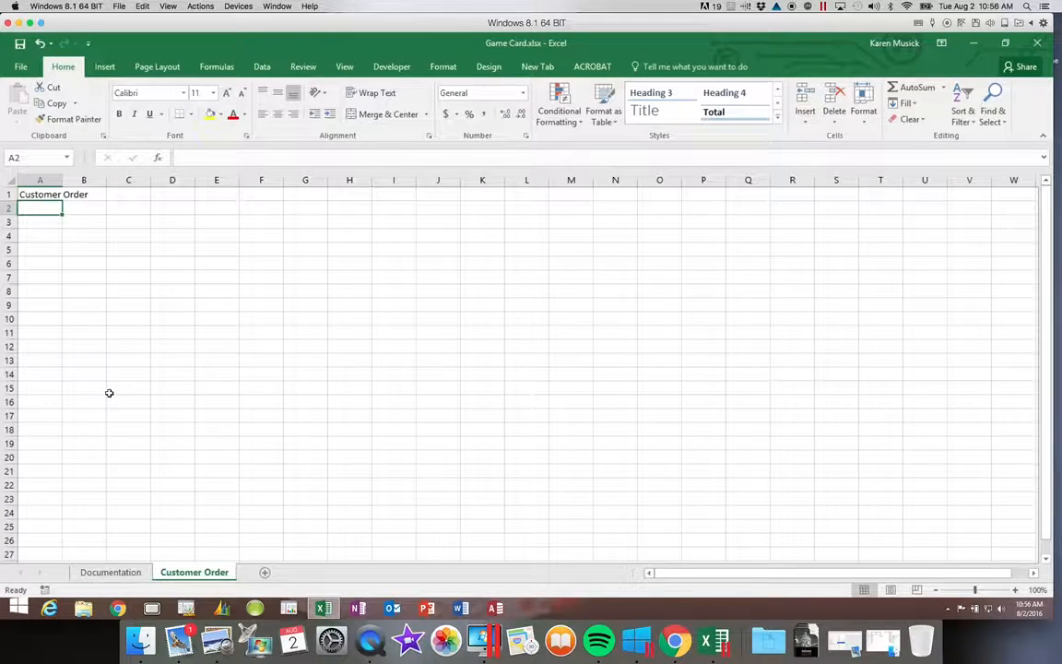
{"action": "key", "text": "Return"}
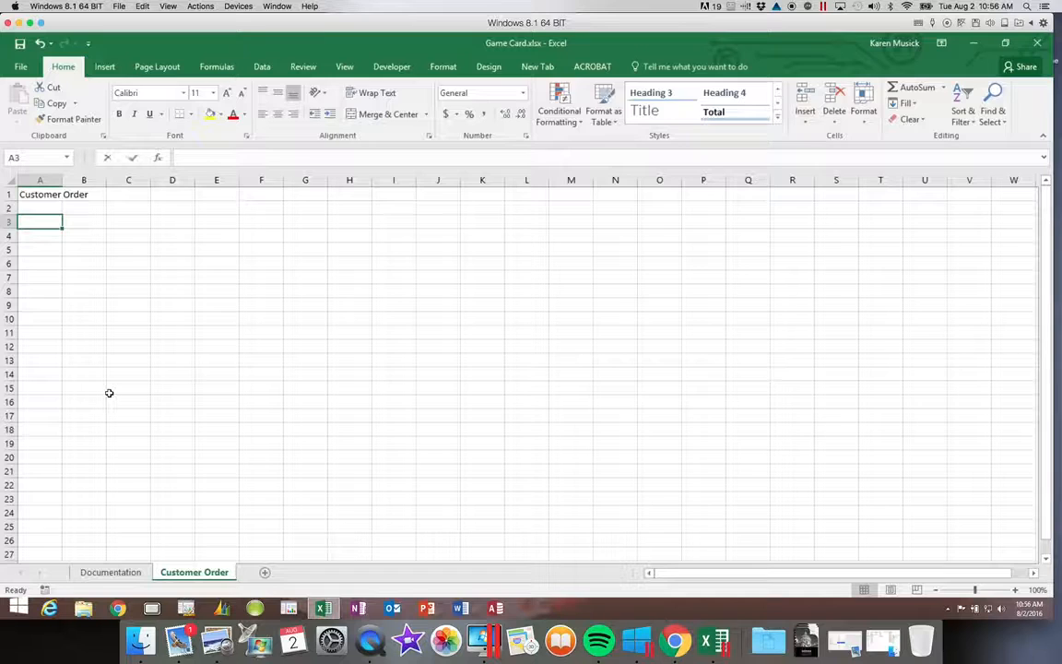
{"action": "type", "text": "Ship To"}
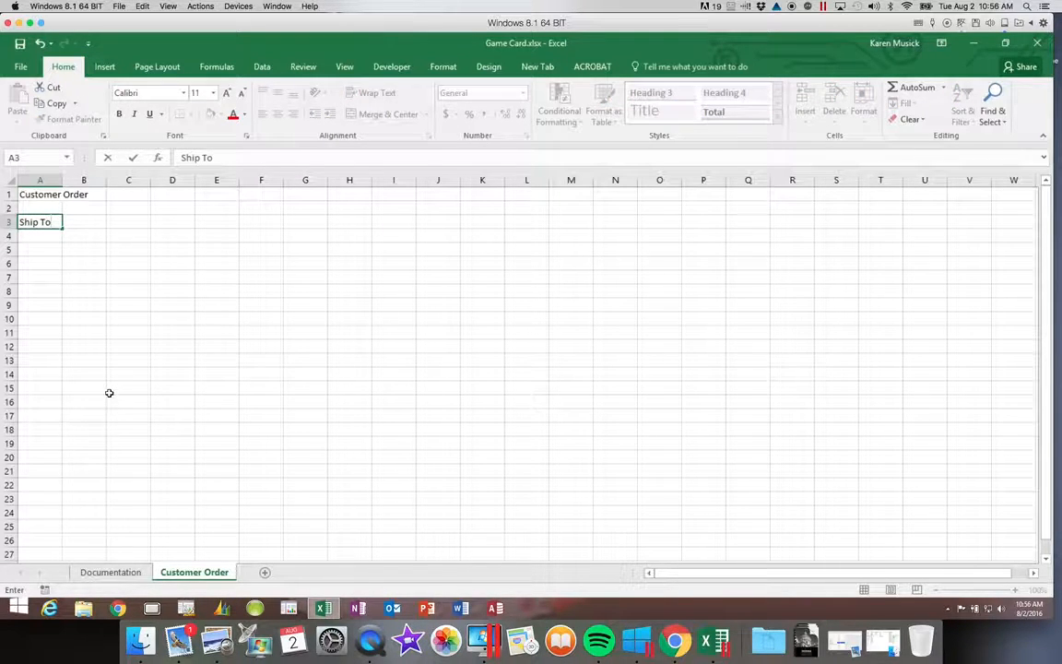
{"action": "key", "text": "Return"}
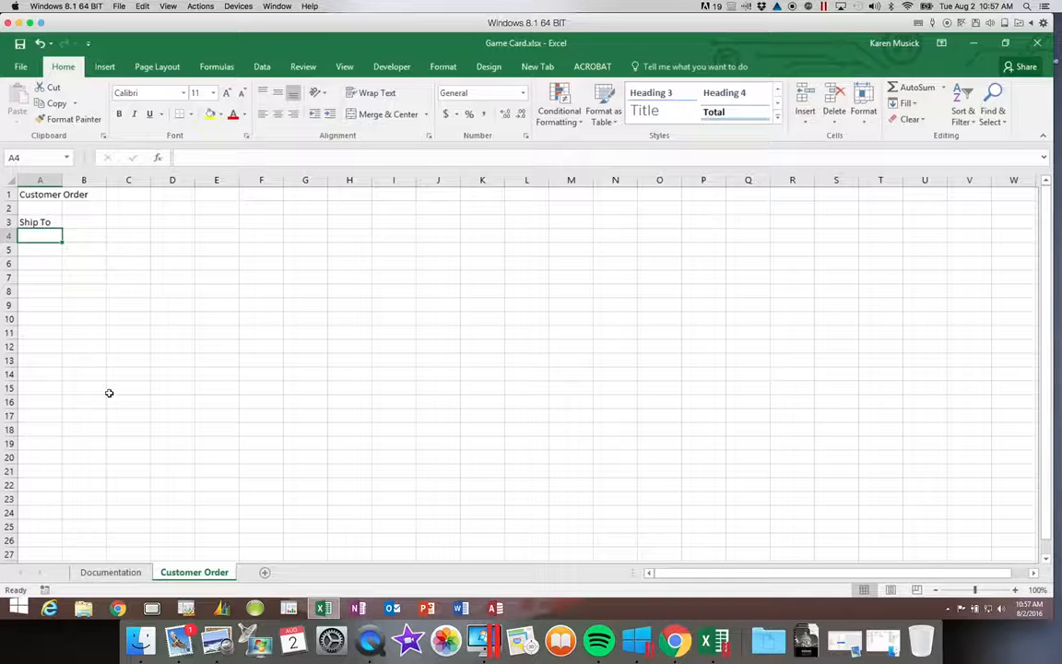
Enter the labels First Name, Last Name and Address in A4:A6.
{"action": "type", "text": "Fir"}
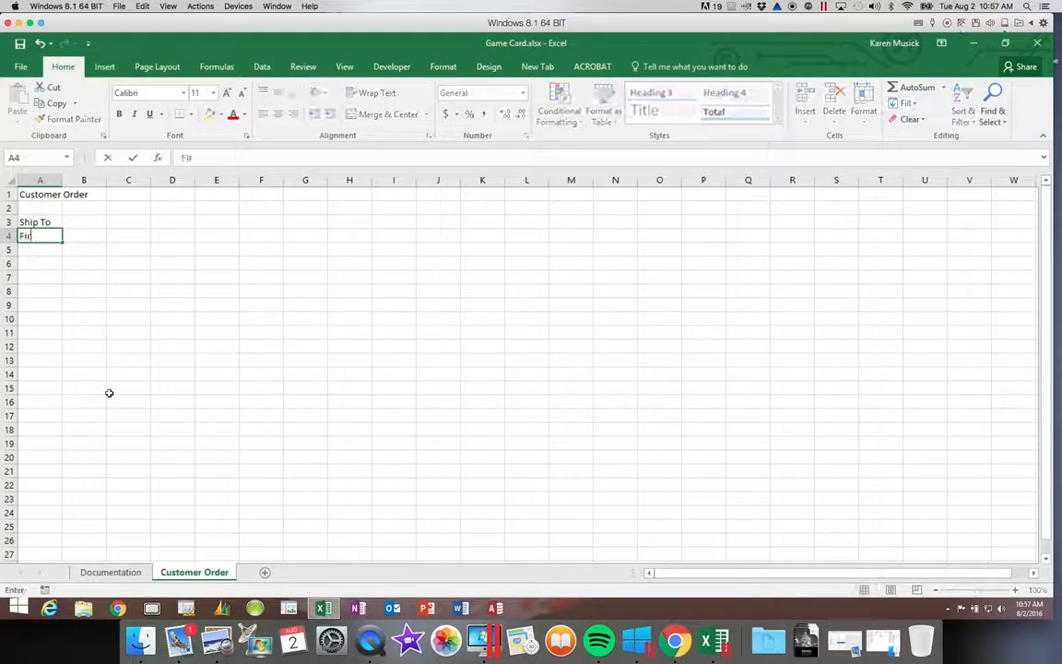
{"action": "type", "text": "st name"}
{"action": "key", "text": "BackSpace"}
{"action": "key", "text": "BackSpace"}
{"action": "key", "text": "BackSpace"}
{"action": "key", "text": "BackSpace"}
{"action": "key", "text": "BackSpace"}
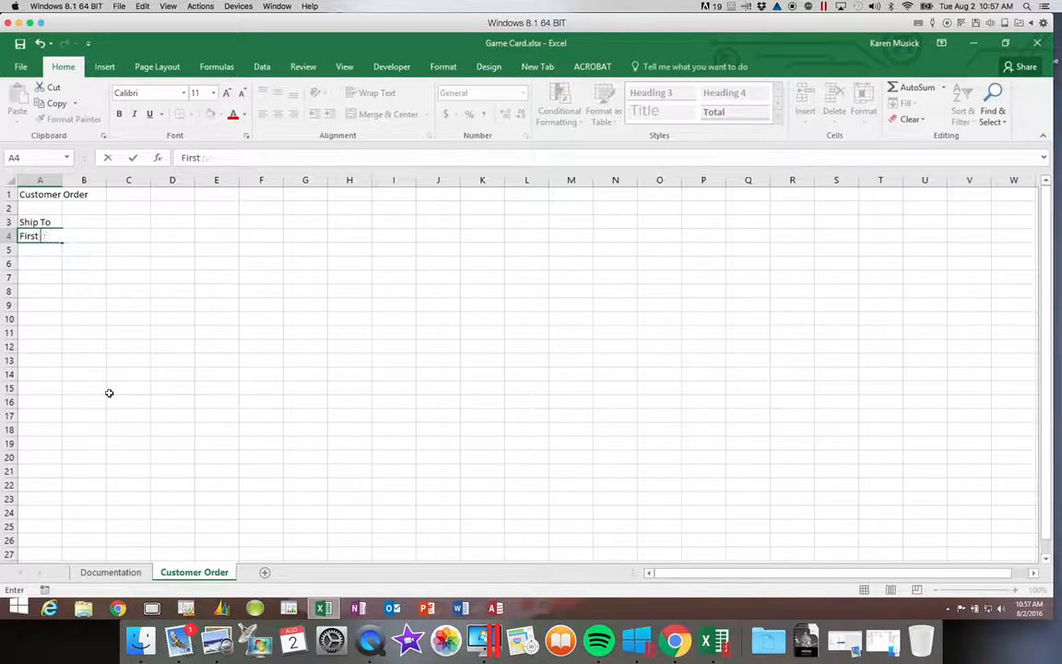
{"action": "type", "text": "Name"}
{"action": "key", "text": "Return"}
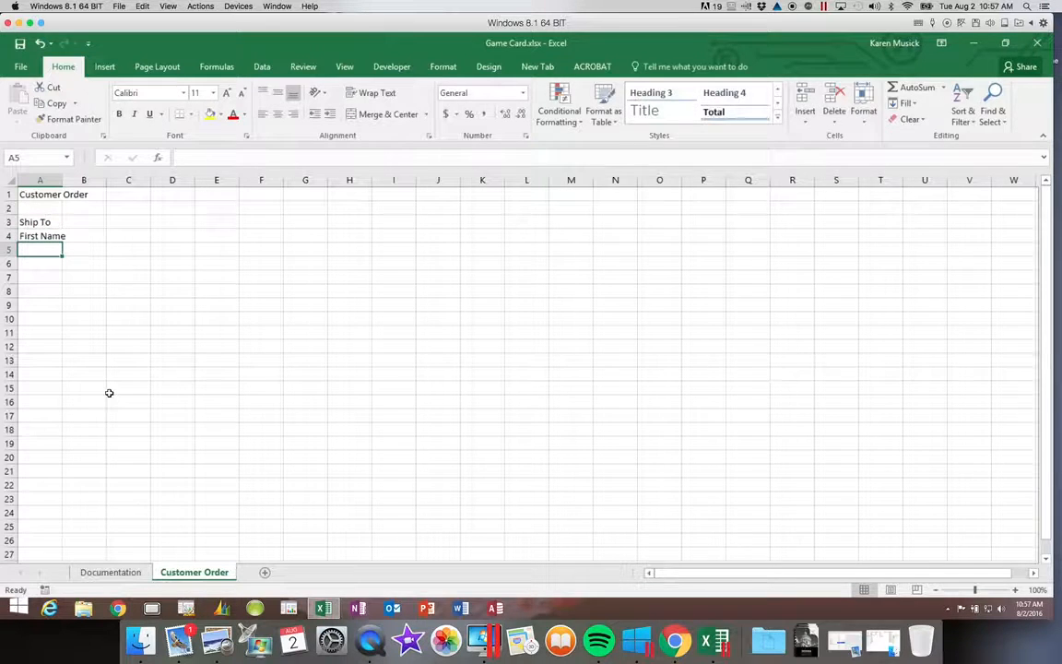
{"action": "type", "text": "Last Name"}
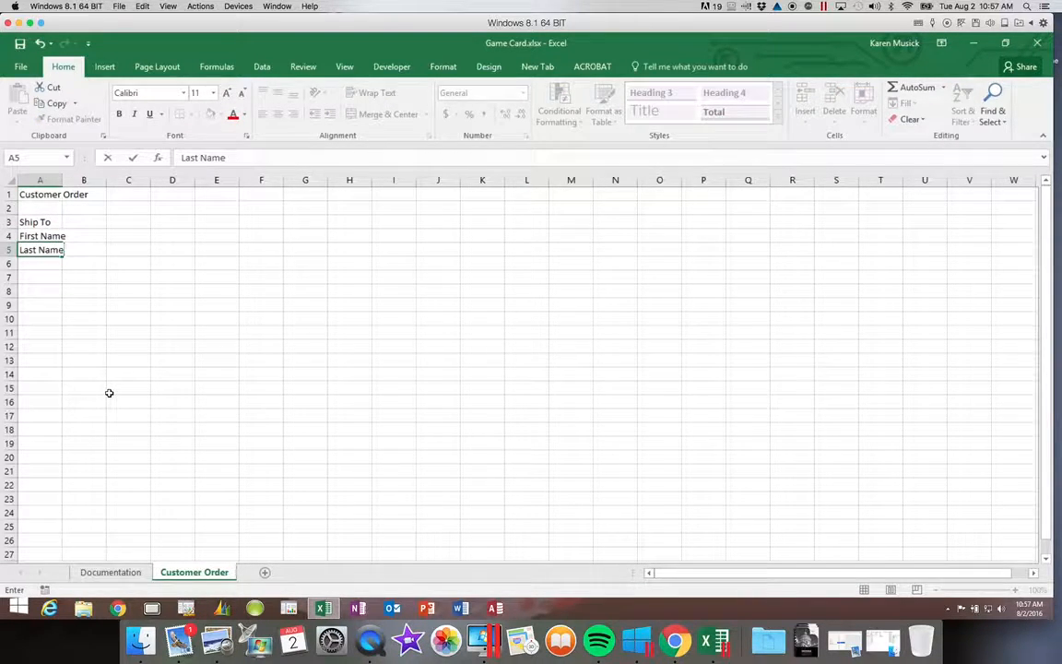
{"action": "key", "text": "Return"}
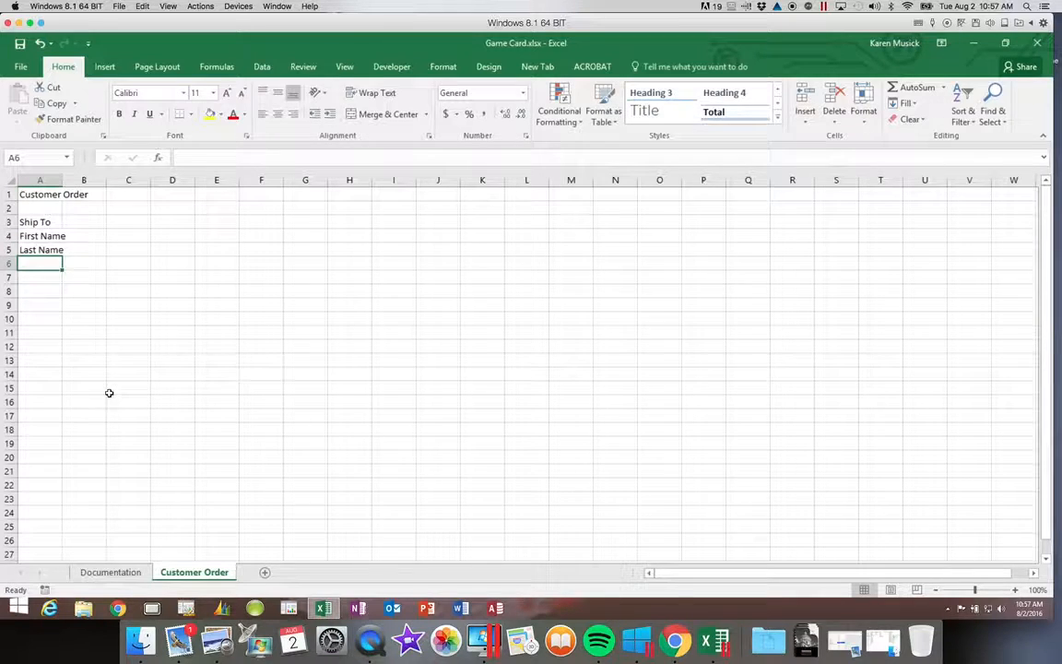
{"action": "type", "text": "Address"}
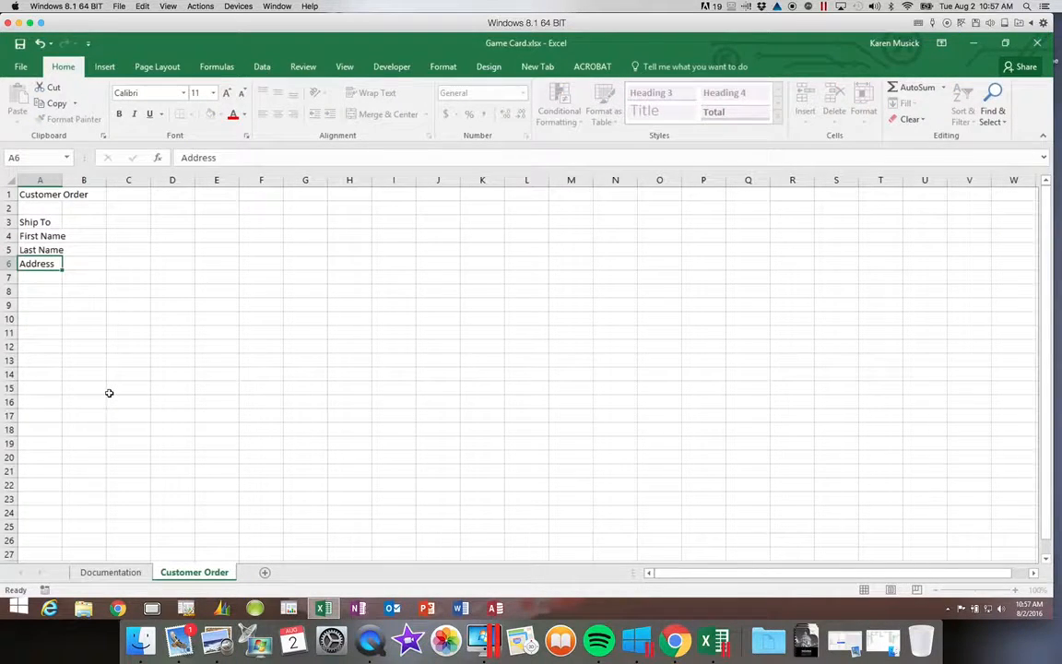
{"action": "key", "text": "Return"}
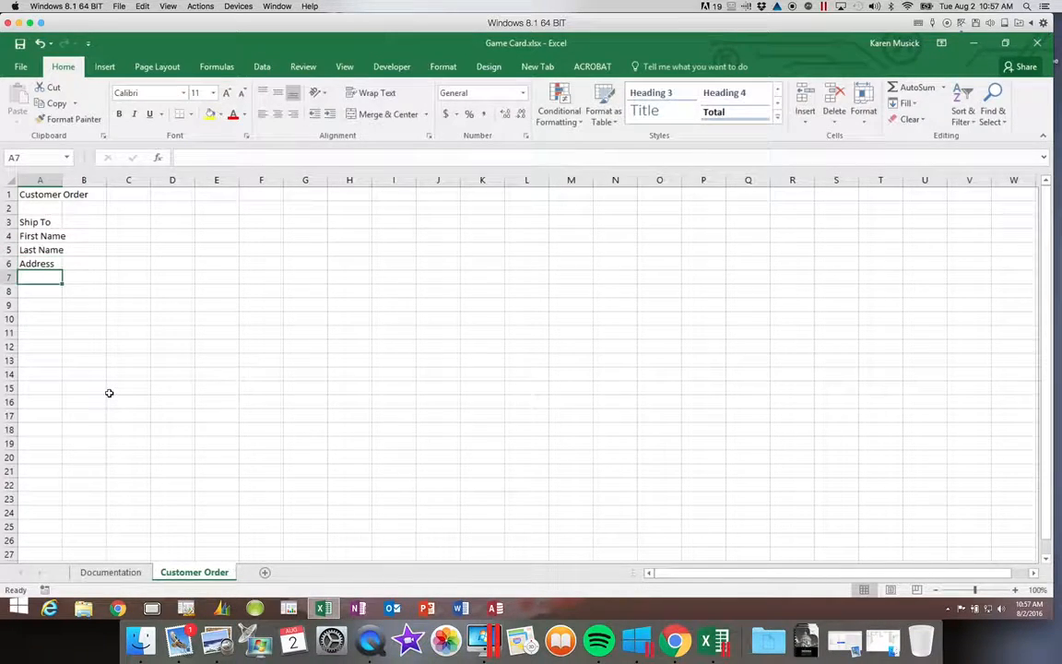
Enter the labels City, State, Postal Code and Phone in A7:A10.
{"action": "type", "text": "City"}
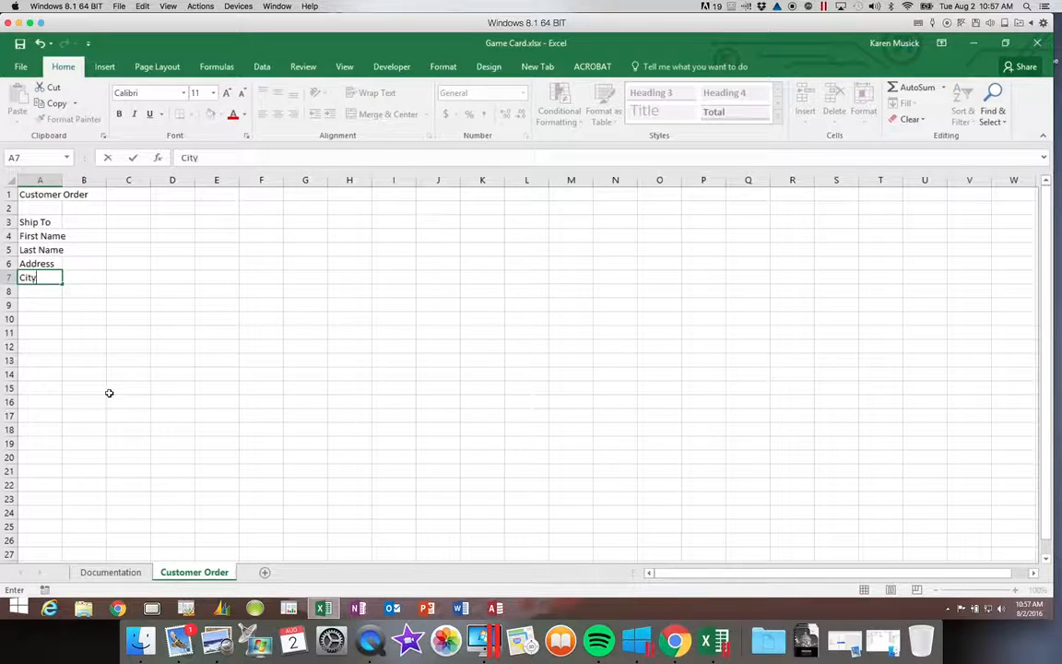
{"action": "key", "text": "Return"}
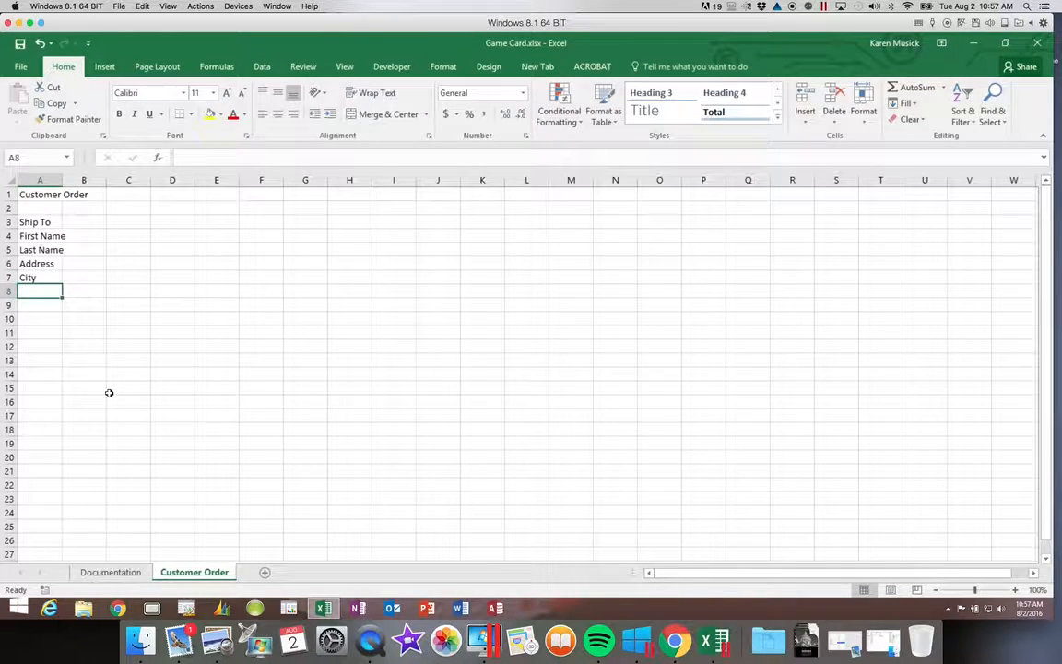
{"action": "type", "text": "State"}
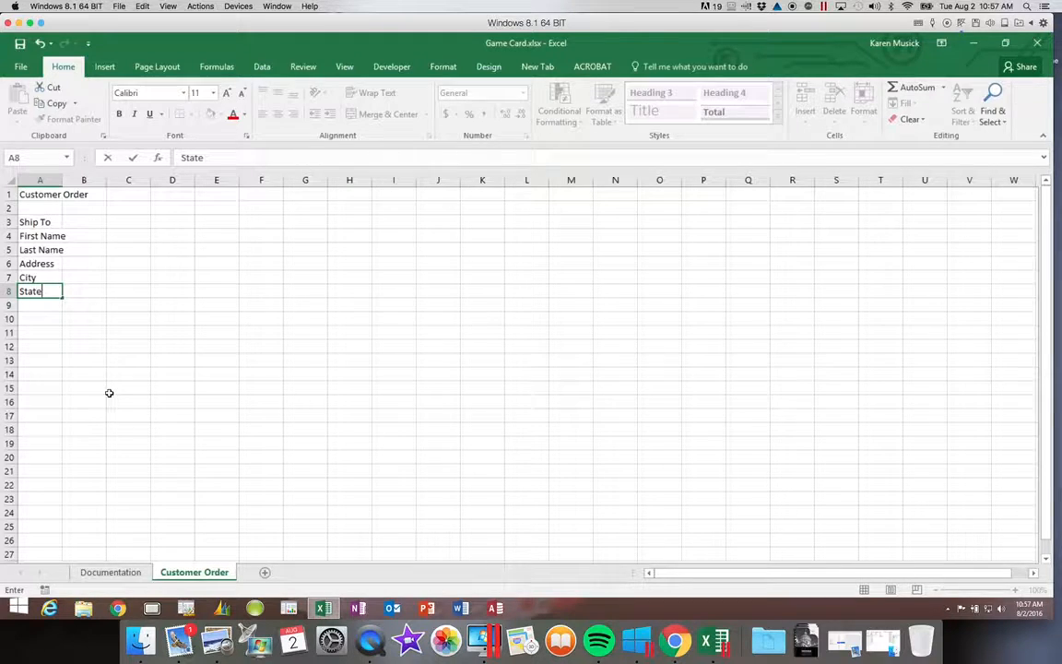
{"action": "key", "text": "Return"}
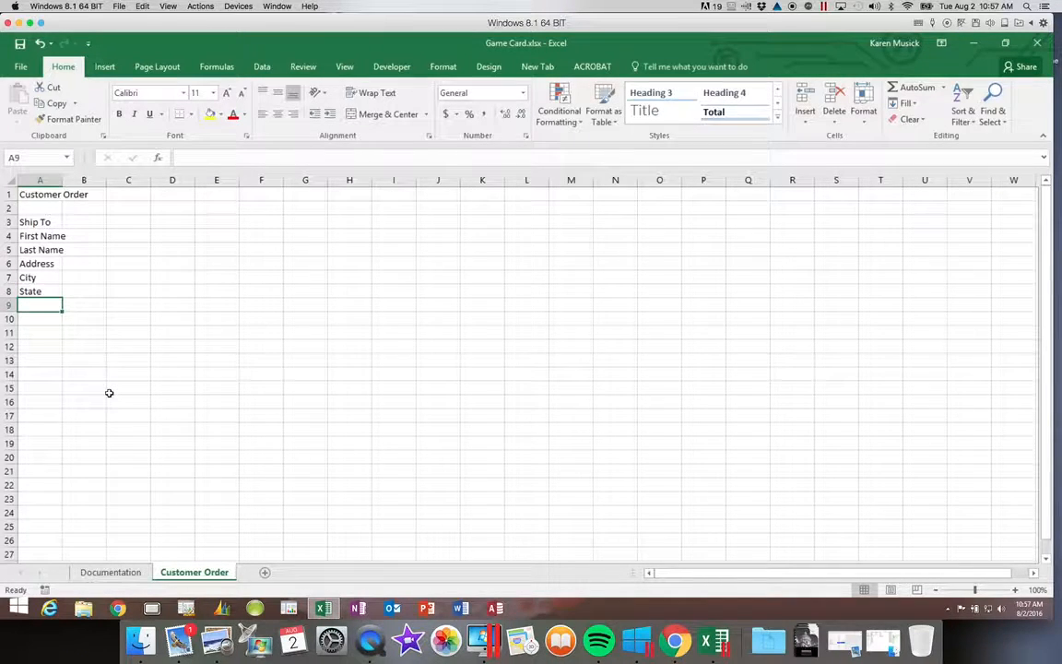
{"action": "type", "text": "Posta"}
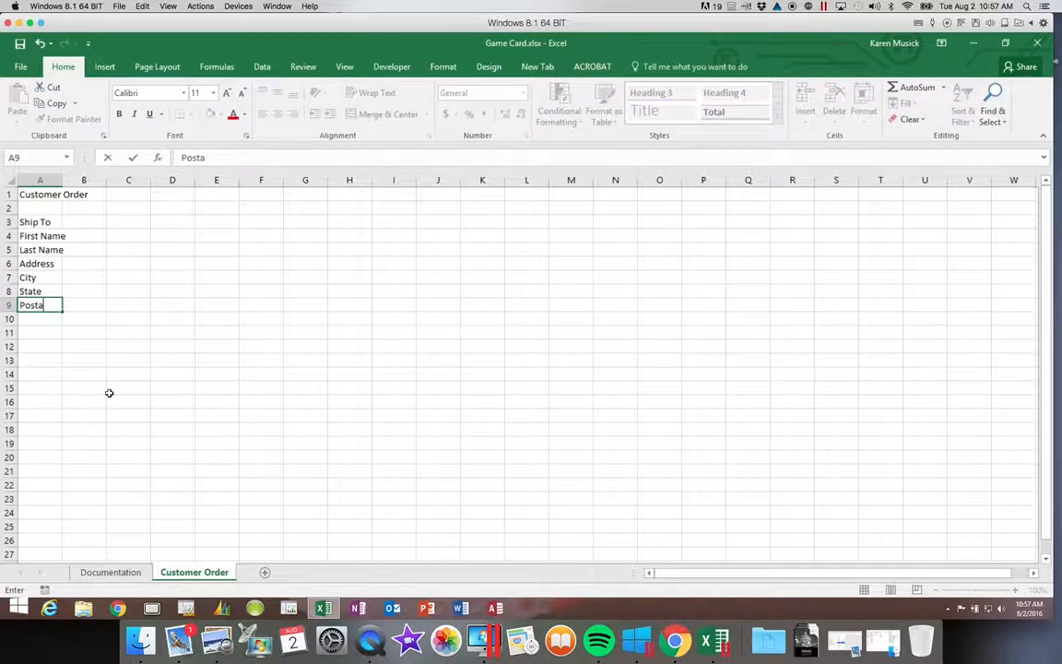
{"action": "type", "text": "lcode"}
{"action": "key", "text": "BackSpace"}
{"action": "key", "text": "BackSpace"}
{"action": "key", "text": "BackSpace"}
{"action": "key", "text": "BackSpace"}
{"action": "type", "text": "Code"}
{"action": "key", "text": "Return"}
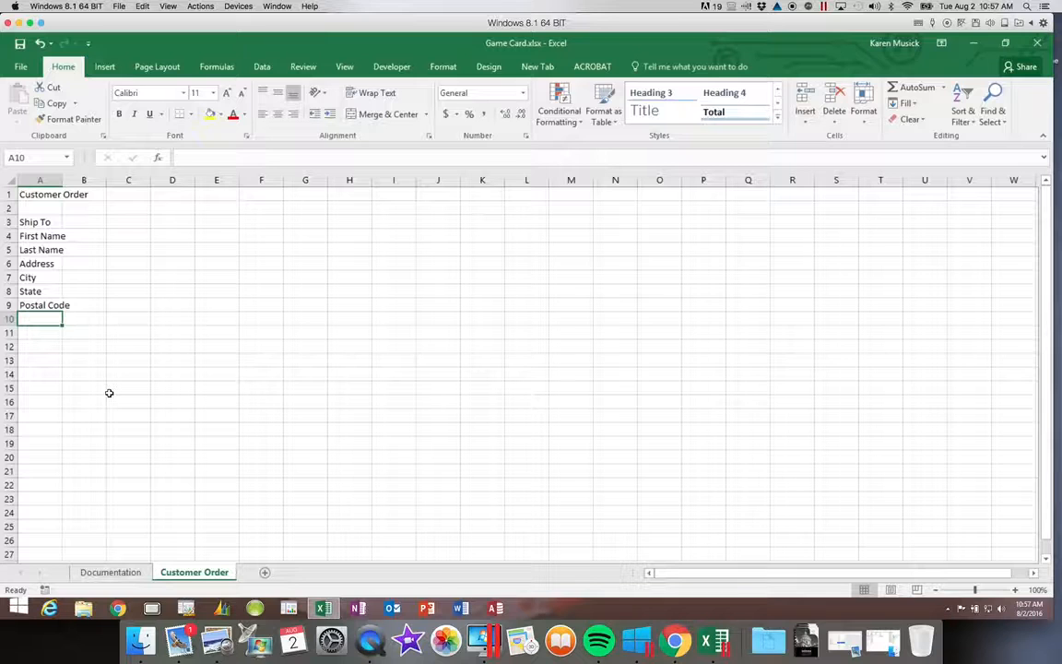
{"action": "type", "text": "Phone"}
{"action": "key", "text": "Return"}
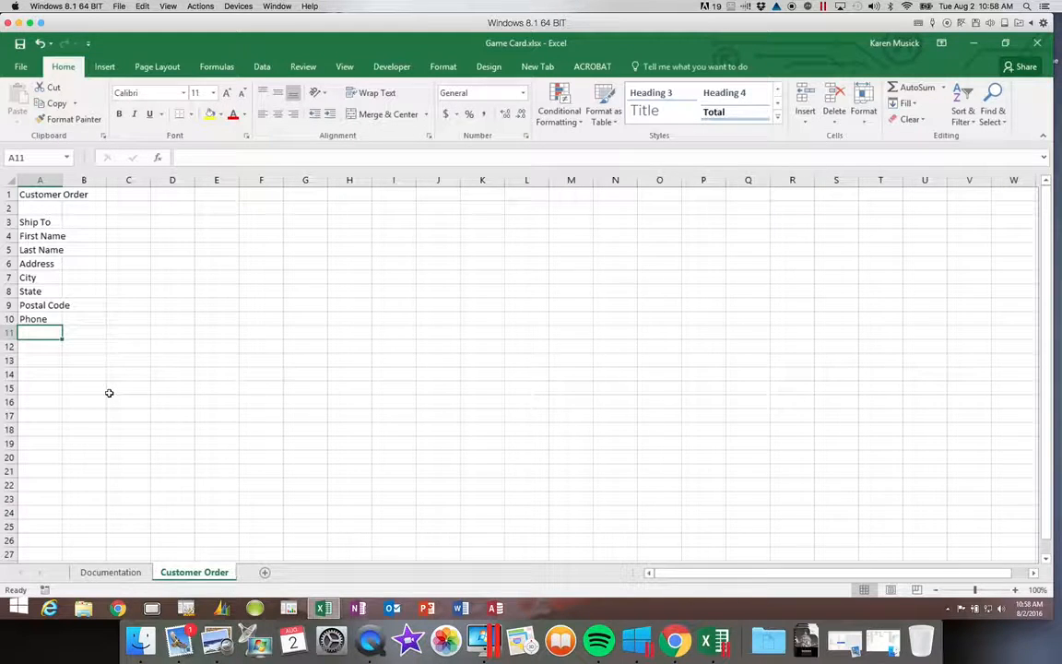
Enter the customer's first name, last name, street address and city in B4:B7.
{"action": "left_click", "coordinate": [92, 234]}
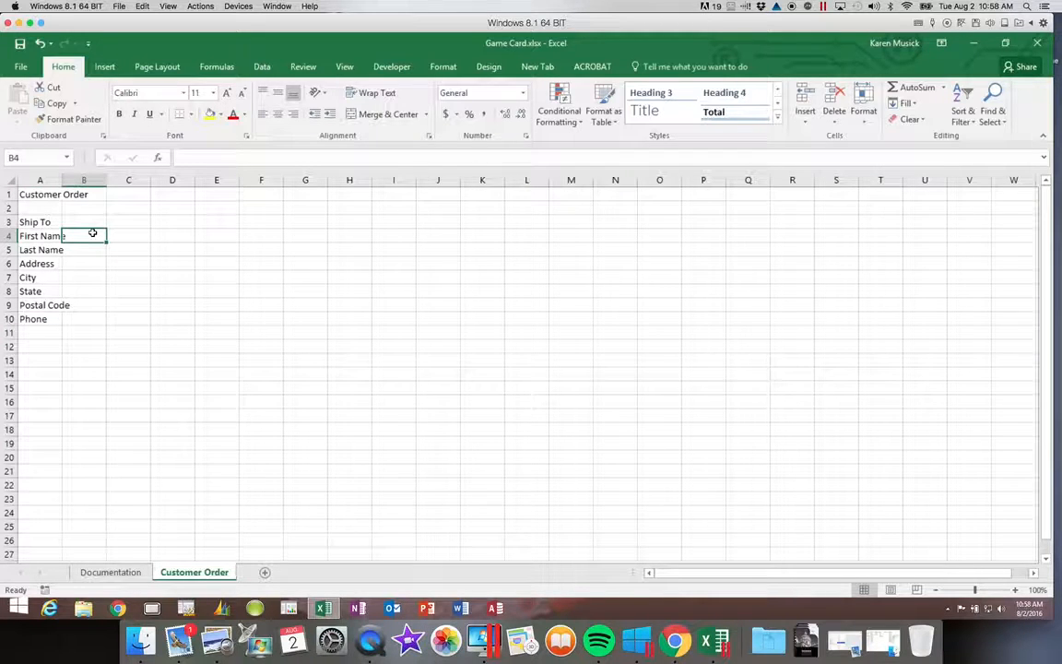
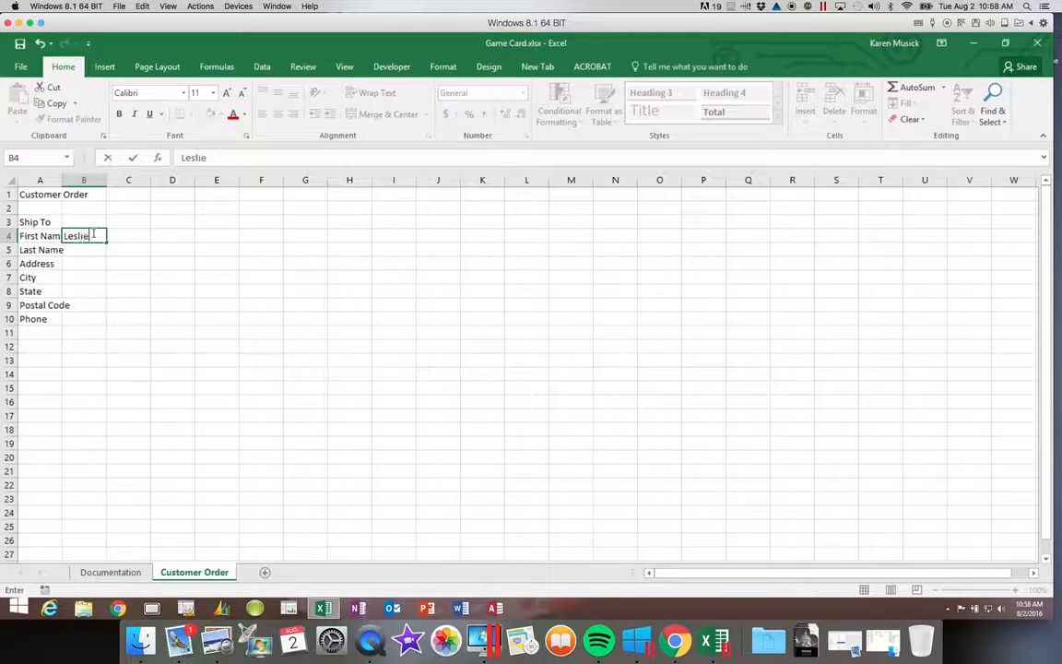
{"action": "key", "text": "Return"}
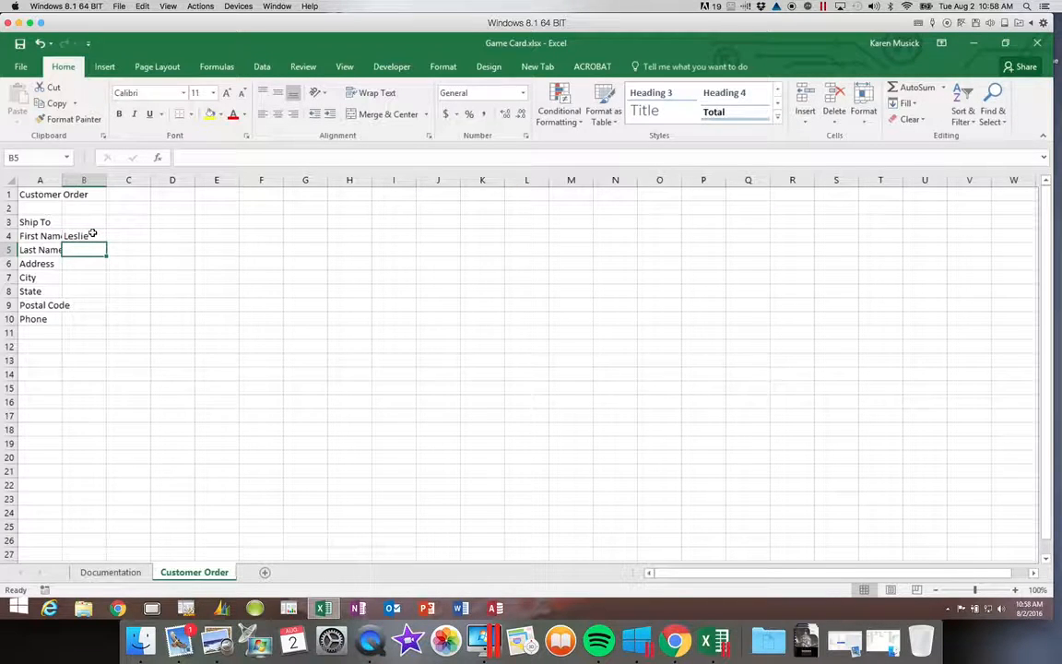
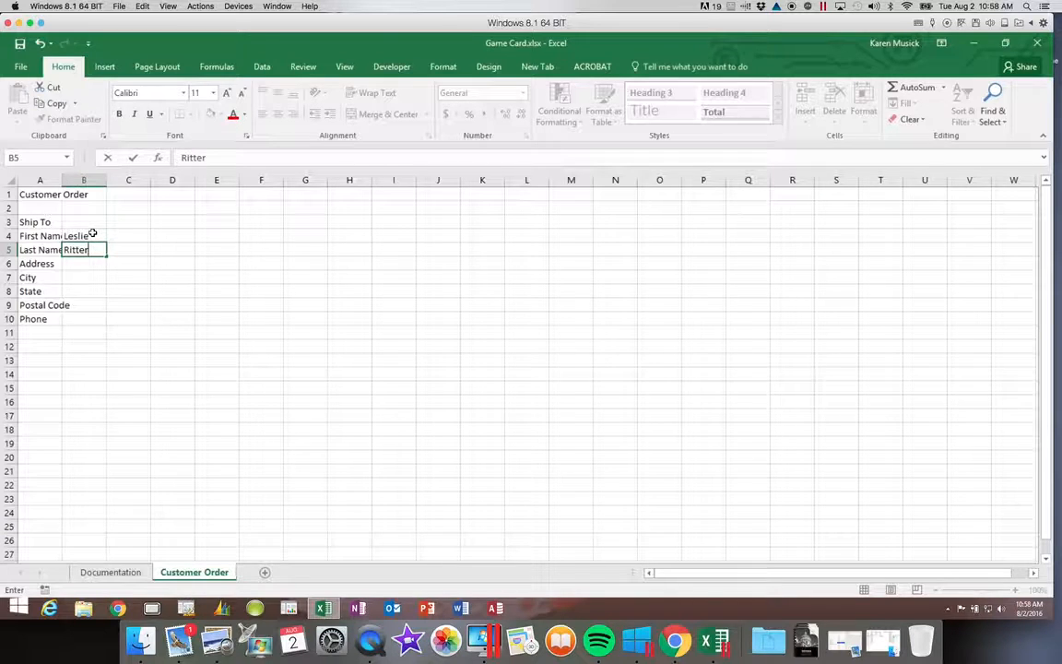
{"action": "key", "text": "Return"}
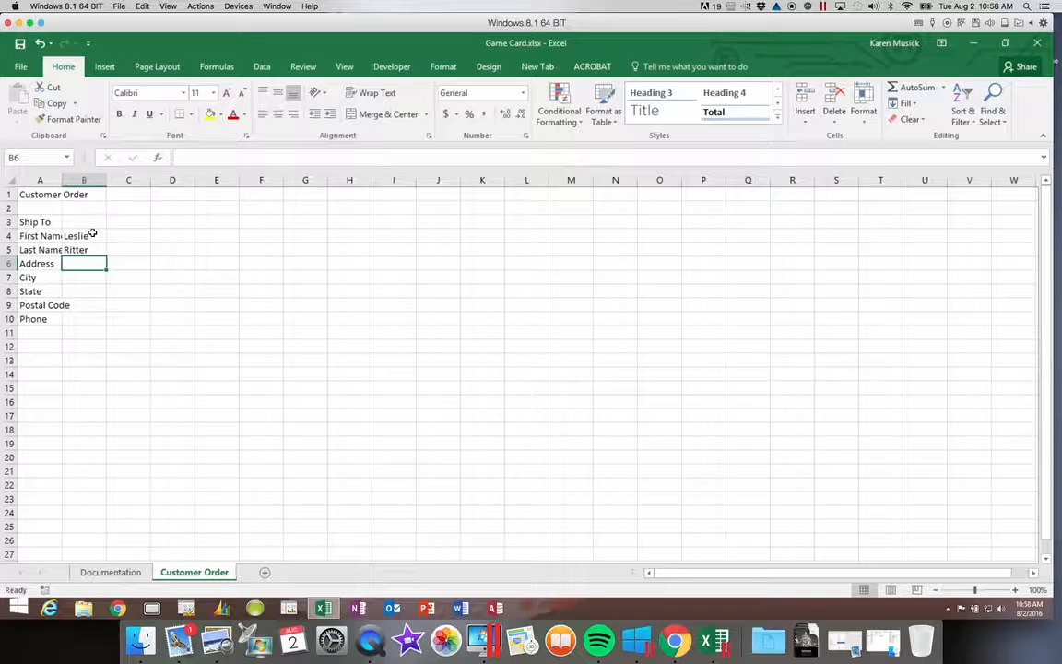
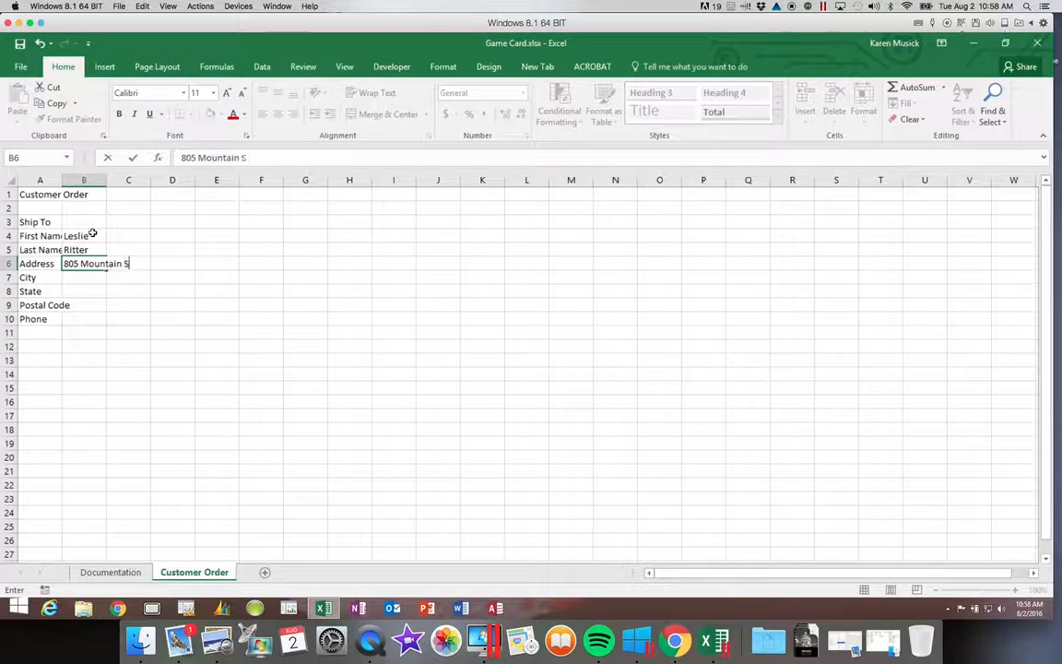
{"action": "key", "text": "Return"}
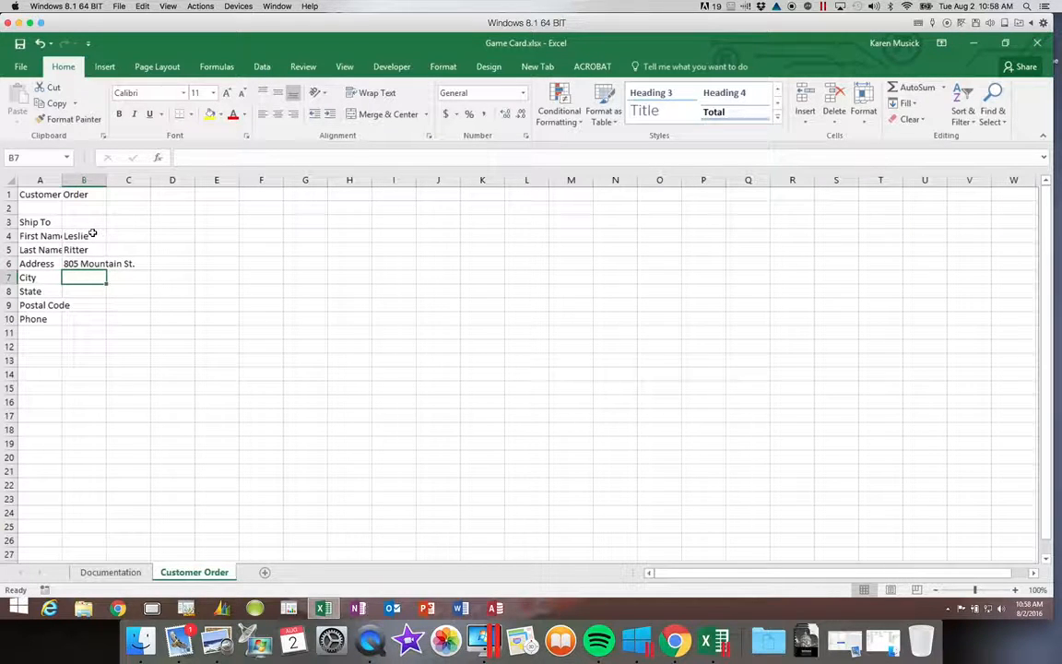
{"action": "type", "text": "Brockton"}
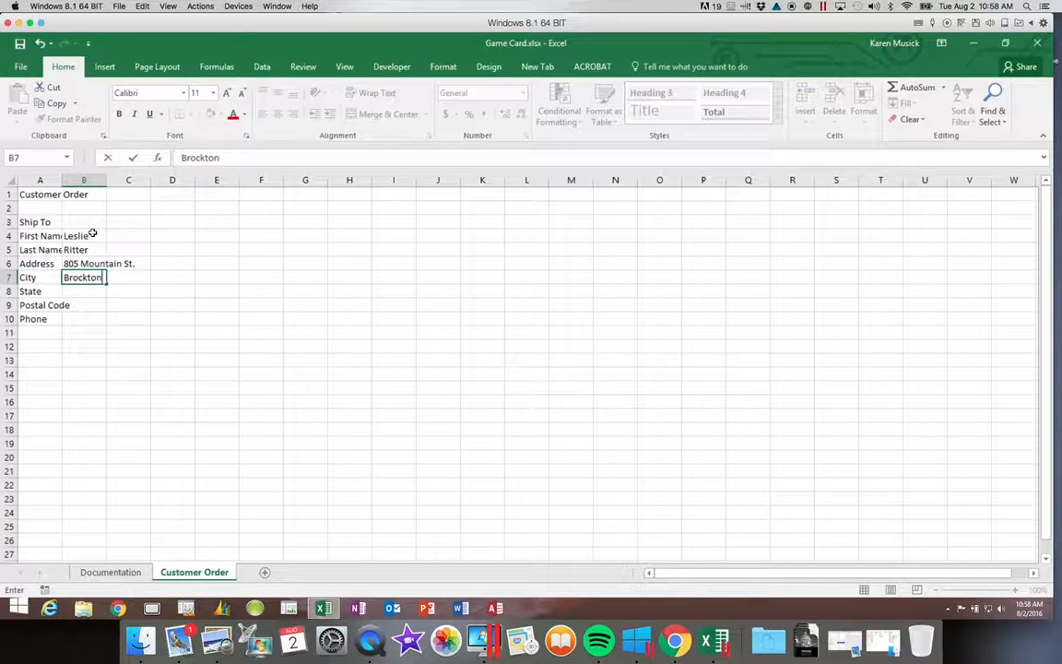
{"action": "key", "text": "Return"}
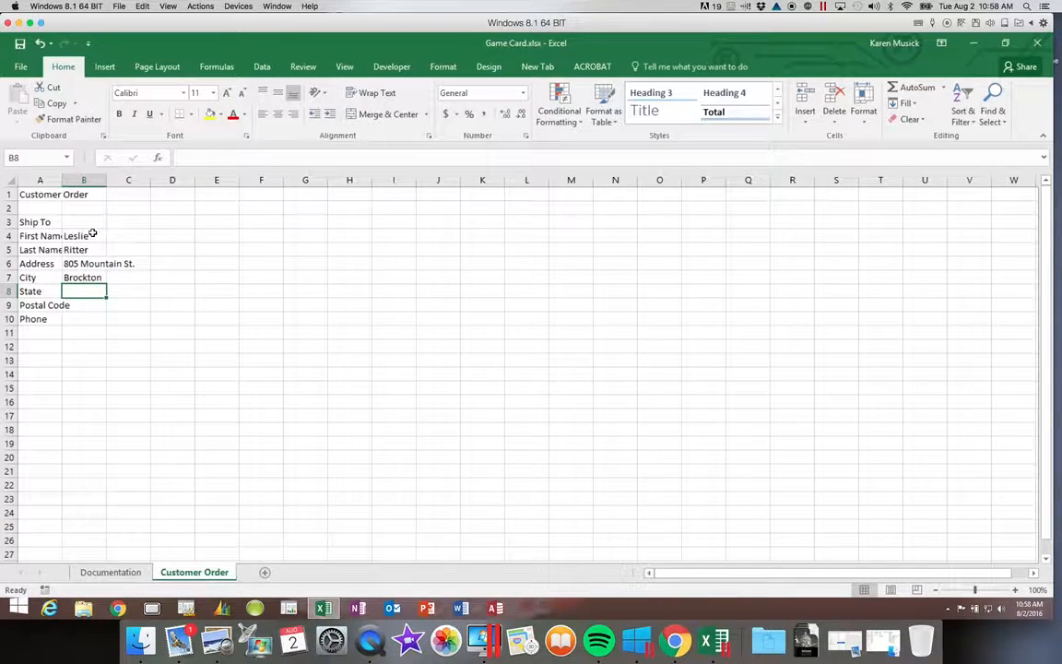
Enter the customer's state, postal code and phone number, adding a space after the area code.
{"action": "type", "text": "MA"}
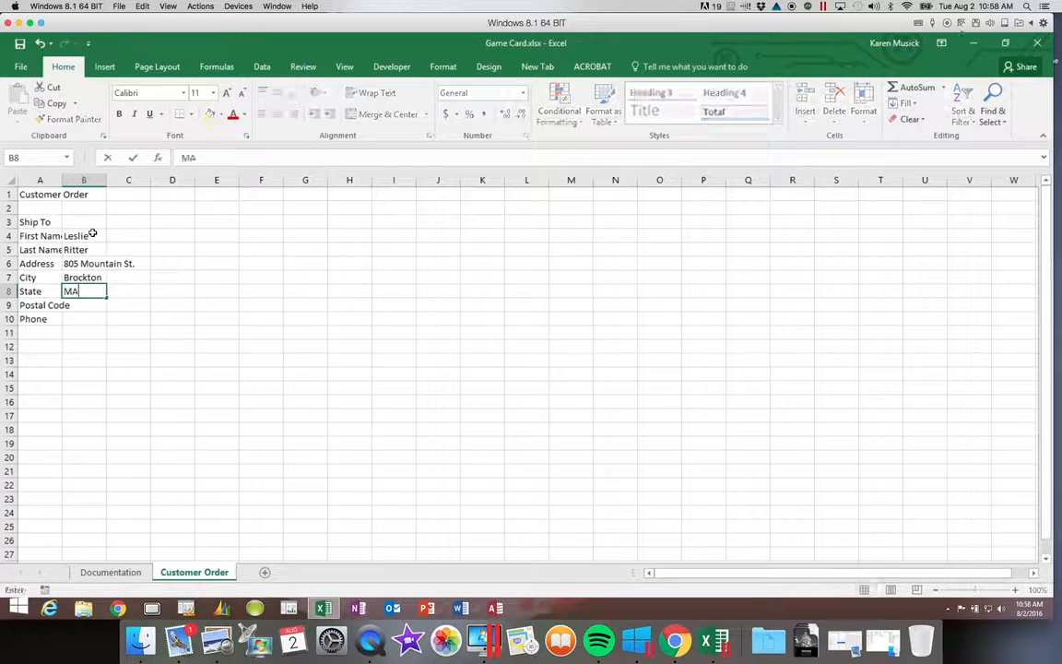
{"action": "key", "text": "Return"}
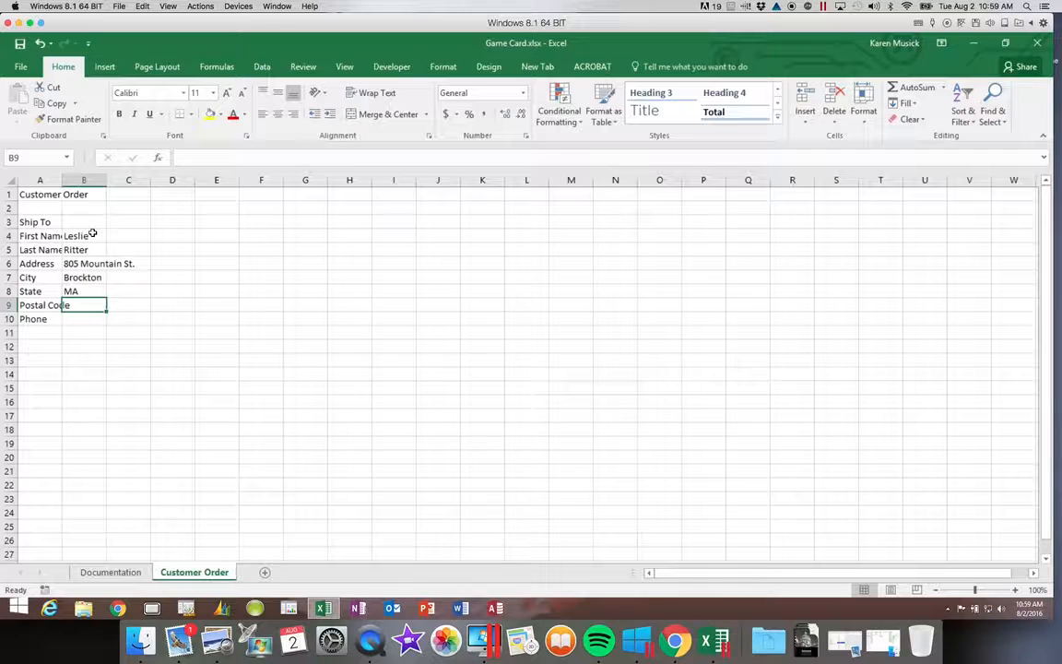
{"action": "type", "text": "02302"}
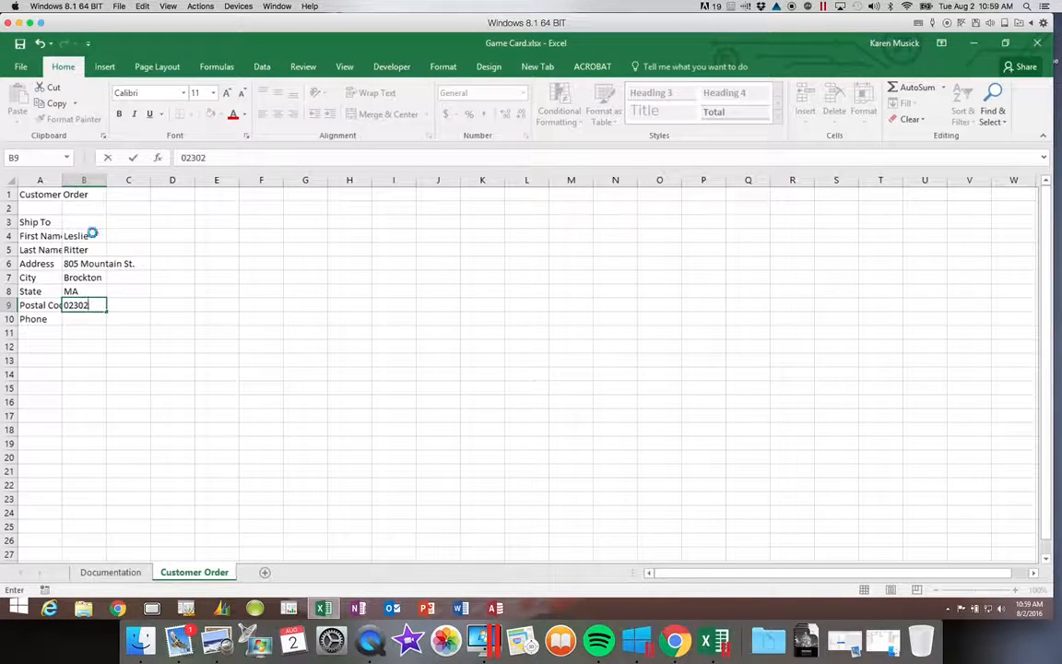
{"action": "key", "text": "Return"}
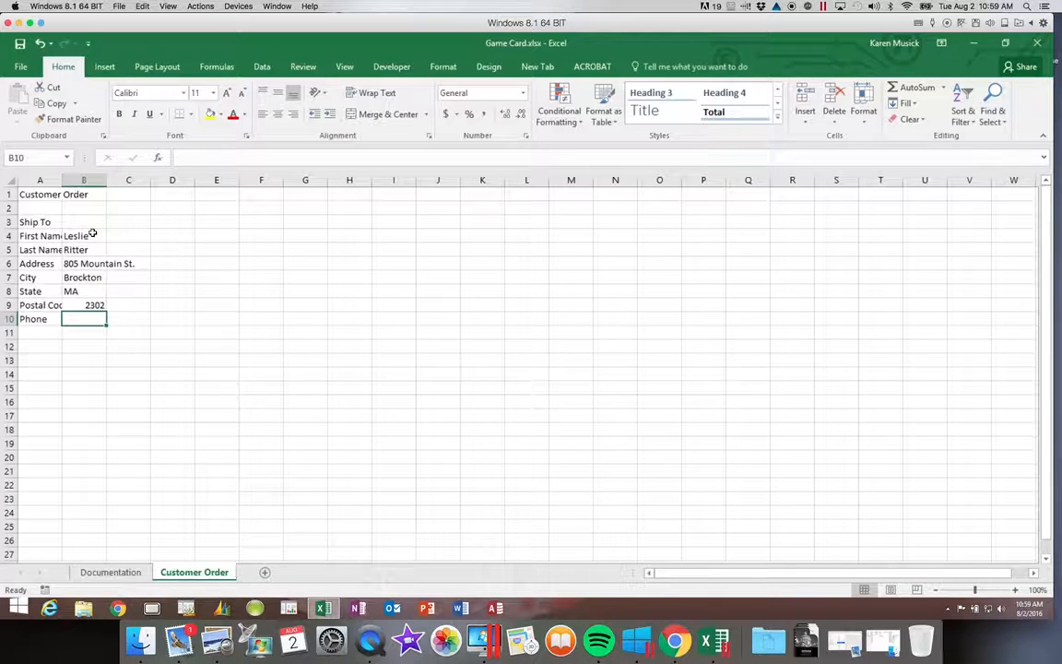
{"action": "type", "text": "("}
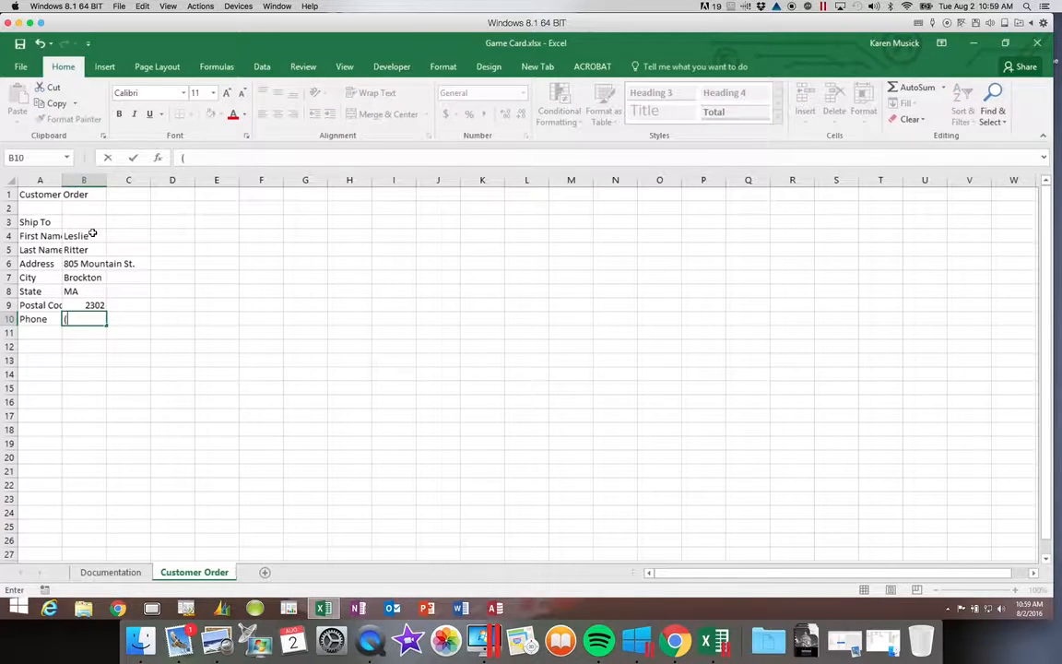
{"action": "type", "text": "508)555-1"}
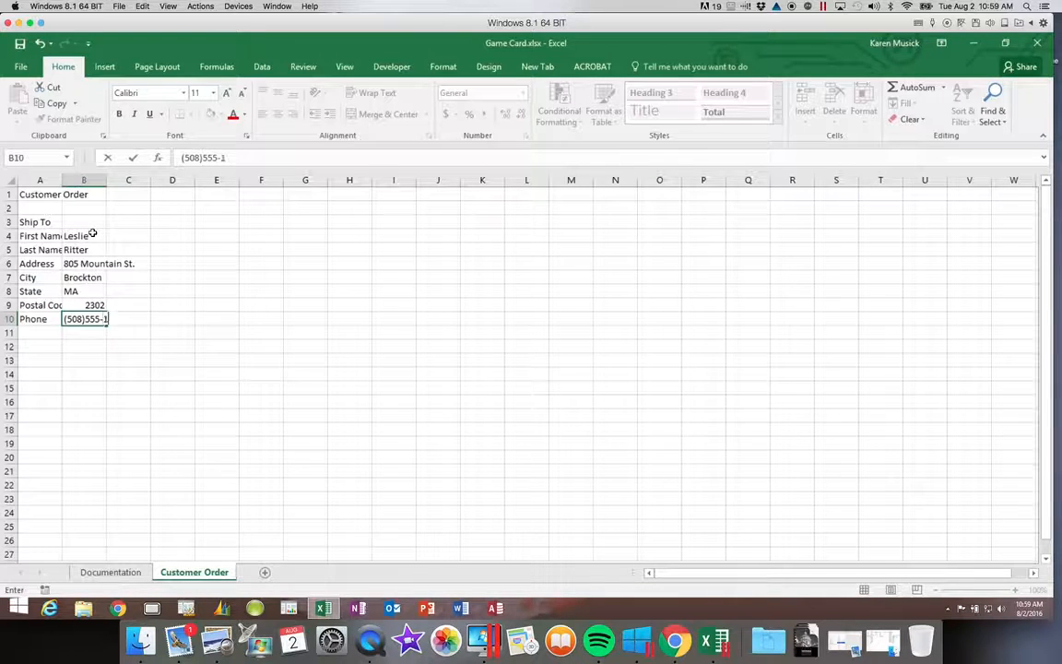
{"action": "type", "text": "072"}
{"action": "left_click", "coordinate": [202, 158]}
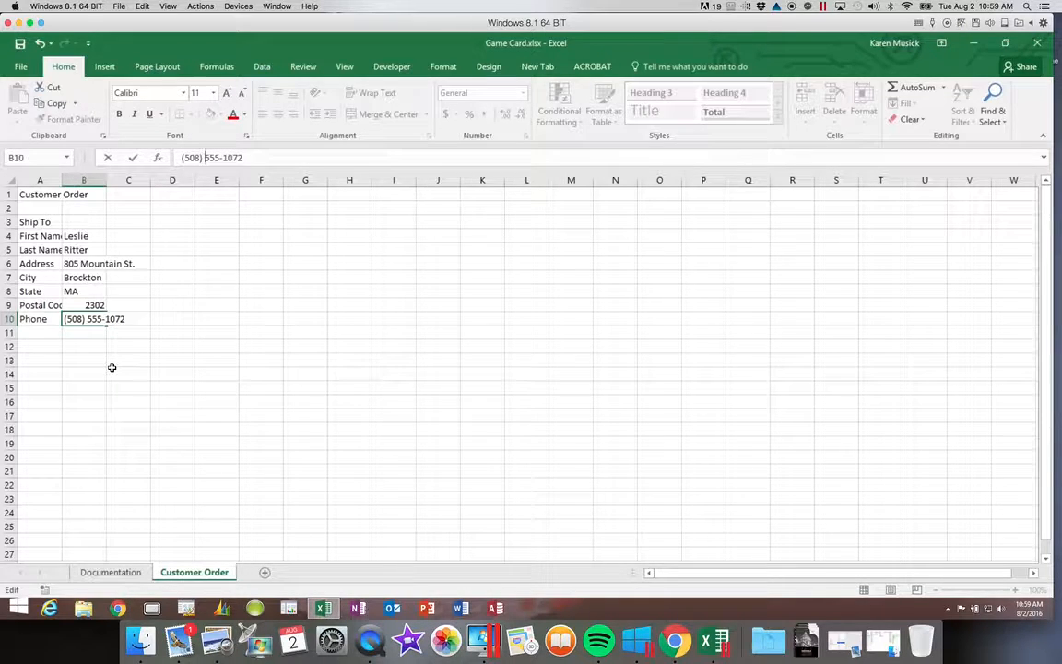
{"action": "key", "text": "Return"}
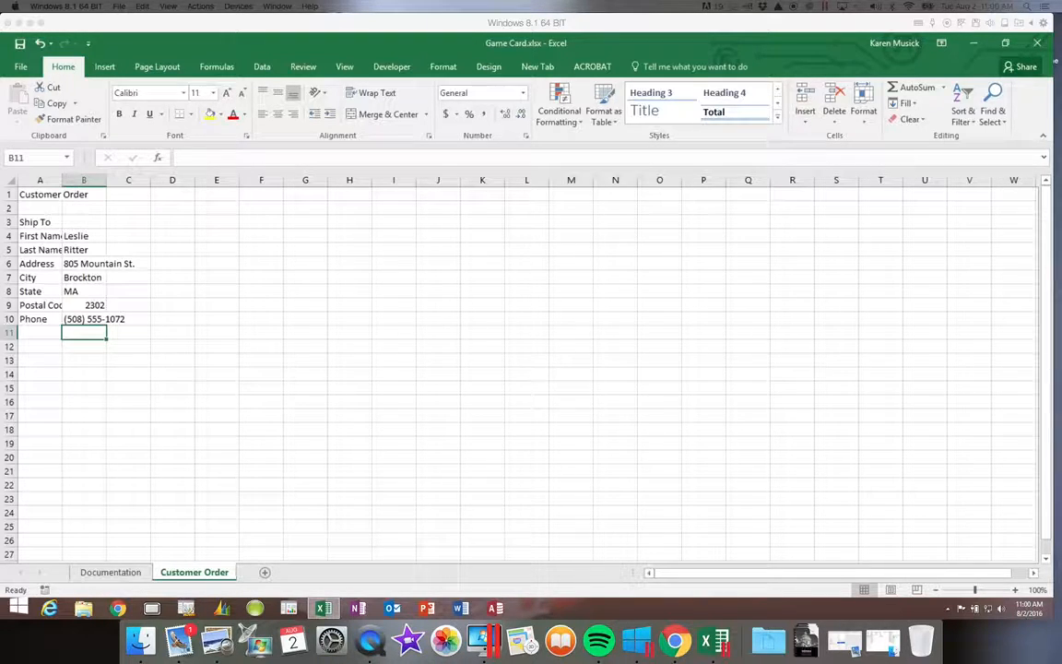
{"action": "left_click", "coordinate": [97, 305]}
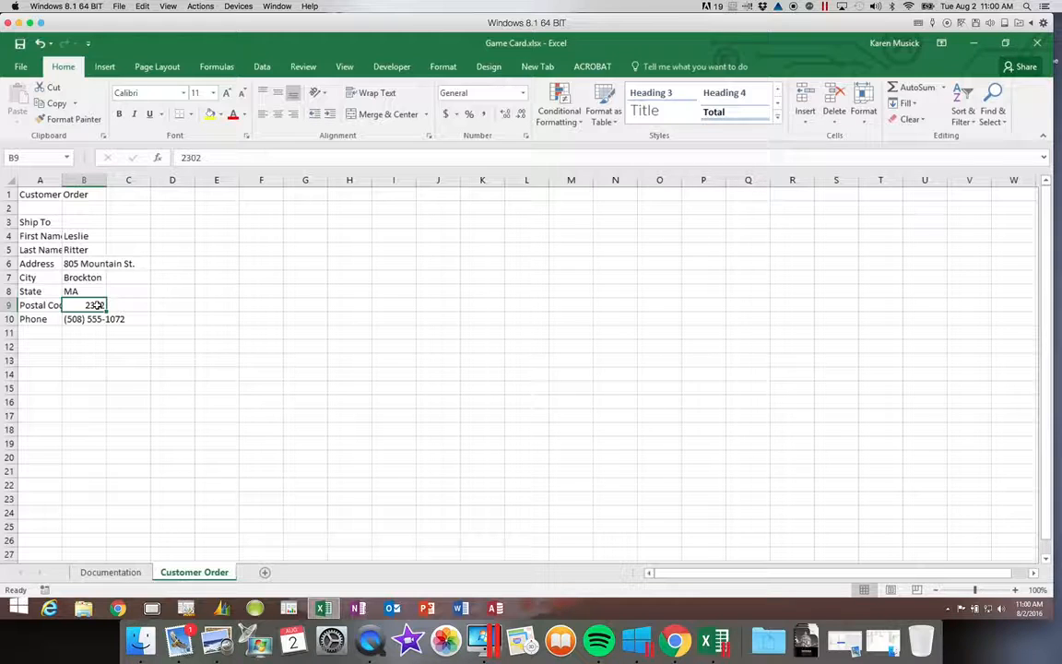
{"action": "left_click", "coordinate": [181, 158]}
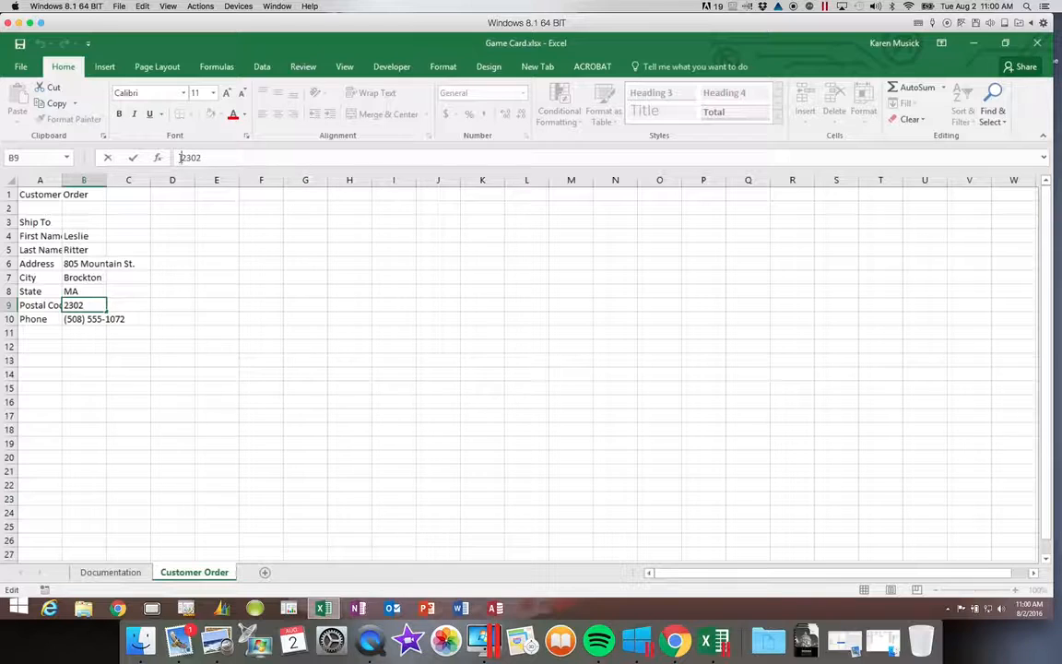
{"action": "type", "text": "'"}
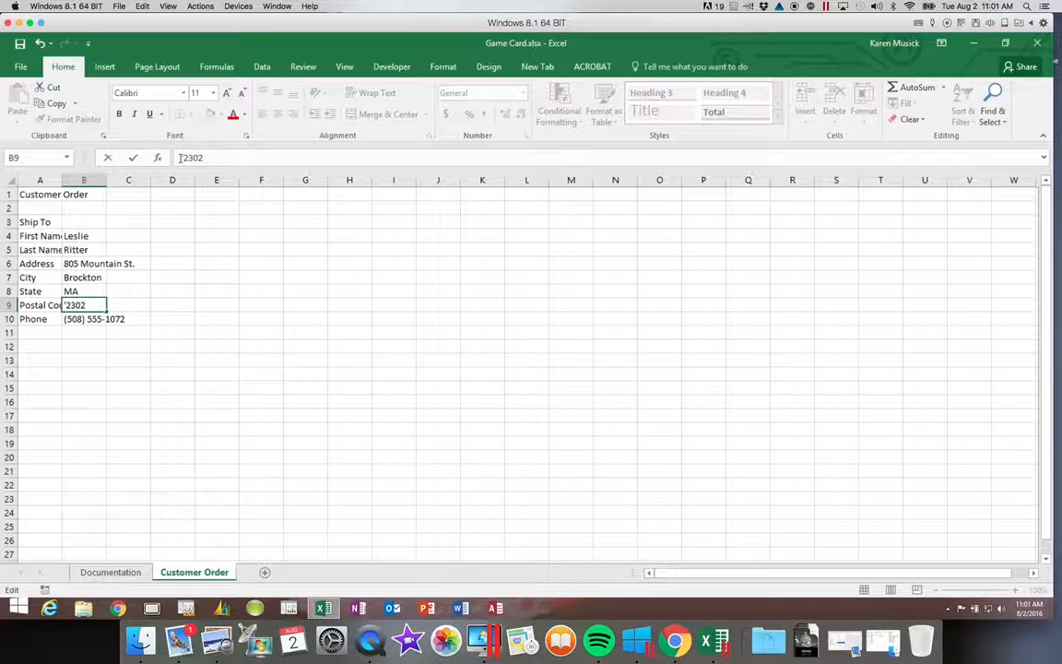
{"action": "type", "text": "0"}
{"action": "key", "text": "Return"}
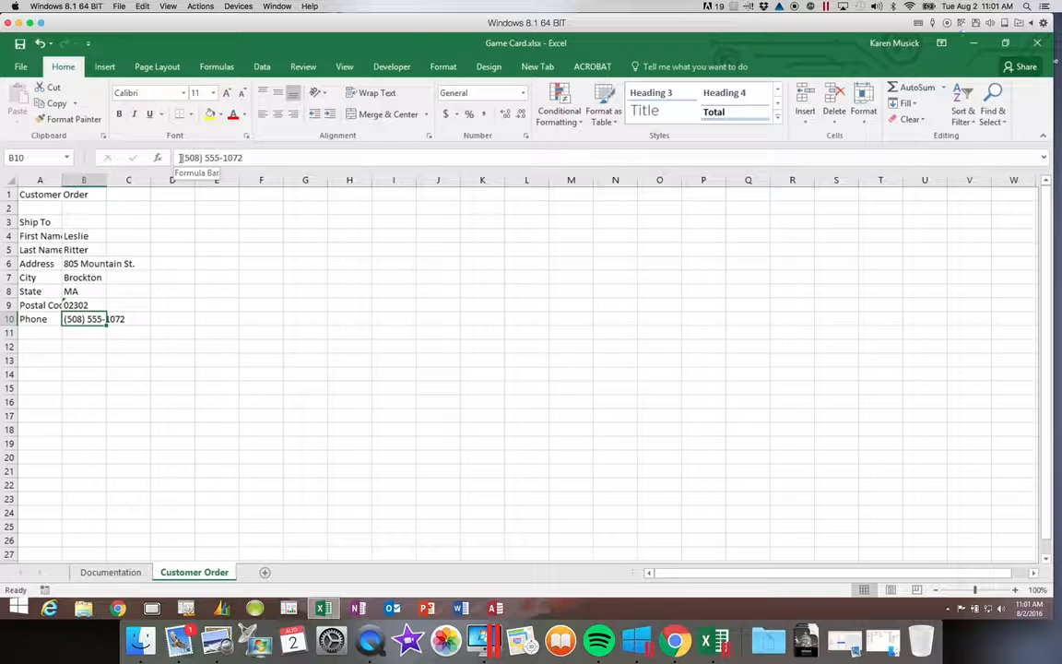
{"action": "key", "text": "Up"}
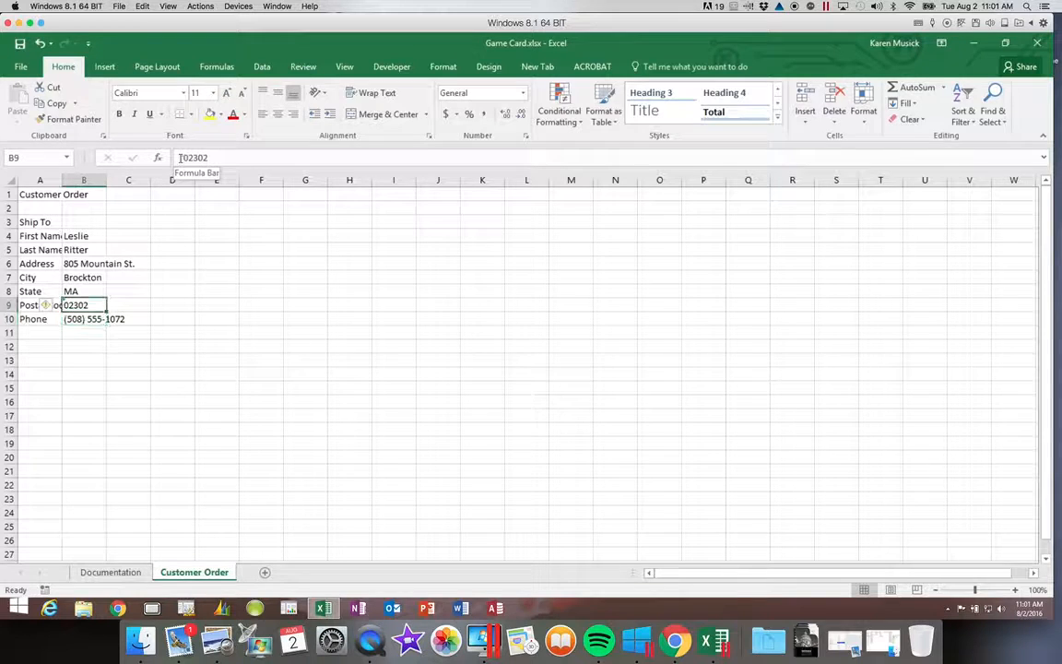
{"action": "left_click", "coordinate": [181, 157]}
{"action": "type", "text": "'"}
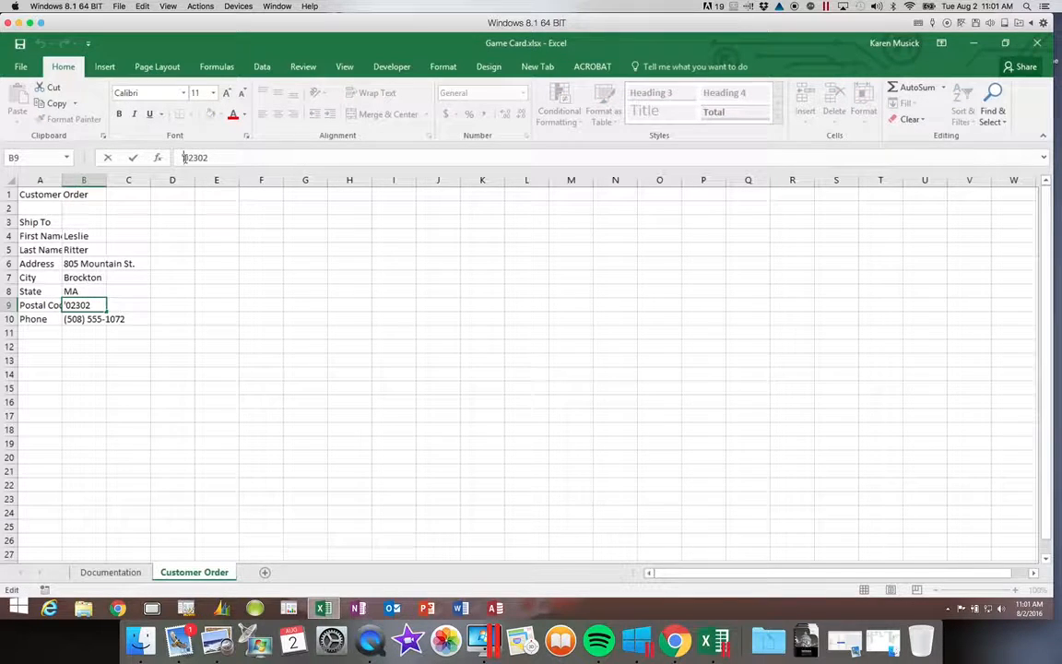
{"action": "key", "text": "BackSpace"}
{"action": "key", "text": "Return"}
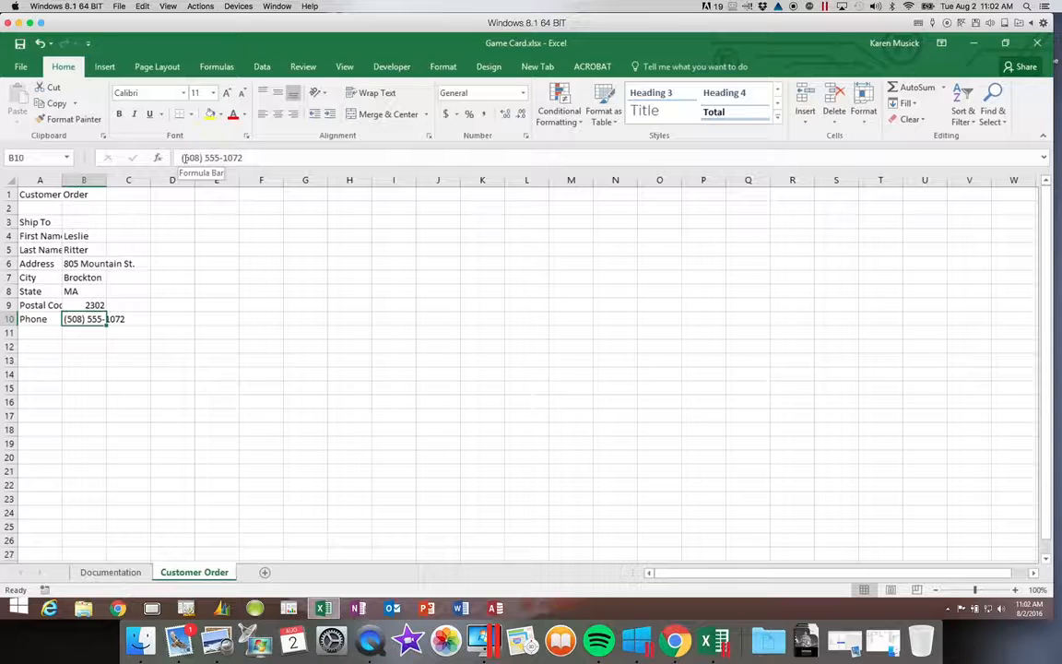
Prefix the B9 postal code with '0 so its leading zero is kept as text.
{"action": "key", "text": "Up"}
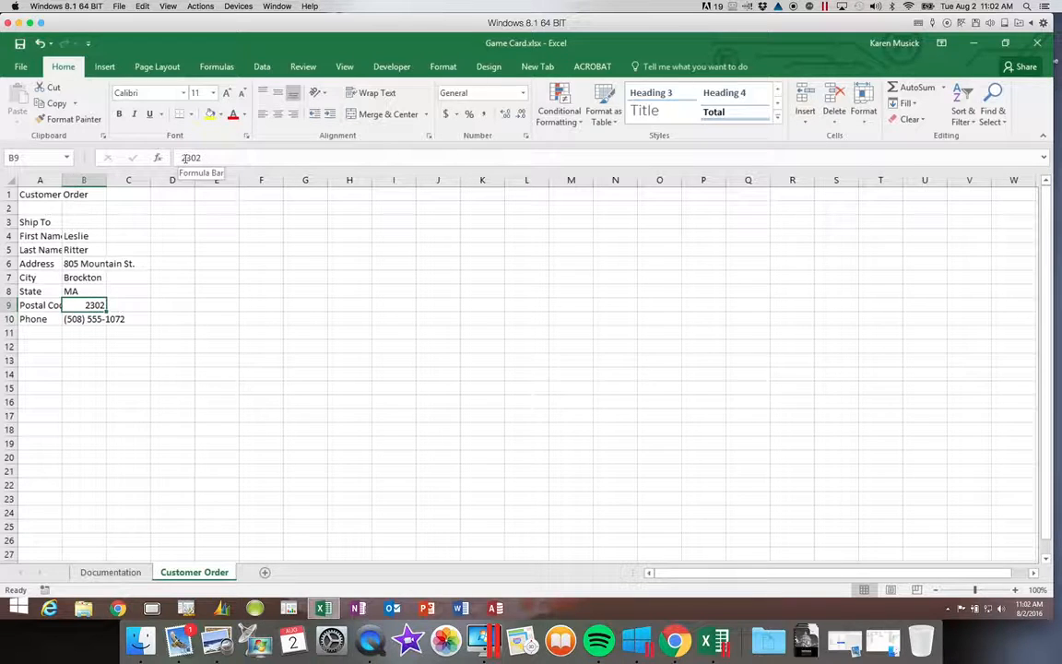
{"action": "left_click", "coordinate": [182, 157]}
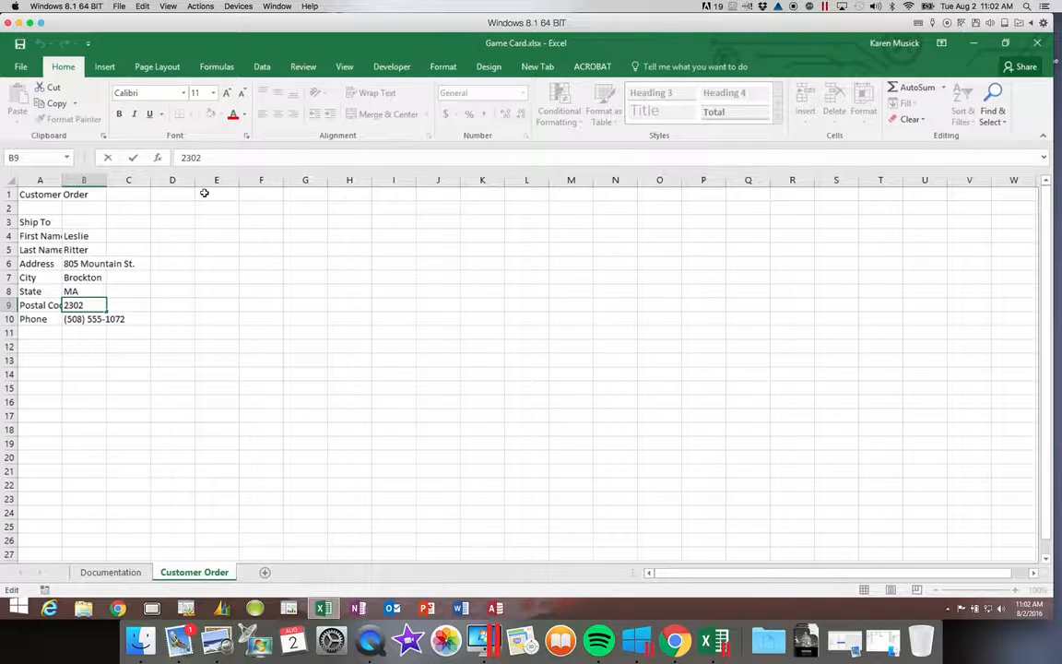
{"action": "type", "text": "'0"}
{"action": "key", "text": "Return"}
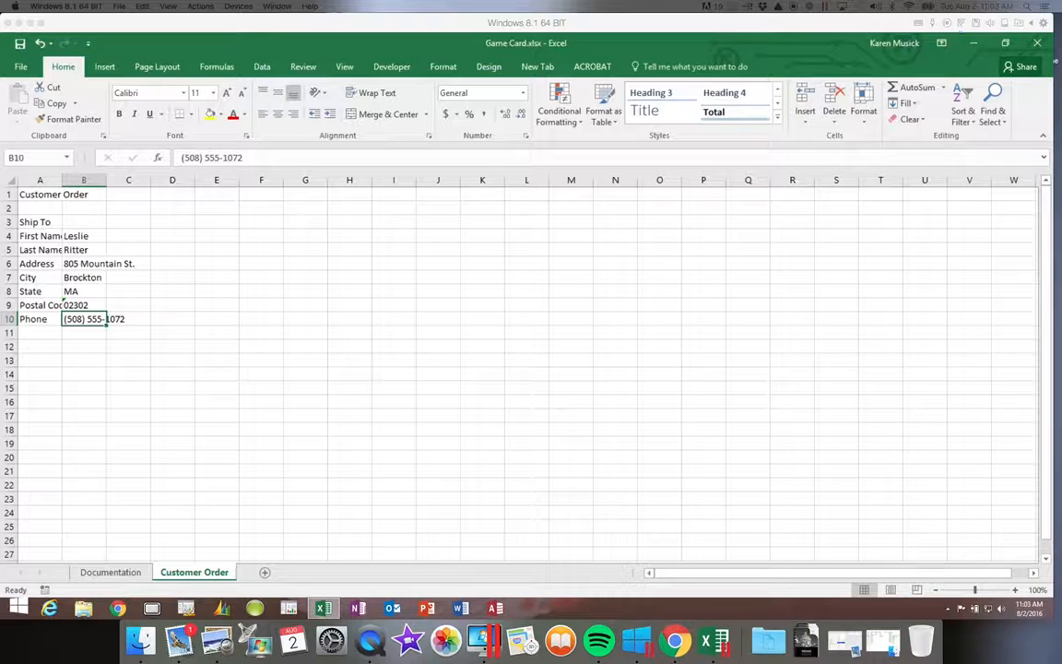
{"action": "left_click", "coordinate": [104, 573]}
Enter 08/02/2016 as the Documentation sheet's Date in B4, then go back to Customer Order.
{"action": "left_click", "coordinate": [93, 236]}
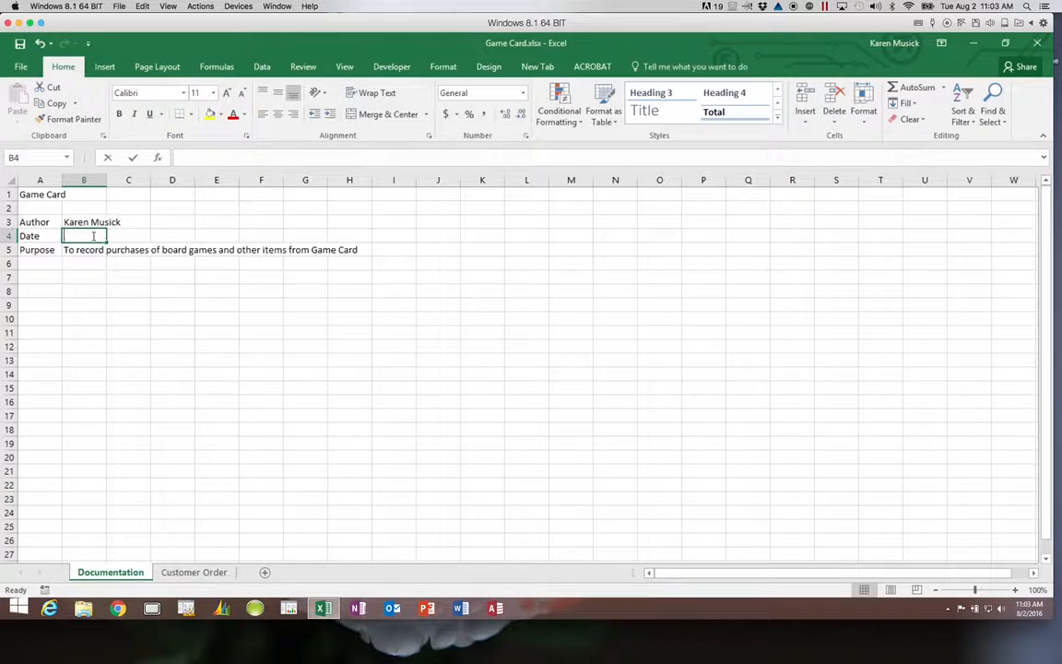
{"action": "type", "text": "08/"}
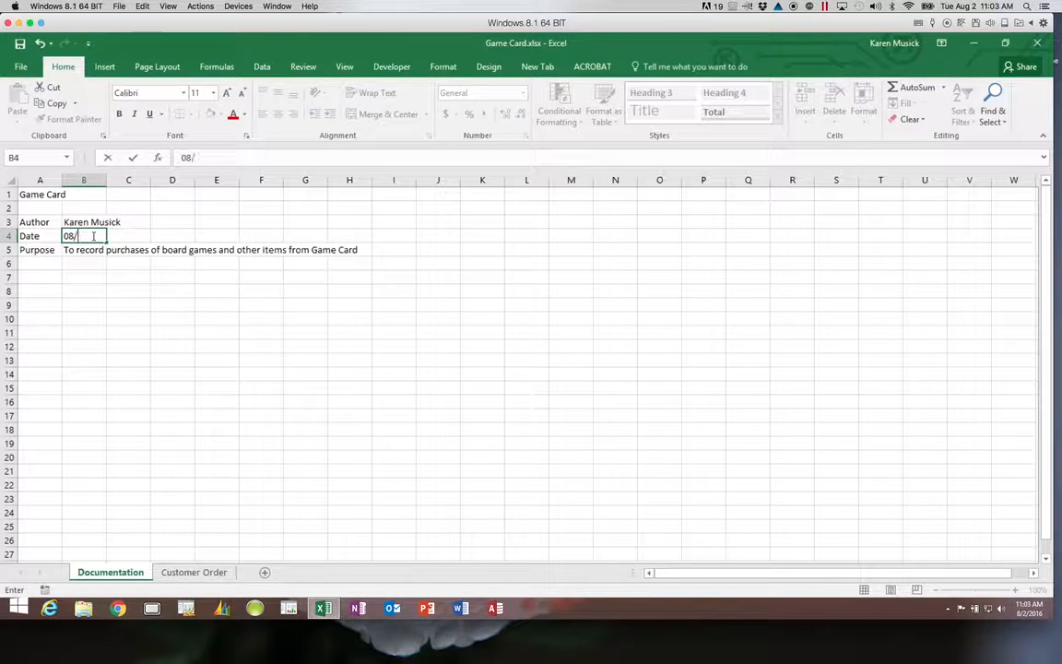
{"action": "type", "text": "02/2016"}
{"action": "key", "text": "Return"}
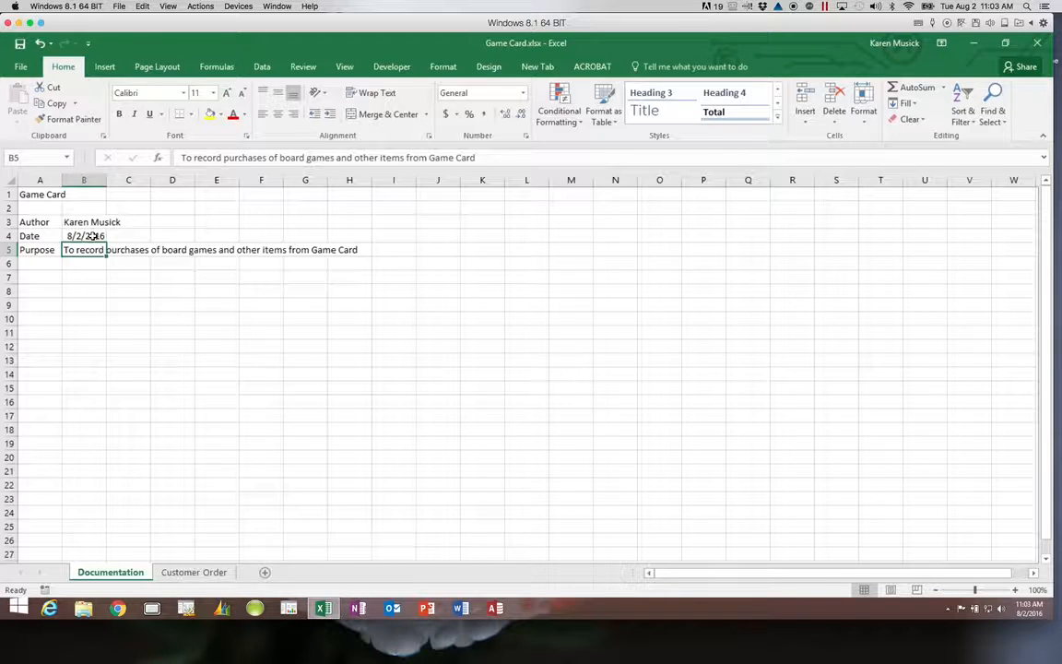
{"action": "left_click", "coordinate": [93, 236]}
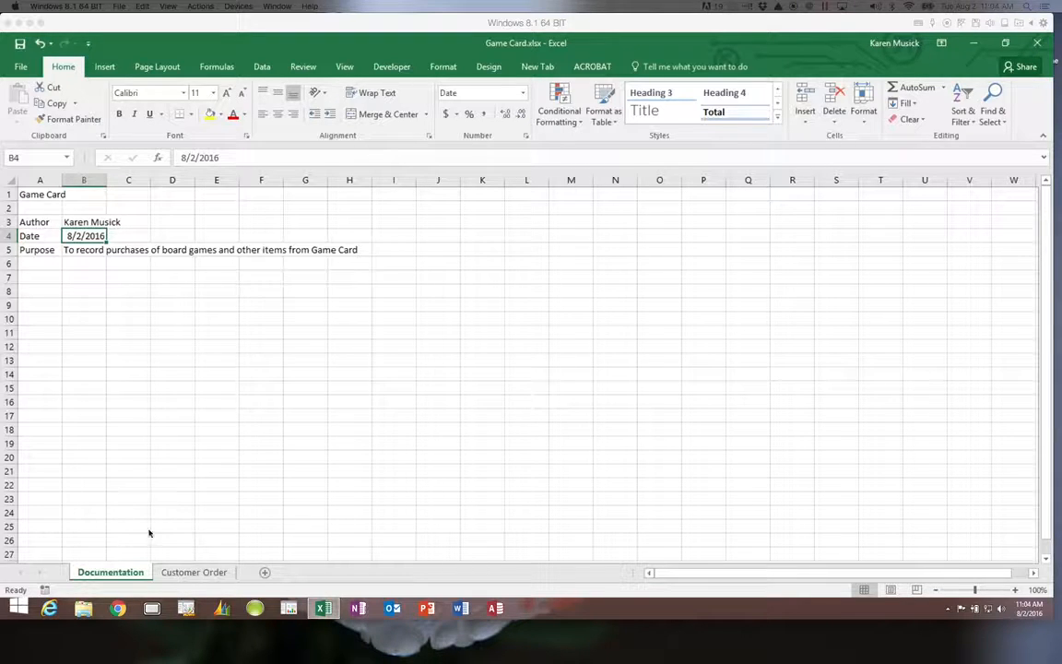
{"action": "left_click", "coordinate": [189, 573]}
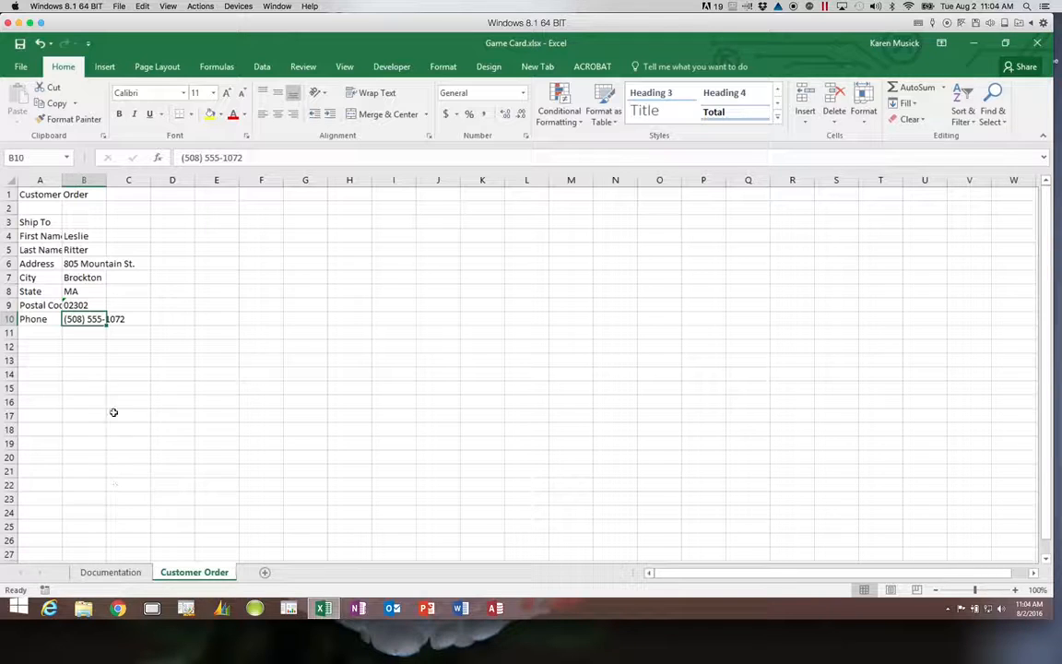
Enter the headers Stock ID, Category, Manufacturer and Title across A12:D12.
{"action": "left_click", "coordinate": [55, 348]}
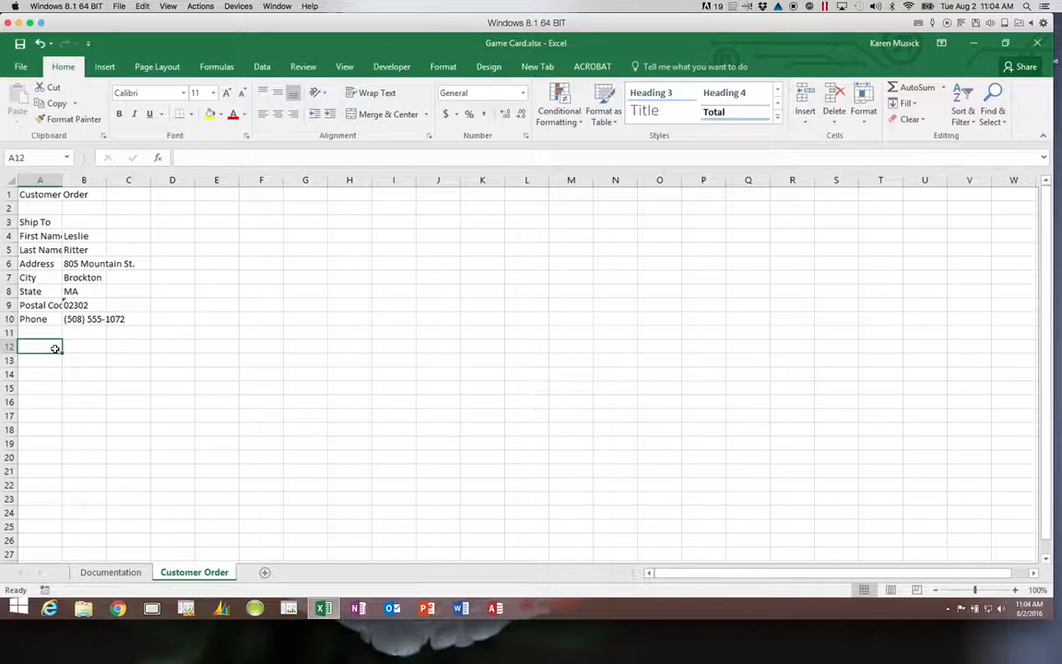
{"action": "type", "text": "Stock"}
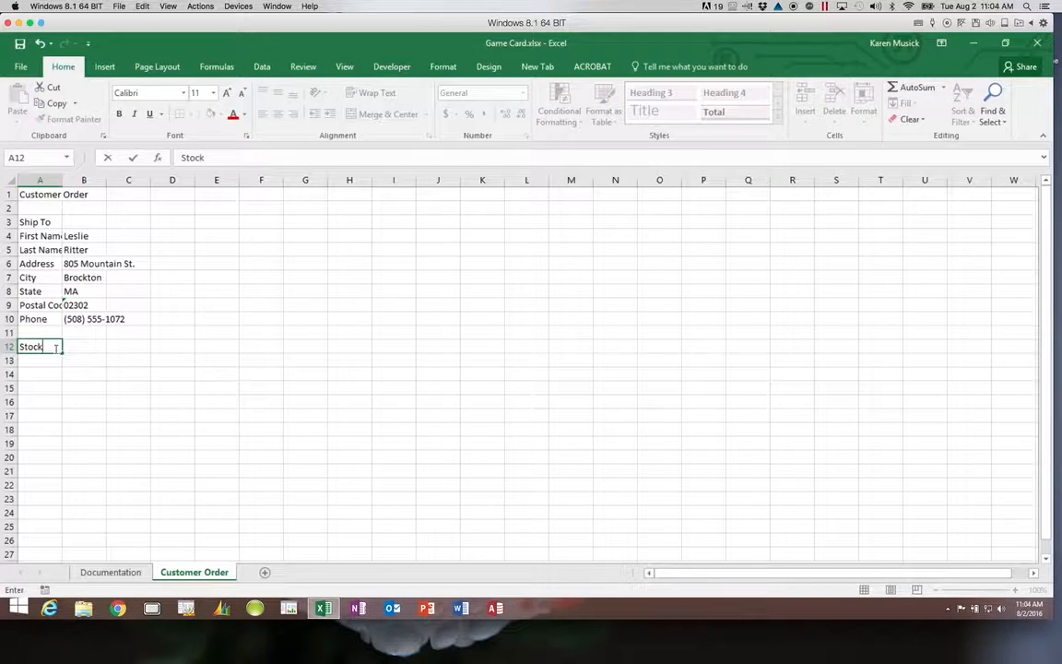
{"action": "type", "text": " ID"}
{"action": "key", "text": "Tab"}
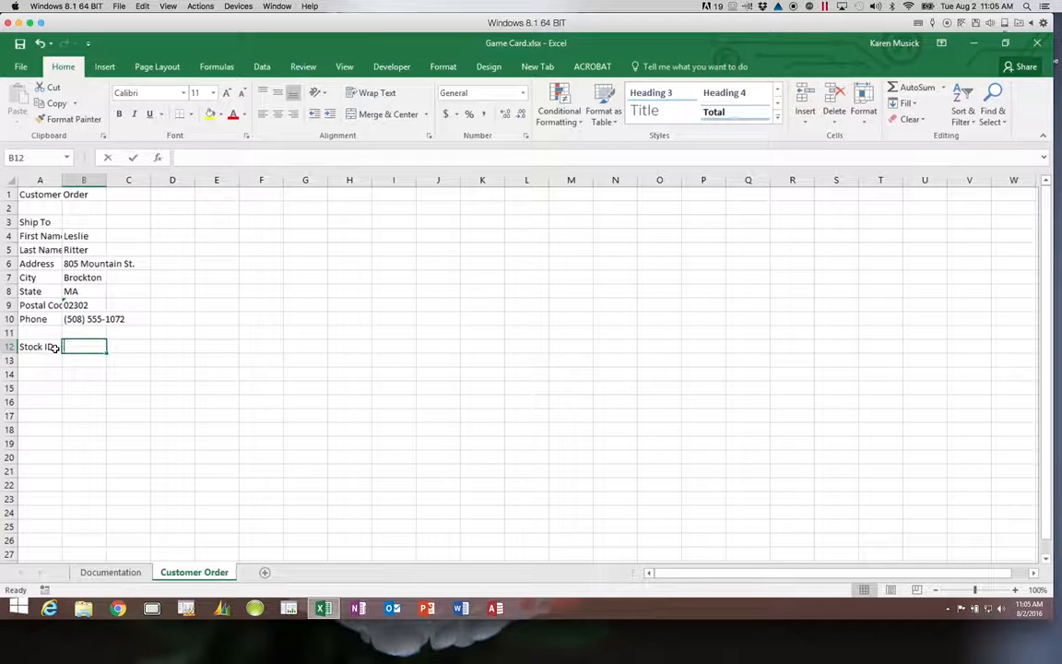
{"action": "type", "text": "Category"}
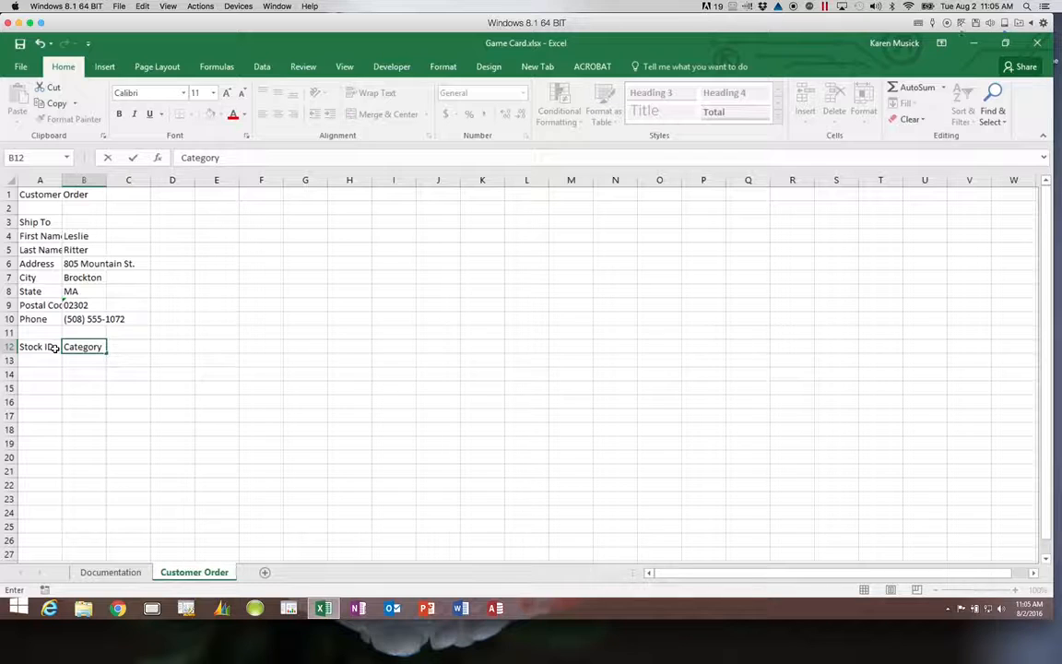
{"action": "key", "text": "Tab"}
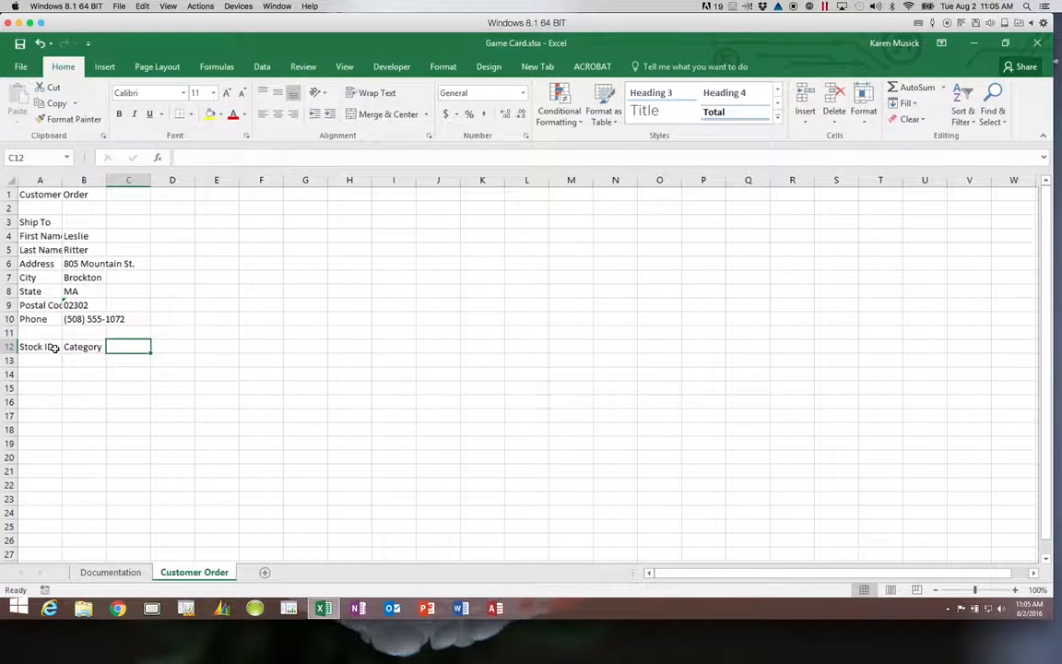
{"action": "type", "text": "Manufacturer"}
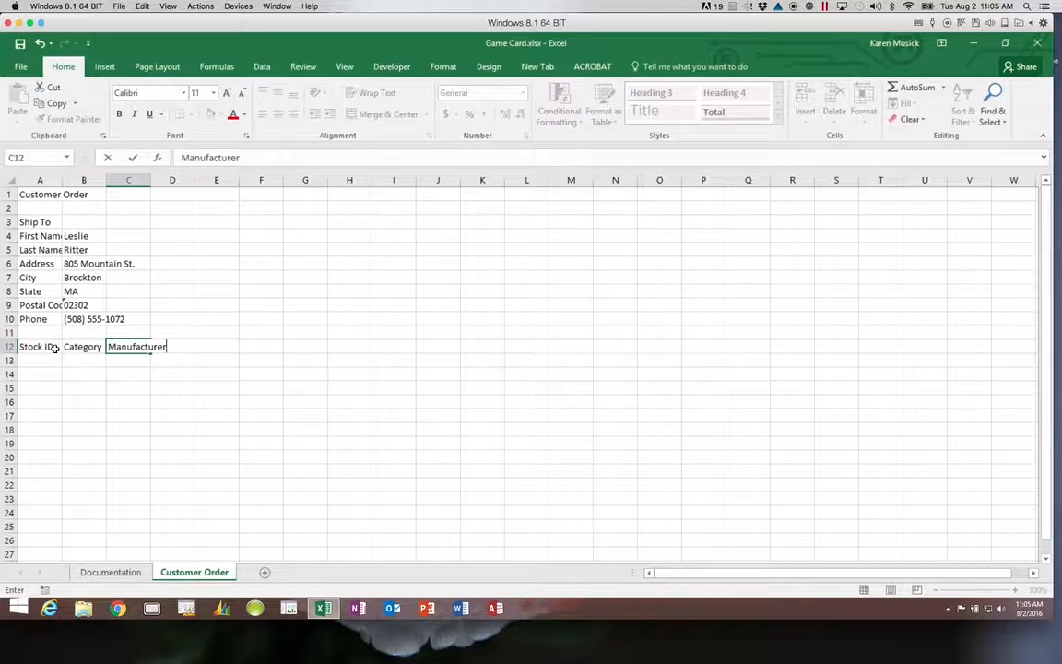
{"action": "key", "text": "Tab"}
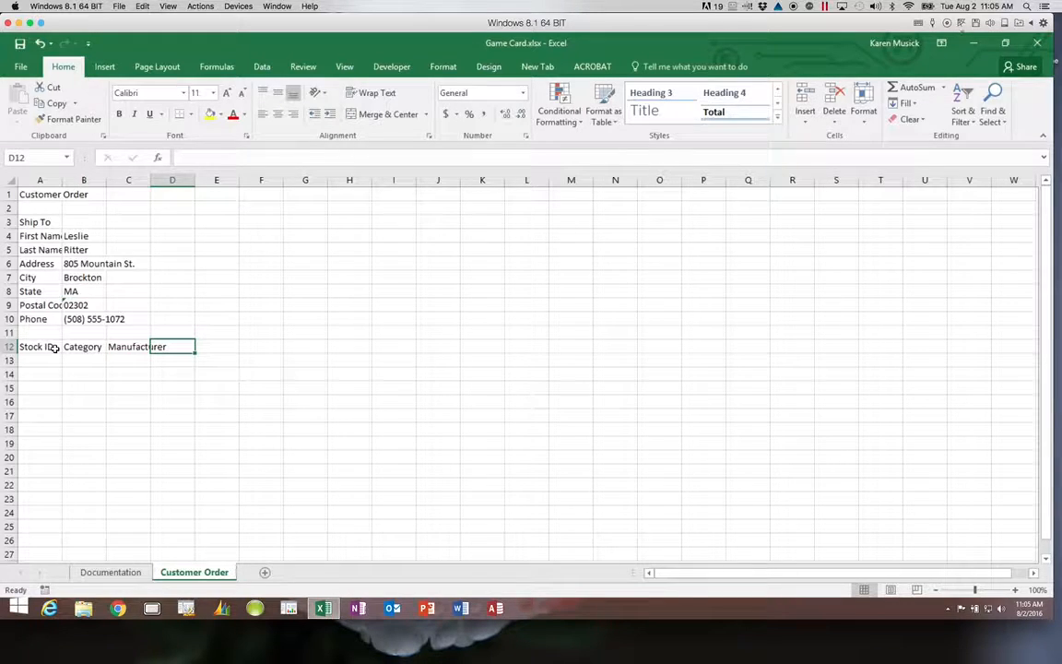
{"action": "type", "text": "Title"}
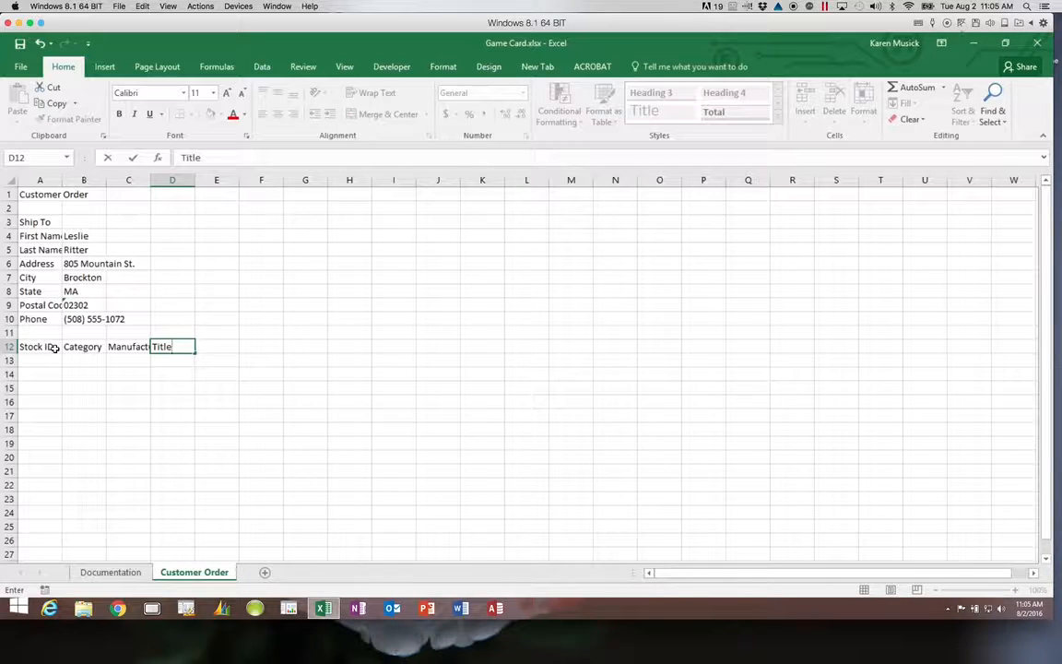
{"action": "key", "text": "ctrl+Return"}
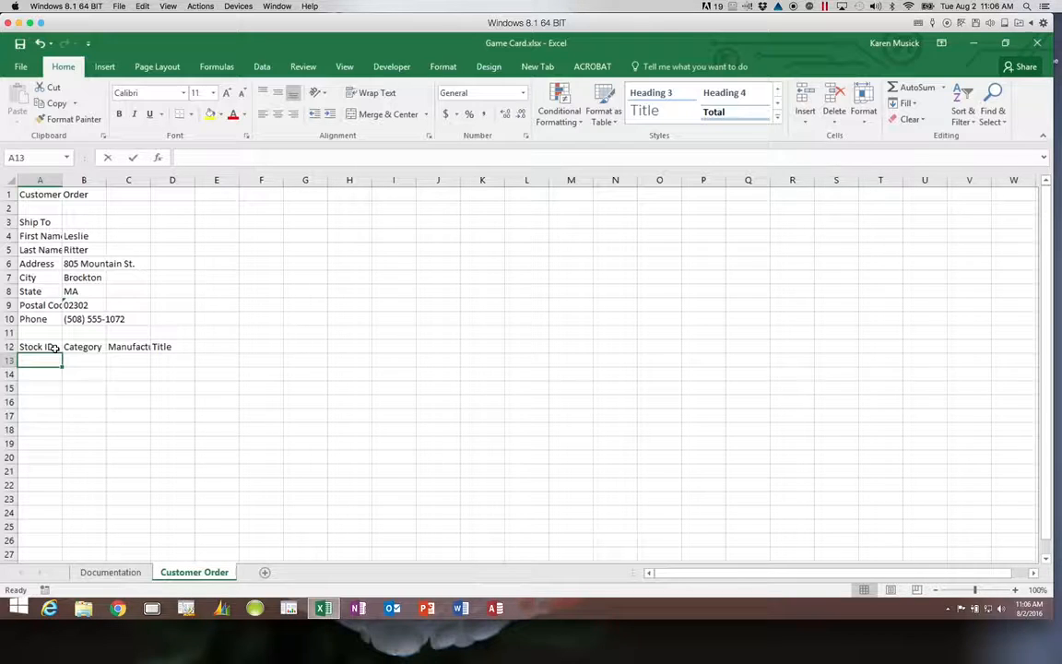
Enter the stock ID SG71 in cell A13.
{"action": "type", "text": "SG71"}
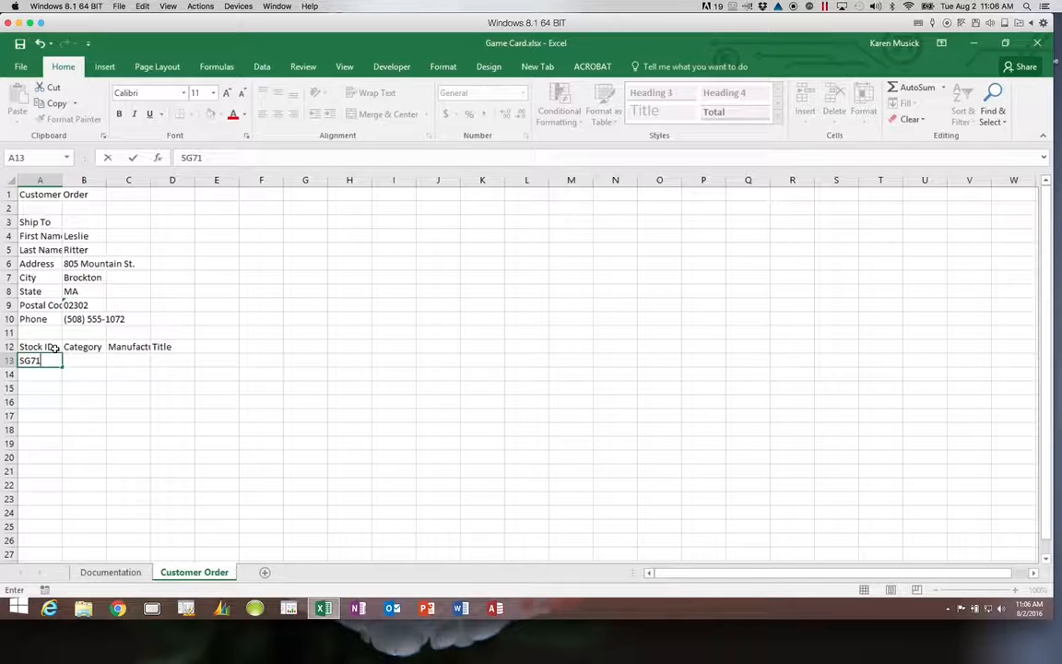
Complete row 13 with Strategy Game, Drebeck Brothers and 'Kings and Jacks: A Medieval Game of Deception'.
{"action": "key", "text": "Tab"}
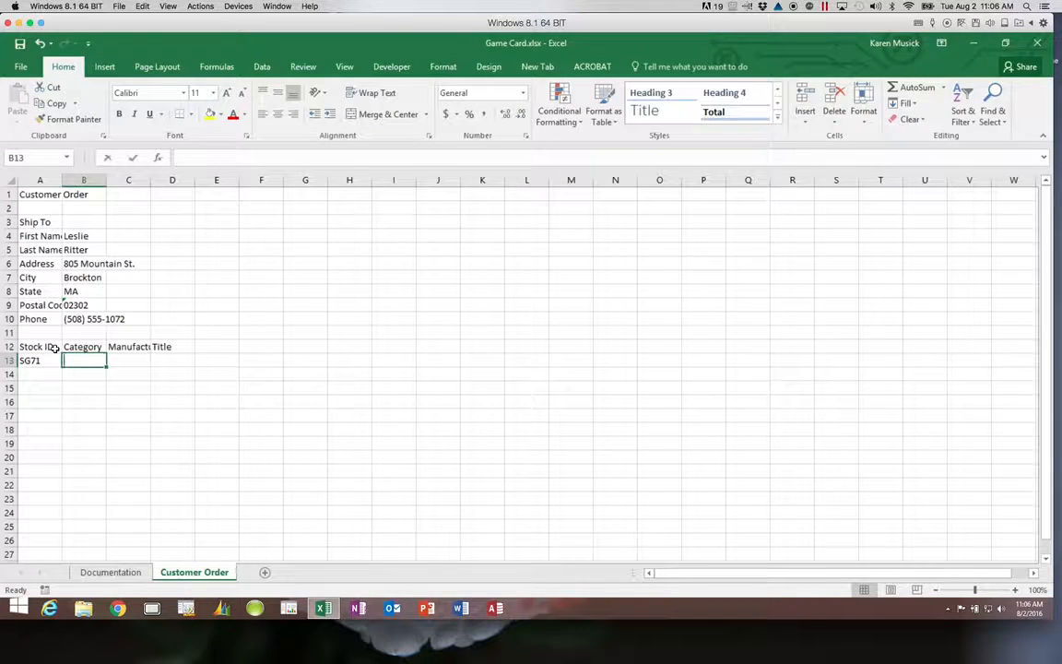
{"action": "type", "text": "Strat"}
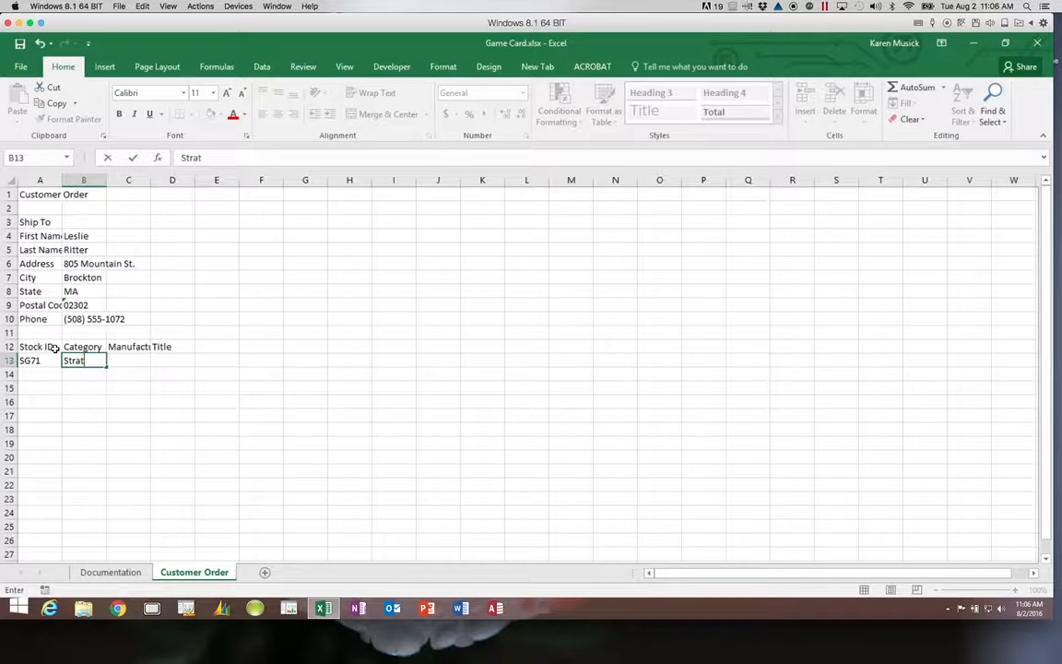
{"action": "type", "text": "egy Game"}
{"action": "key", "text": "Tab"}
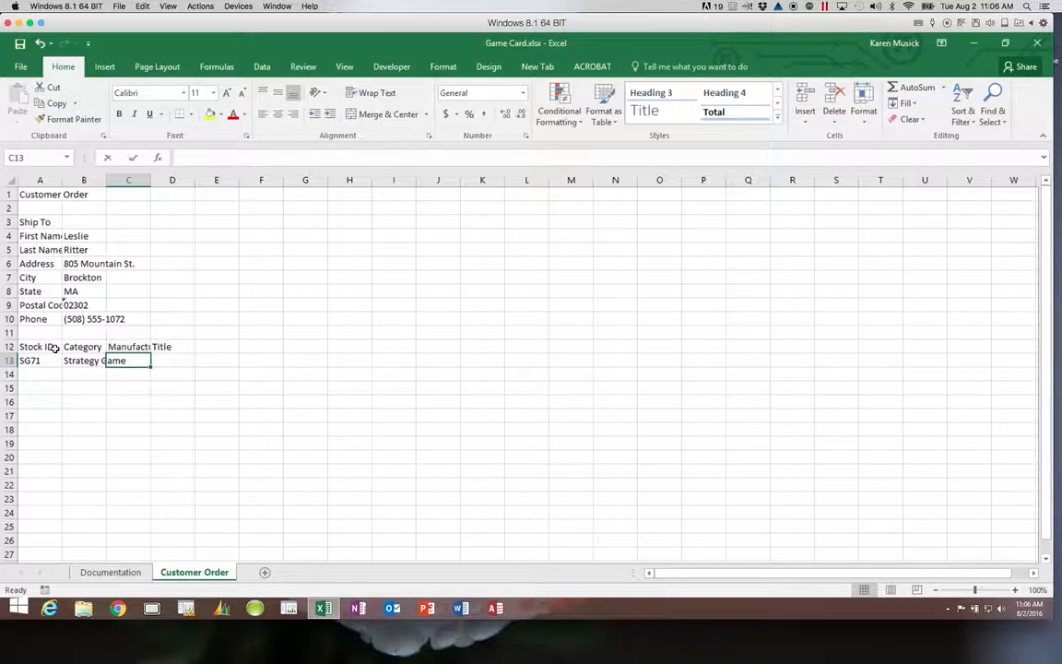
{"action": "type", "text": "Drebe"}
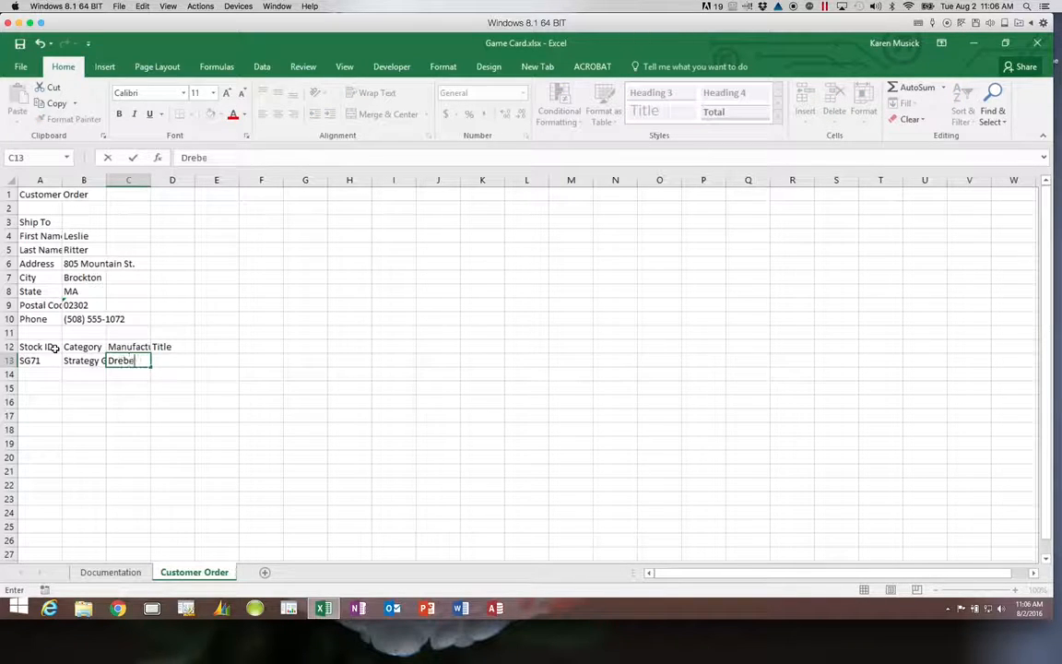
{"action": "type", "text": "ck Brothers"}
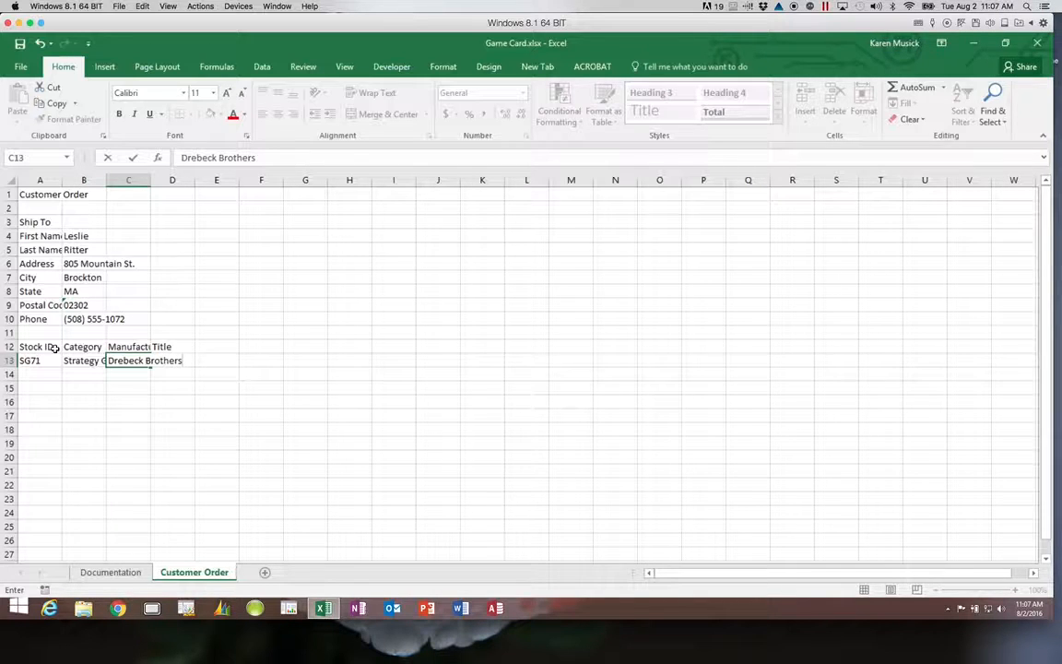
{"action": "key", "text": "Tab"}
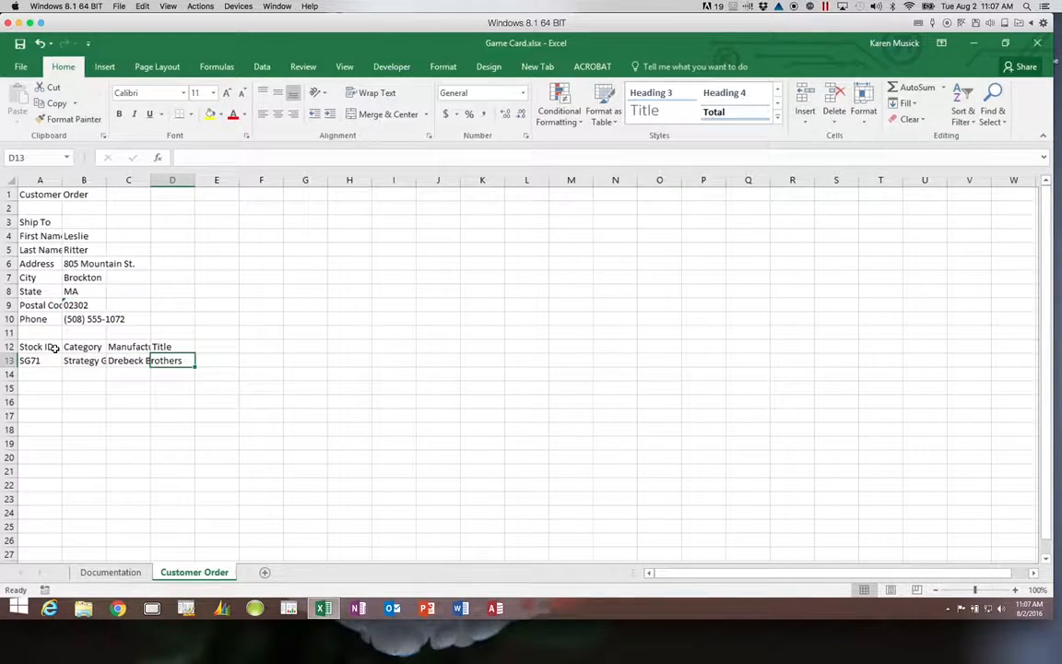
{"action": "type", "text": "Kings"}
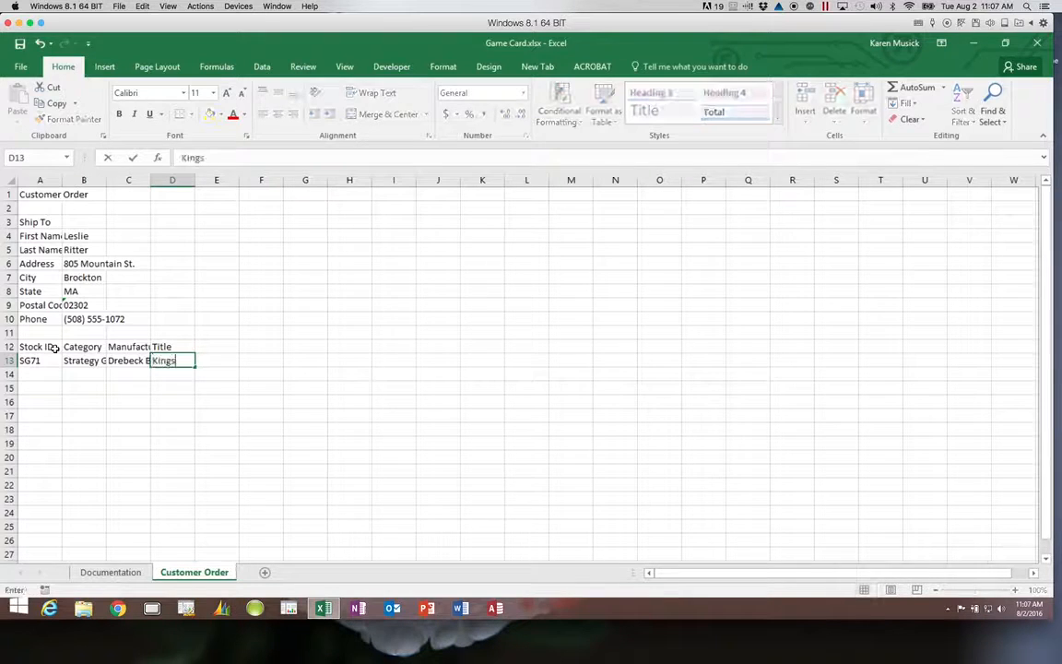
{"action": "type", "text": " and Jacks:"}
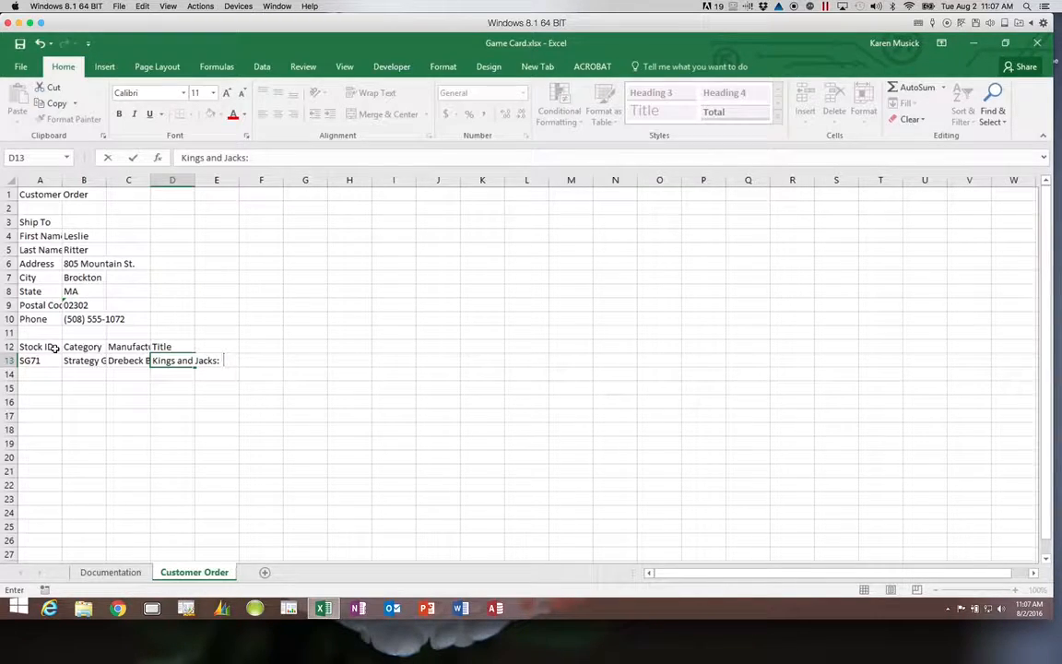
{"action": "type", "text": "  A Medieval G"}
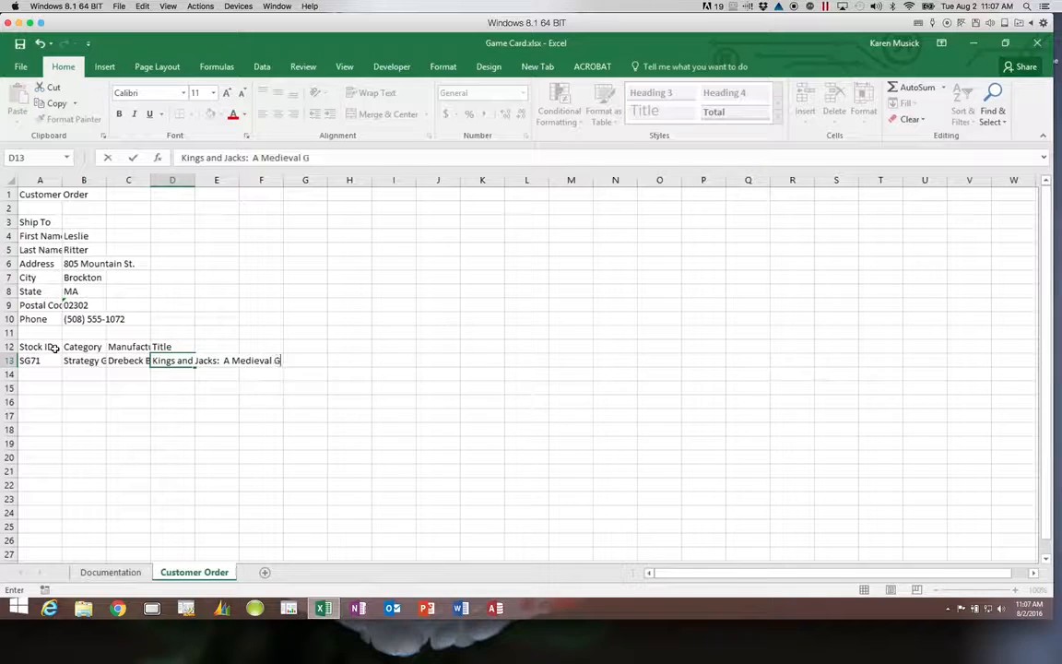
{"action": "type", "text": "ame of Deception"}
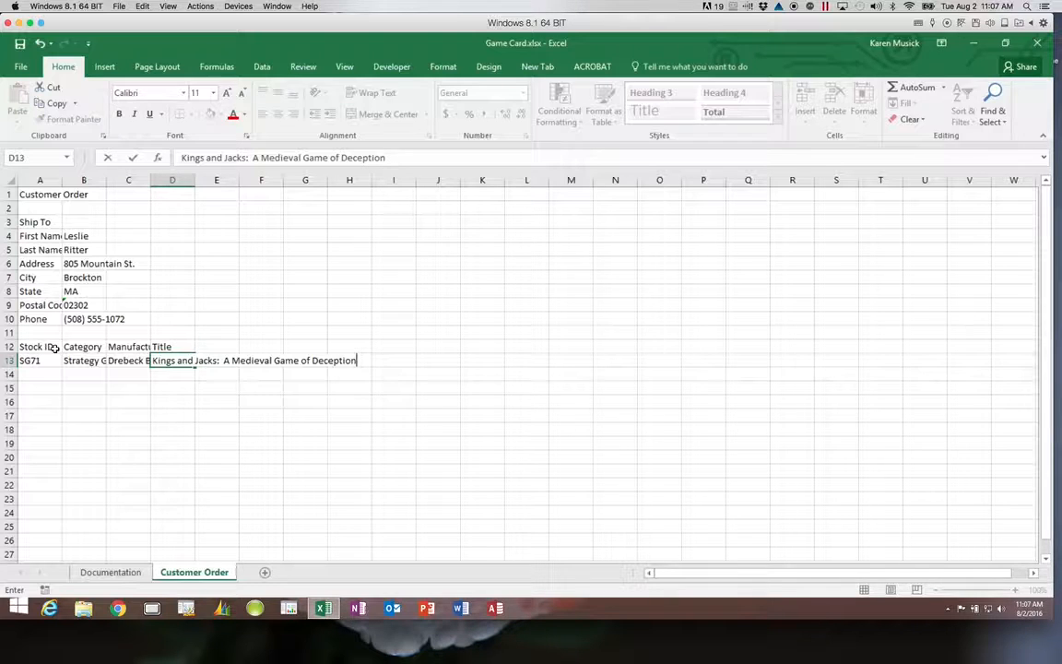
{"action": "key", "text": "Return"}
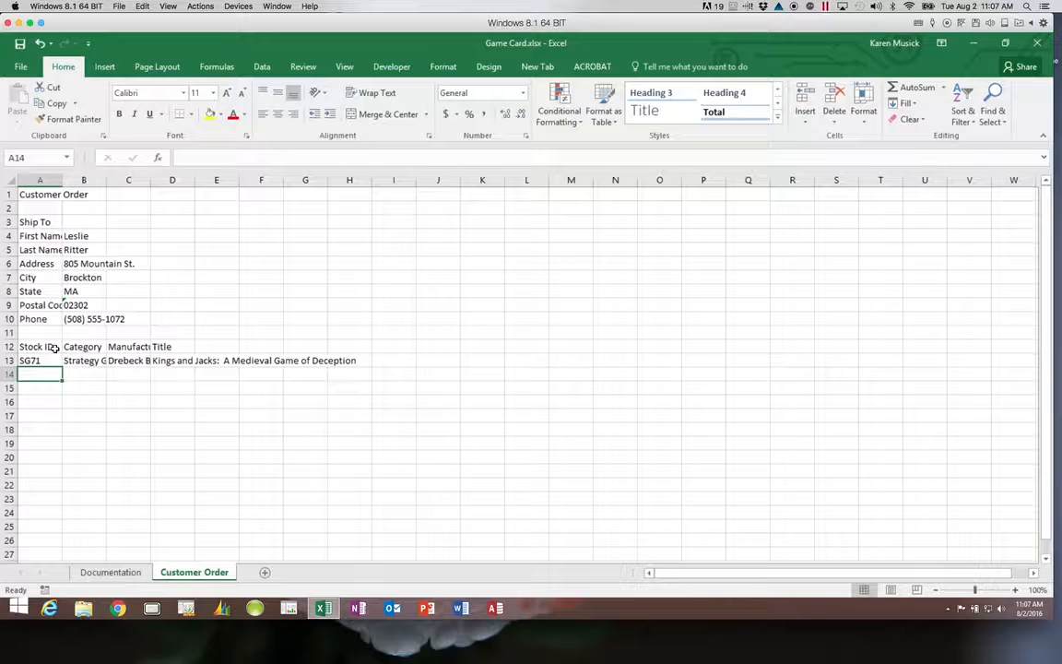
Enter FG14, Family Game, Misty Games and 'Twirple, Tweedle, and Twaddle' in row 14, then type PG05 in A15.
{"action": "type", "text": "F"}
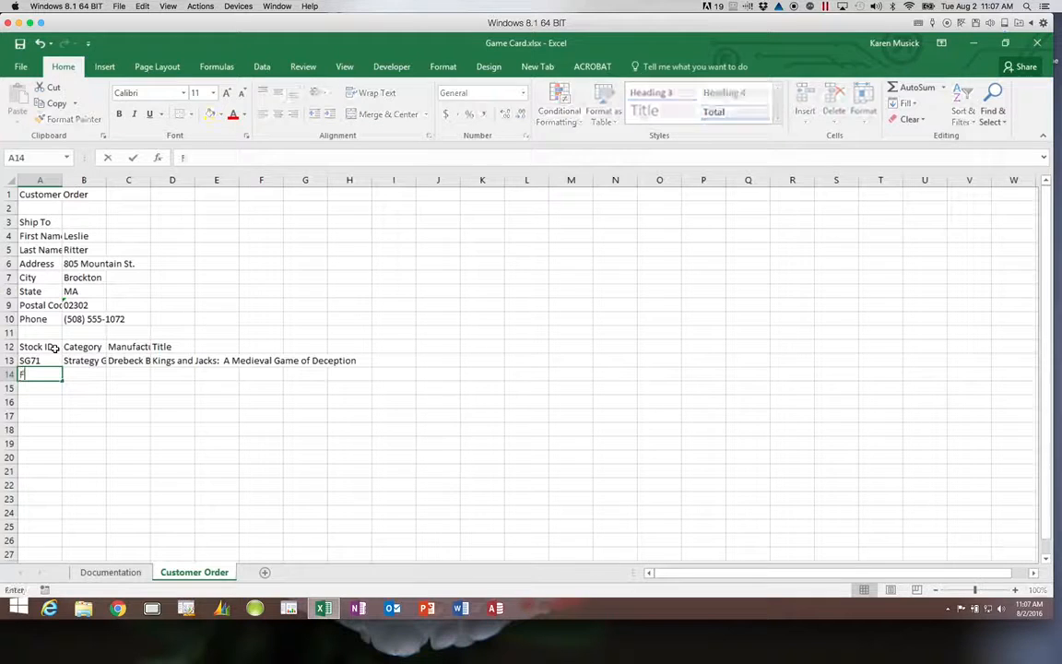
{"action": "type", "text": "G14"}
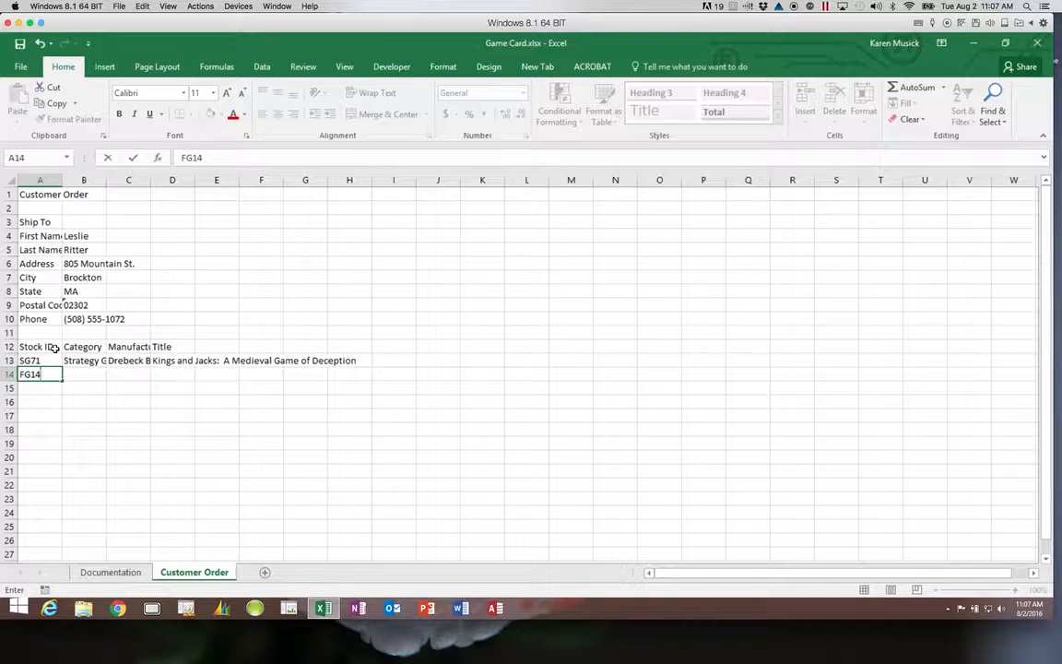
{"action": "key", "text": "Tab"}
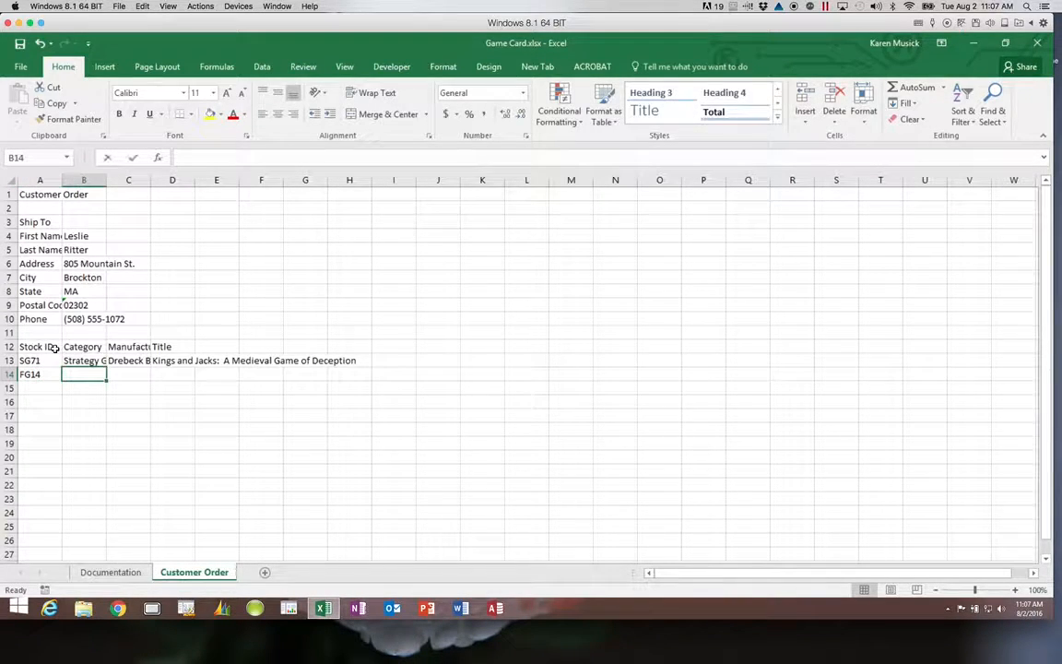
{"action": "type", "text": "Family Game"}
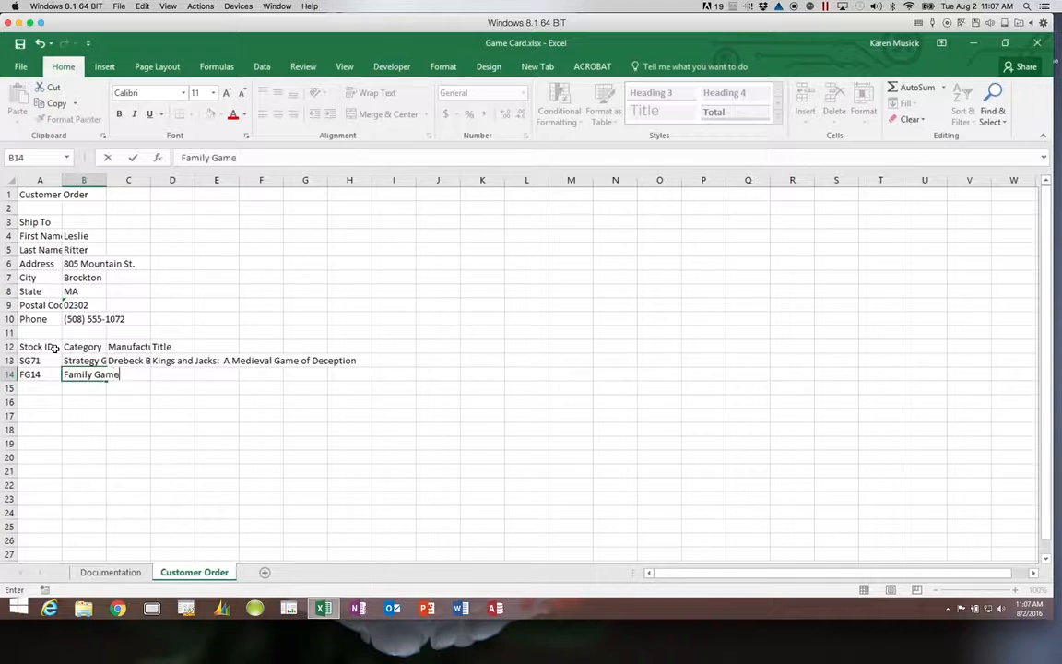
{"action": "key", "text": "Tab"}
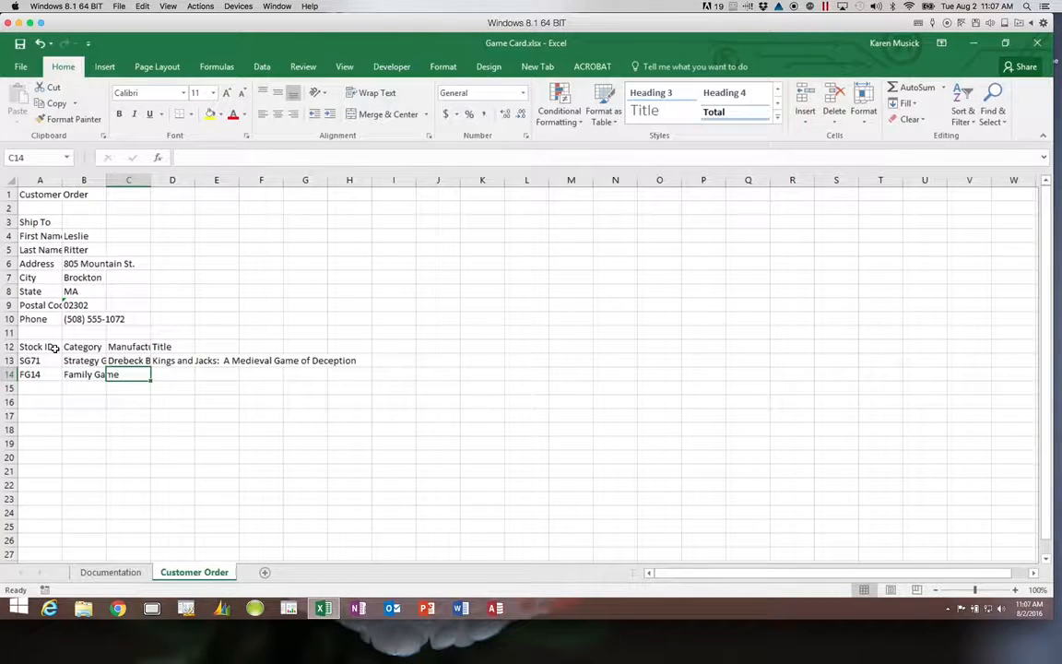
{"action": "type", "text": "Mist"}
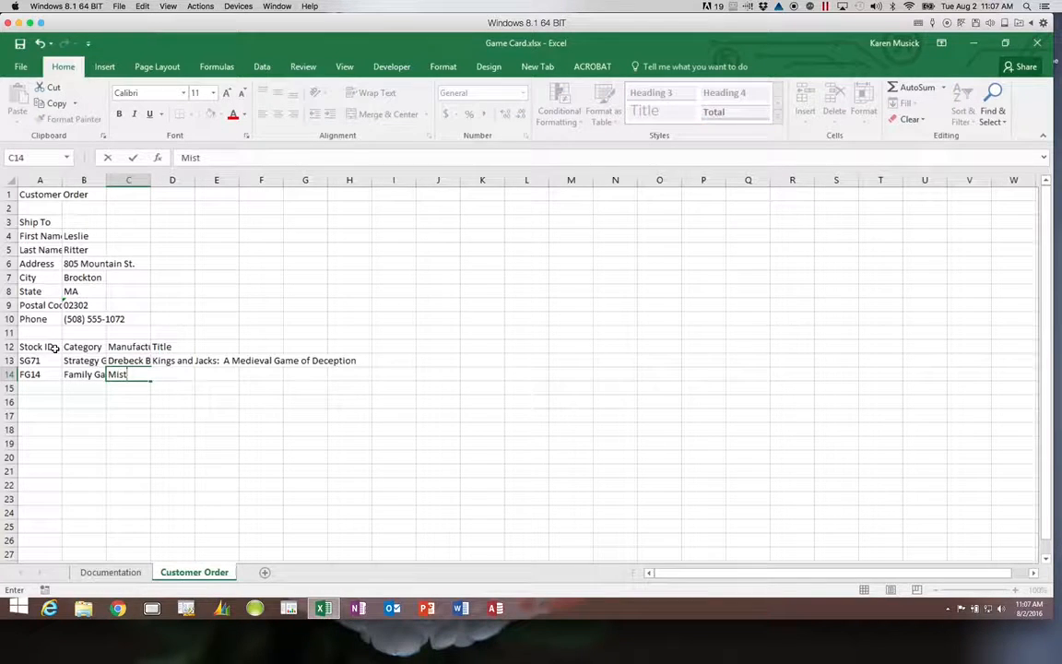
{"action": "type", "text": "y Games"}
{"action": "key", "text": "Tab"}
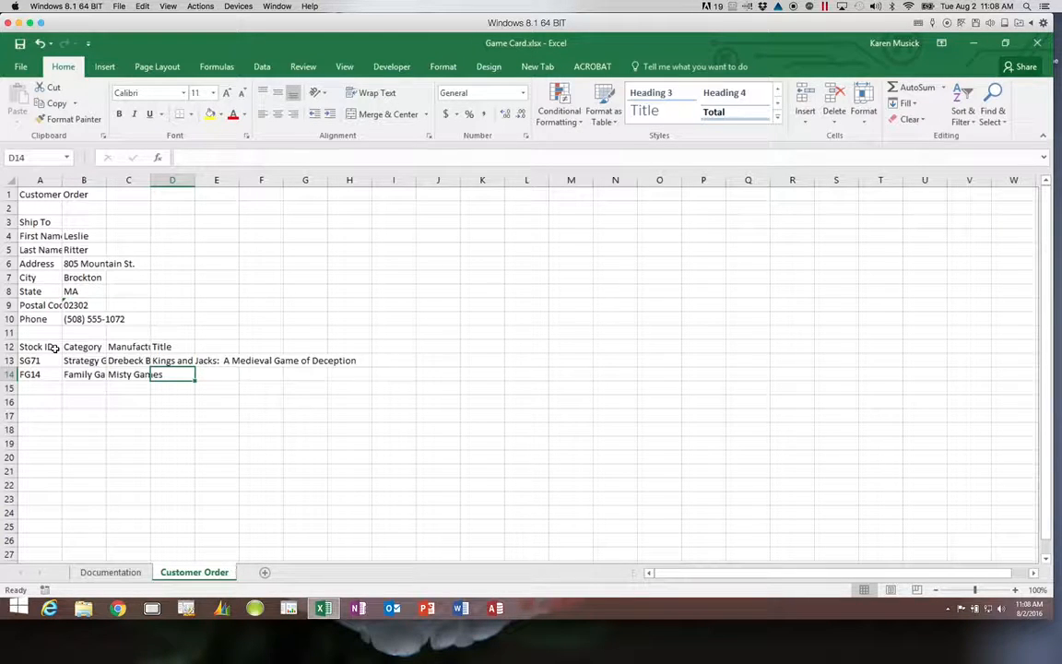
{"action": "type", "text": "Tw"}
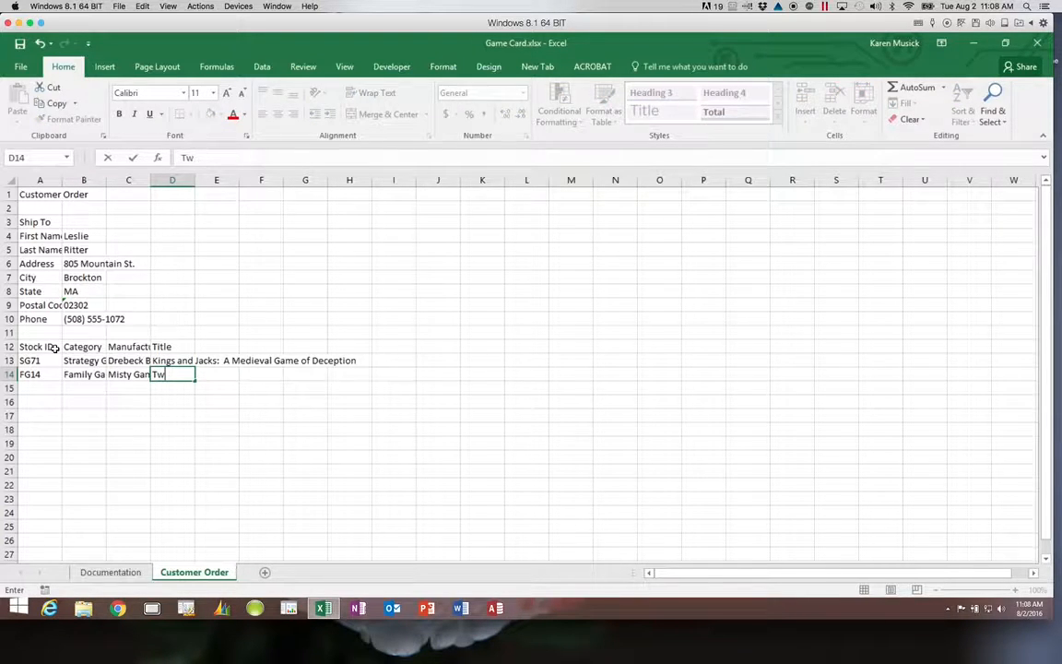
{"action": "type", "text": "irple, Twee"}
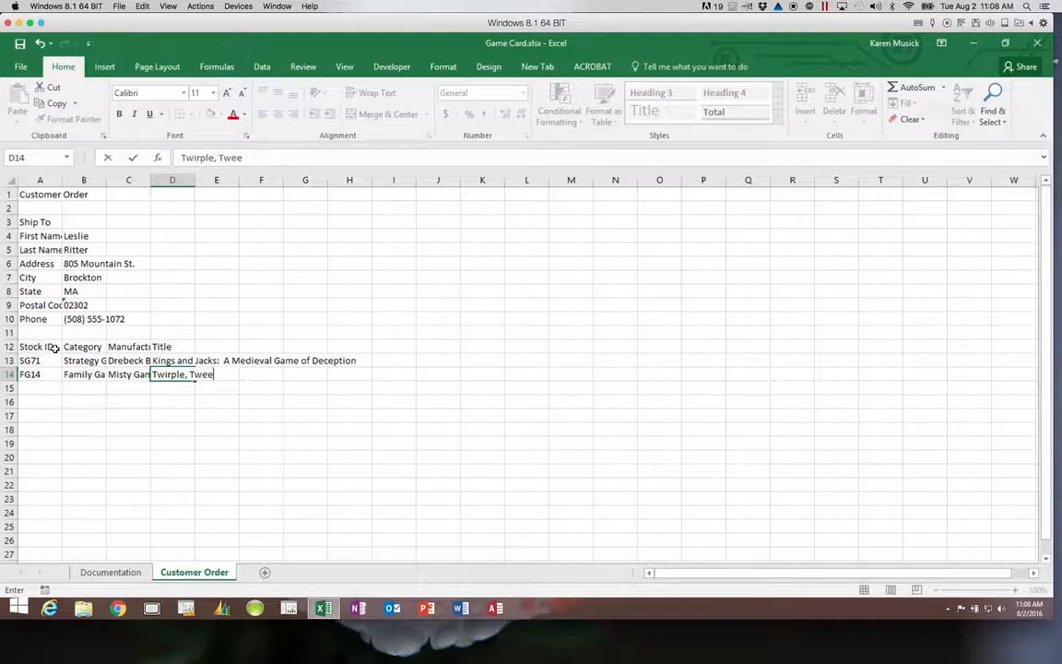
{"action": "type", "text": "dle, and Twa"}
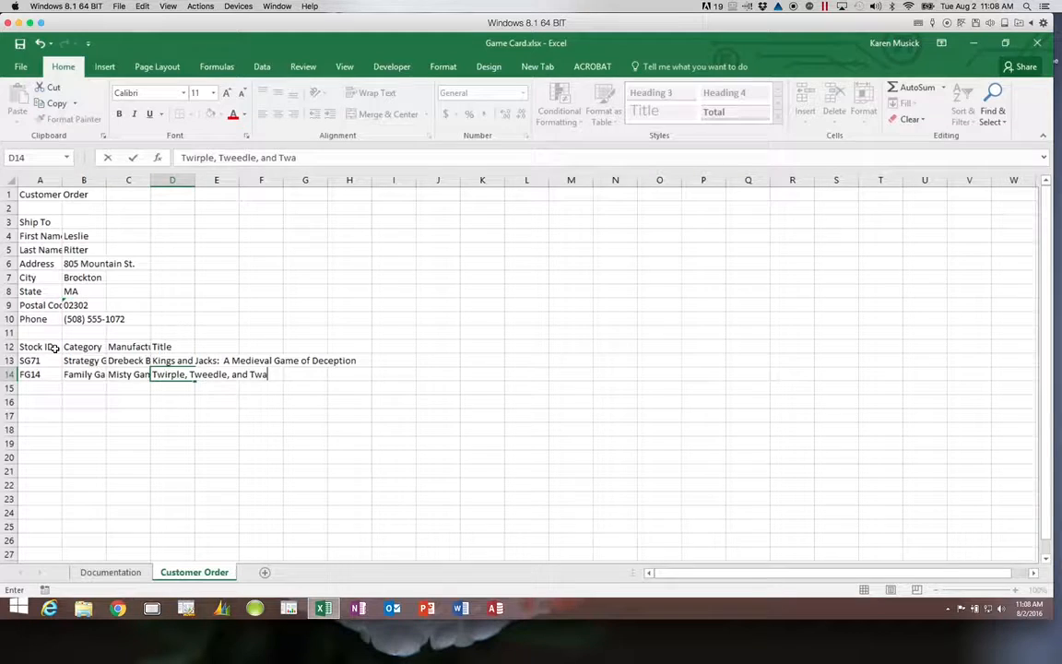
{"action": "type", "text": "ddle"}
{"action": "key", "text": "Return"}
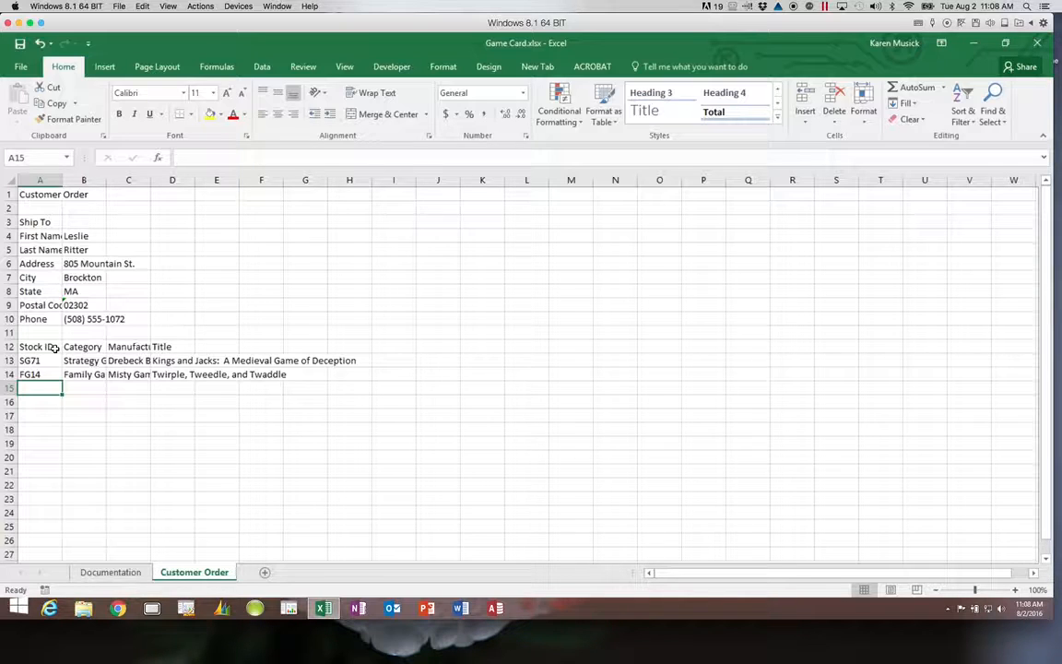
{"action": "type", "text": "PG05"}
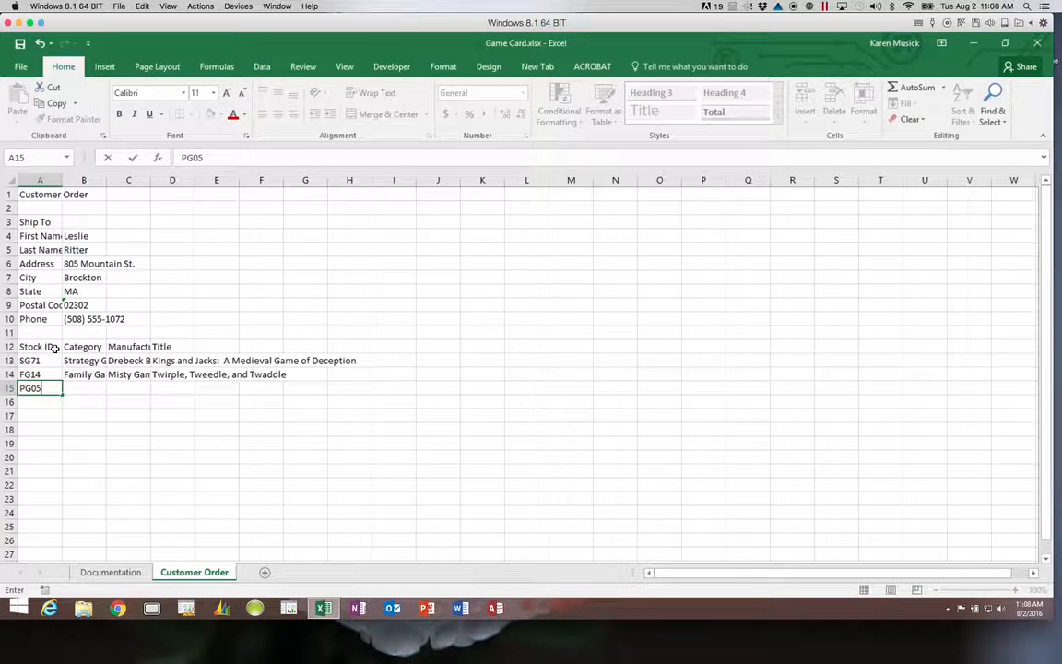
Give PG05 the category Party Game, manufacturer Parlor Vision and title 'Trivia Connection', then type SU38 in A16.
{"action": "key", "text": "Tab"}
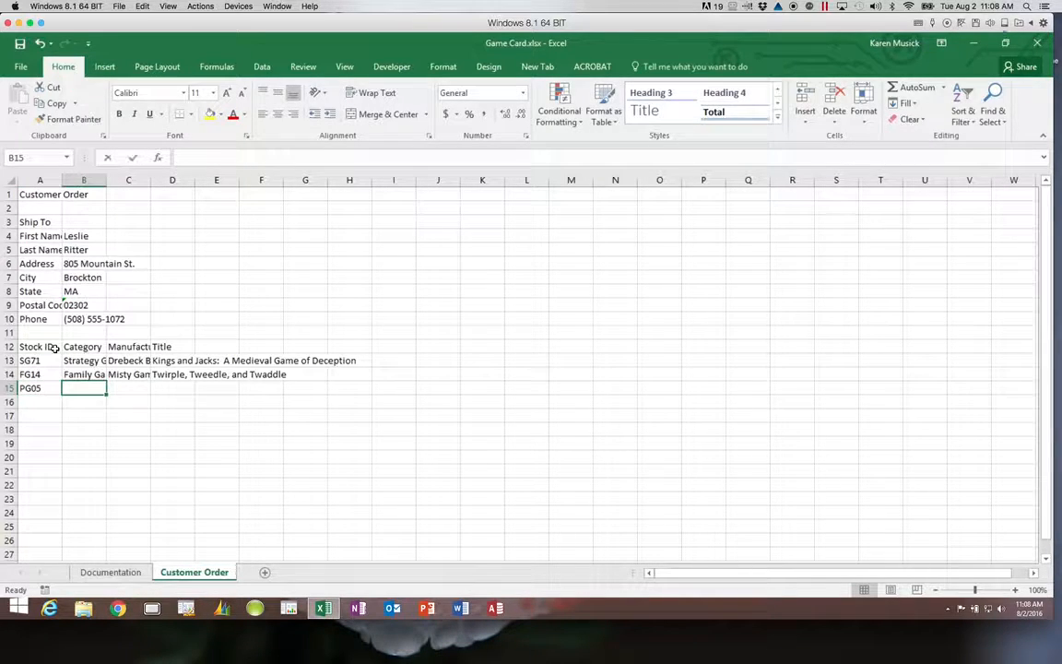
{"action": "type", "text": "Party Game"}
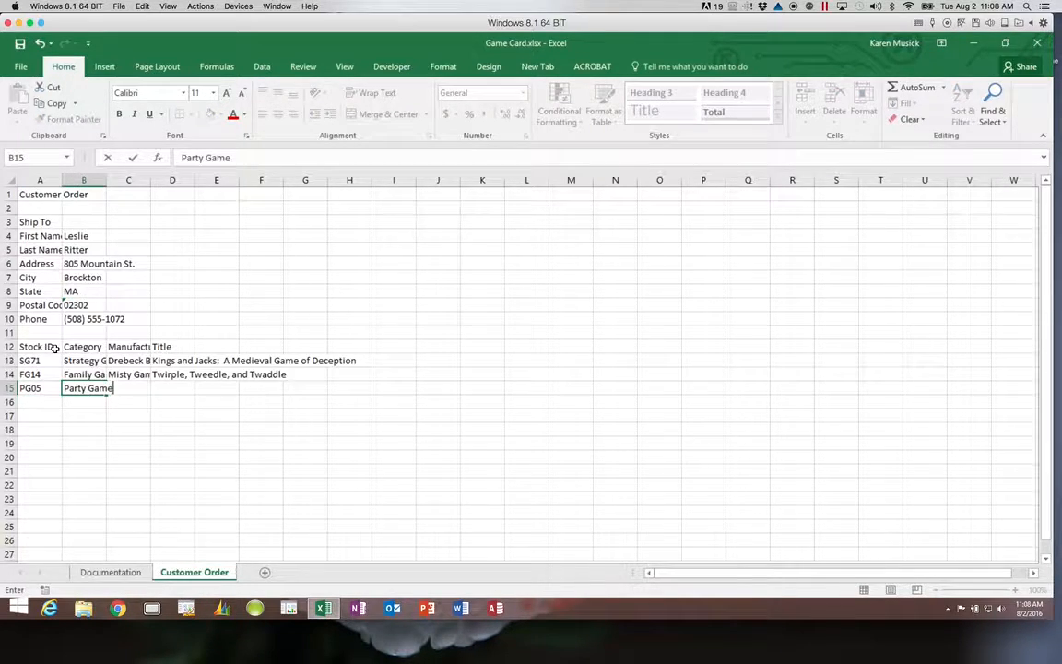
{"action": "key", "text": "Tab"}
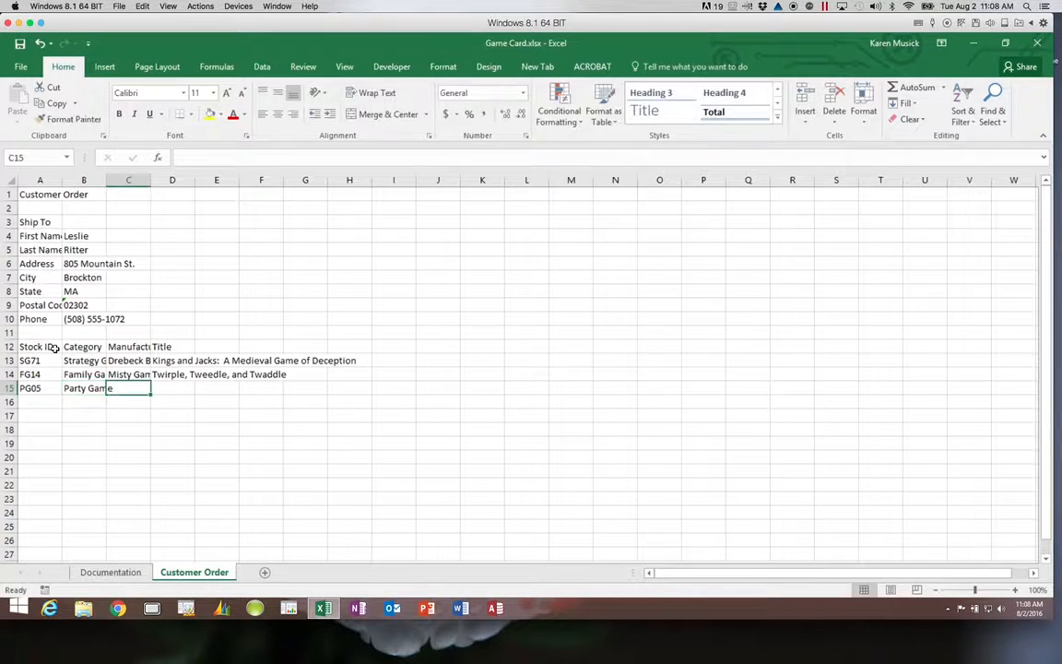
{"action": "type", "text": "Parlor Vision"}
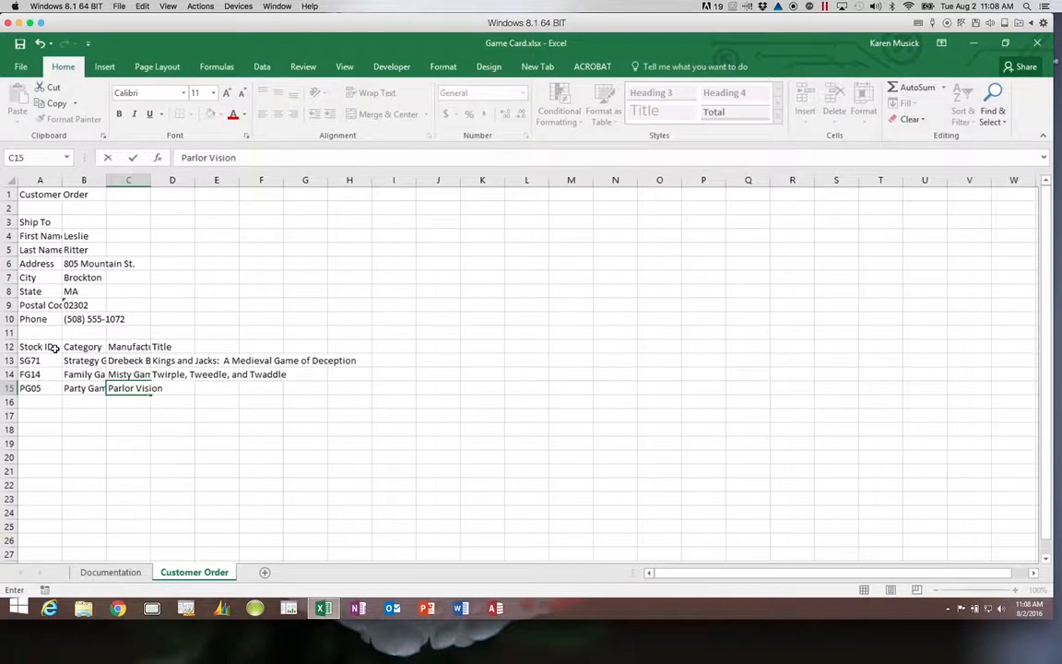
{"action": "key", "text": "Tab"}
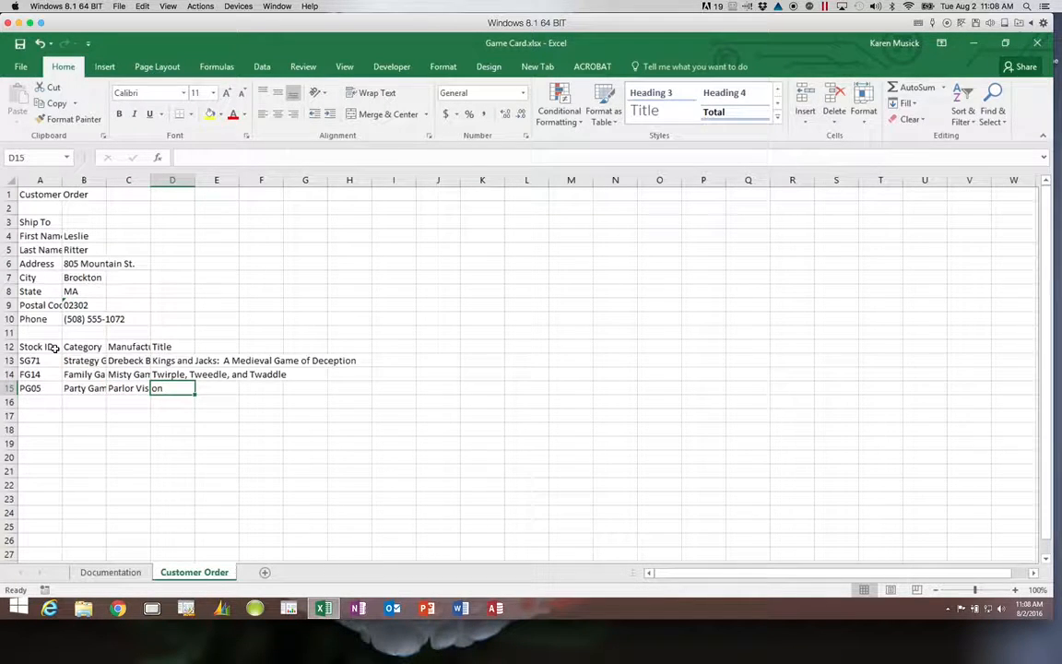
{"action": "type", "text": "Tri"}
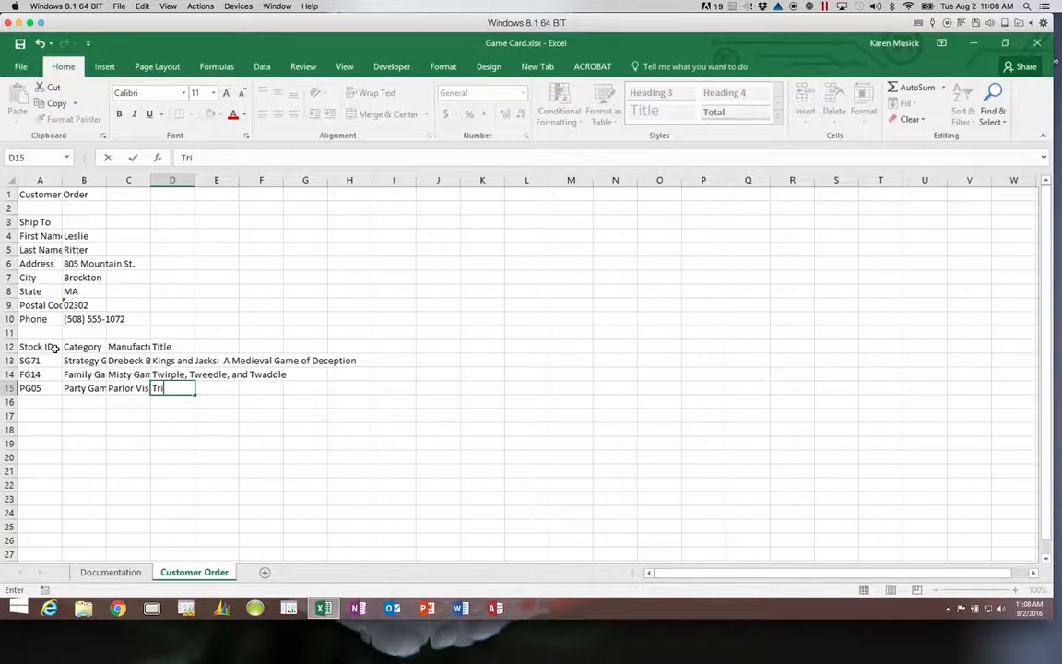
{"action": "type", "text": "via Connection"}
{"action": "key", "text": "Return"}
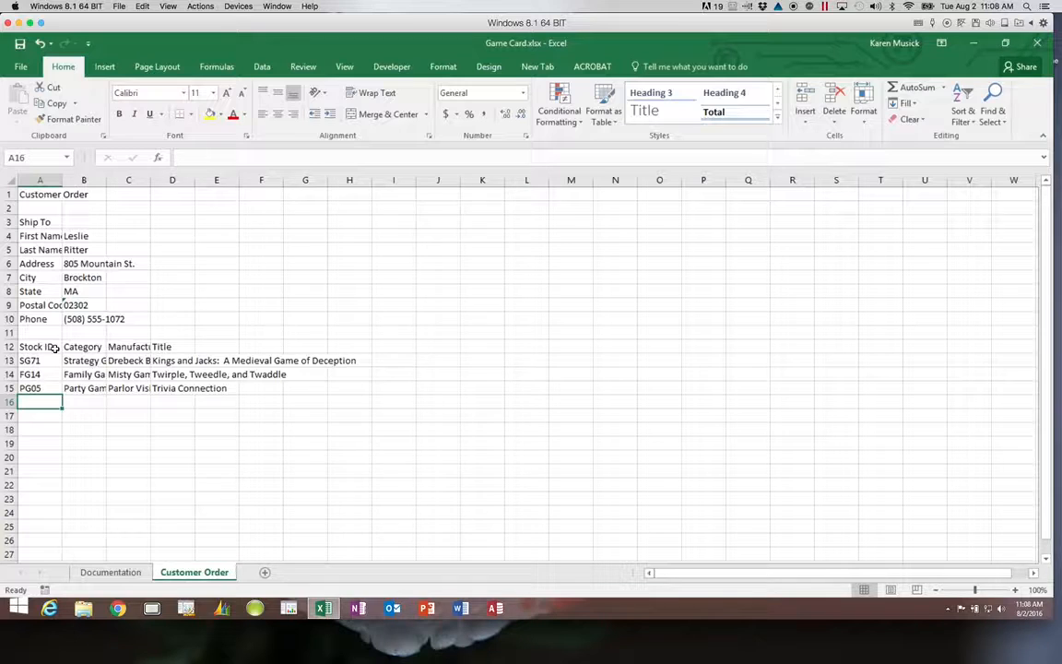
{"action": "type", "text": "SU38"}
Fill SU38's row with Supplies, Parlor Vision and 'Box of Dice (10)'.
{"action": "key", "text": "Tab"}
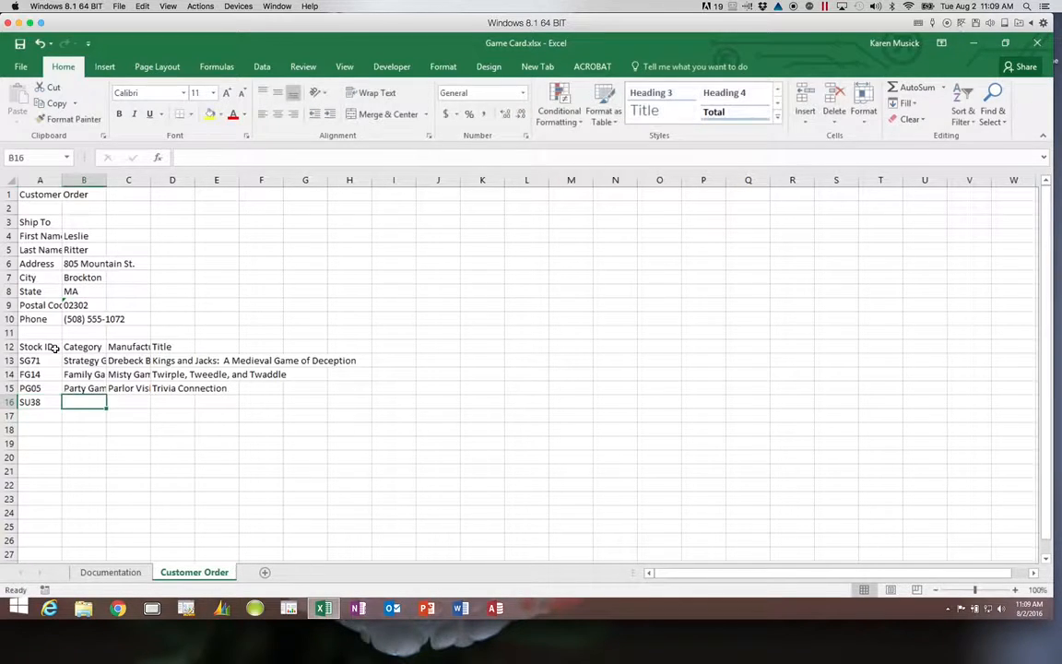
{"action": "type", "text": "Supplies"}
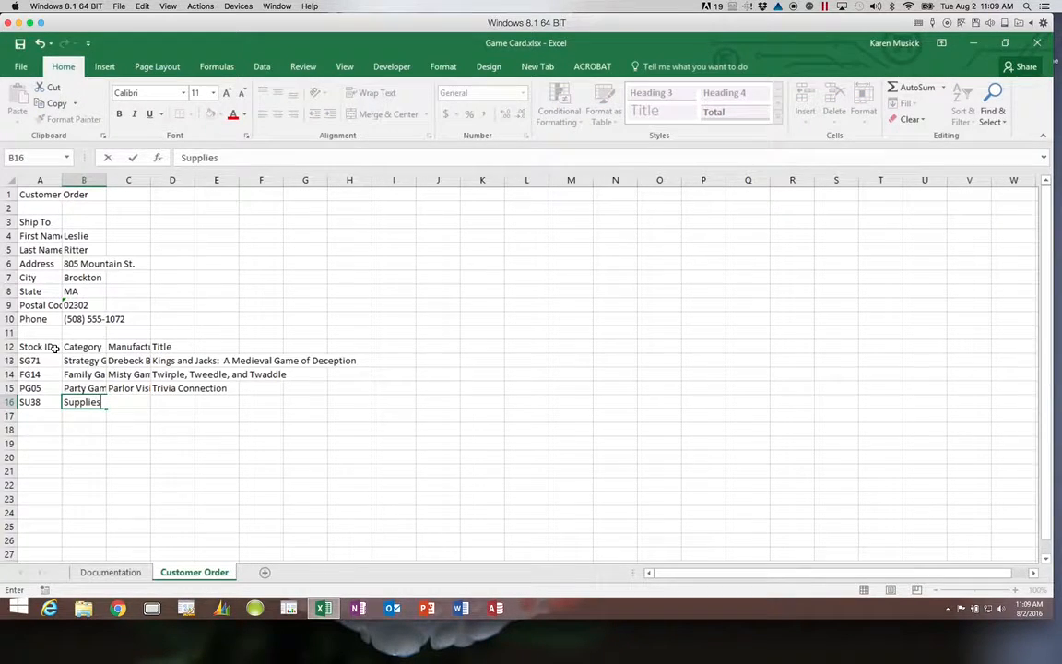
{"action": "key", "text": "Tab"}
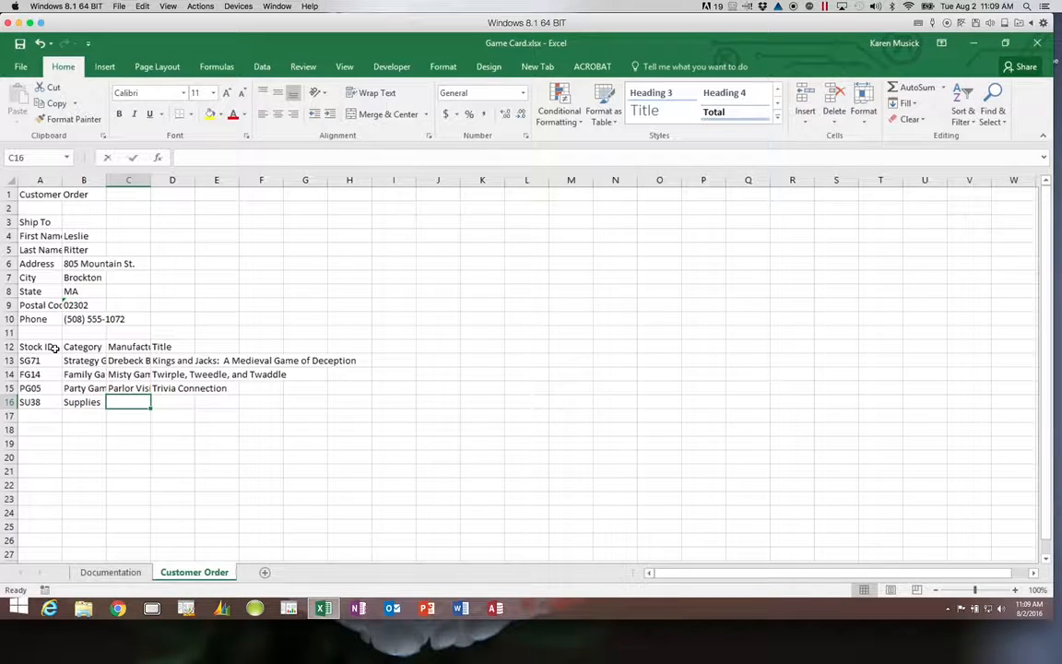
{"action": "type", "text": "parlor Vision"}
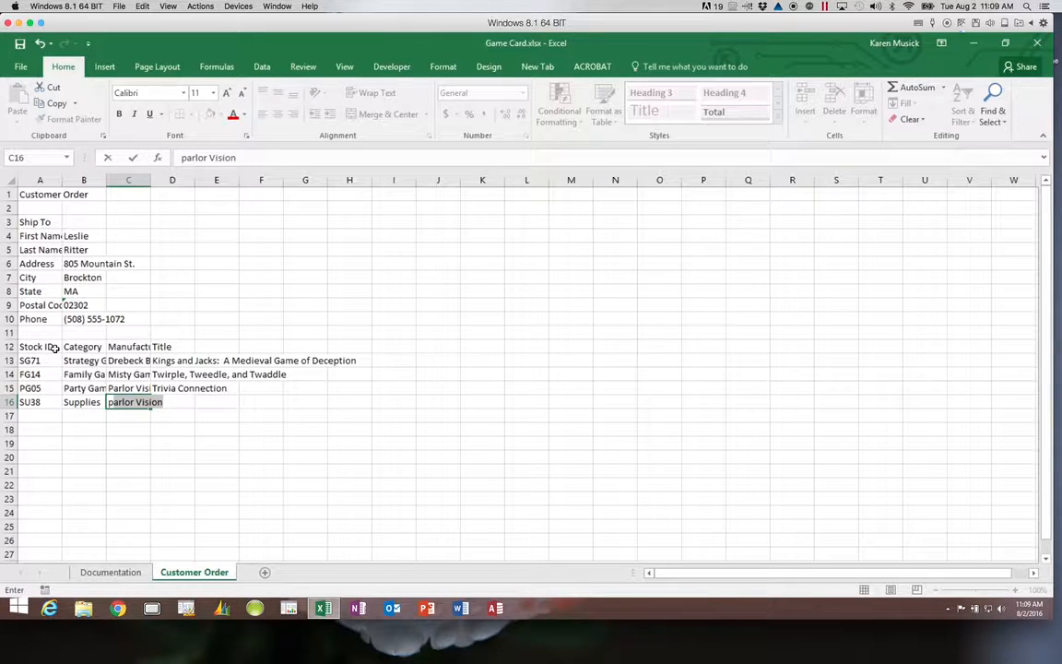
{"action": "key", "text": "Tab"}
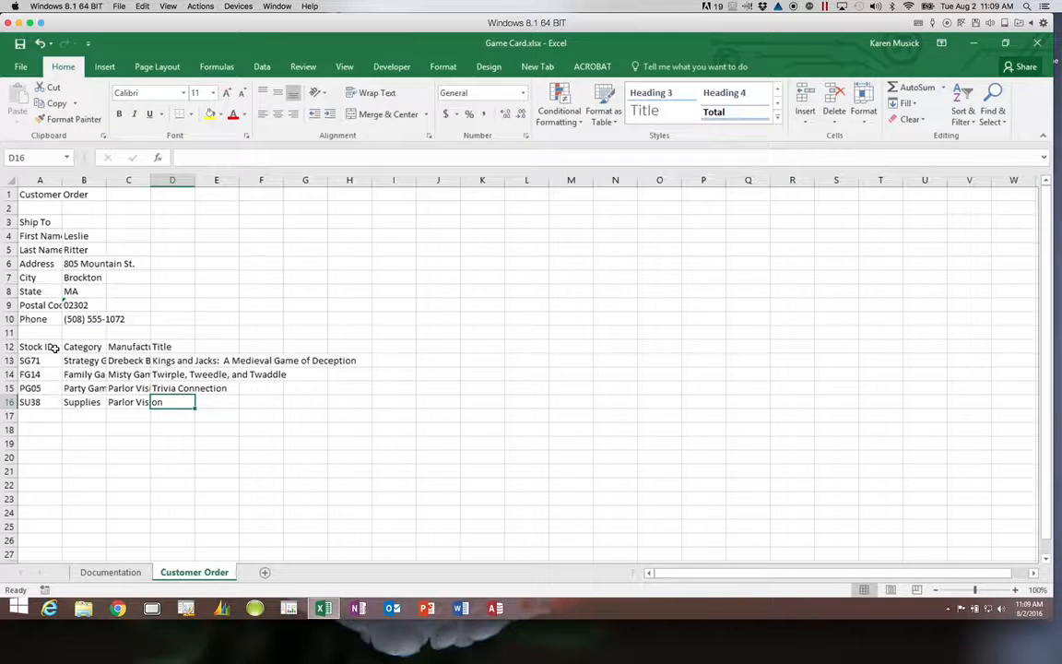
{"action": "type", "text": "Box o"}
{"action": "type", "text": "f "}
{"action": "type", "text": "Dice "}
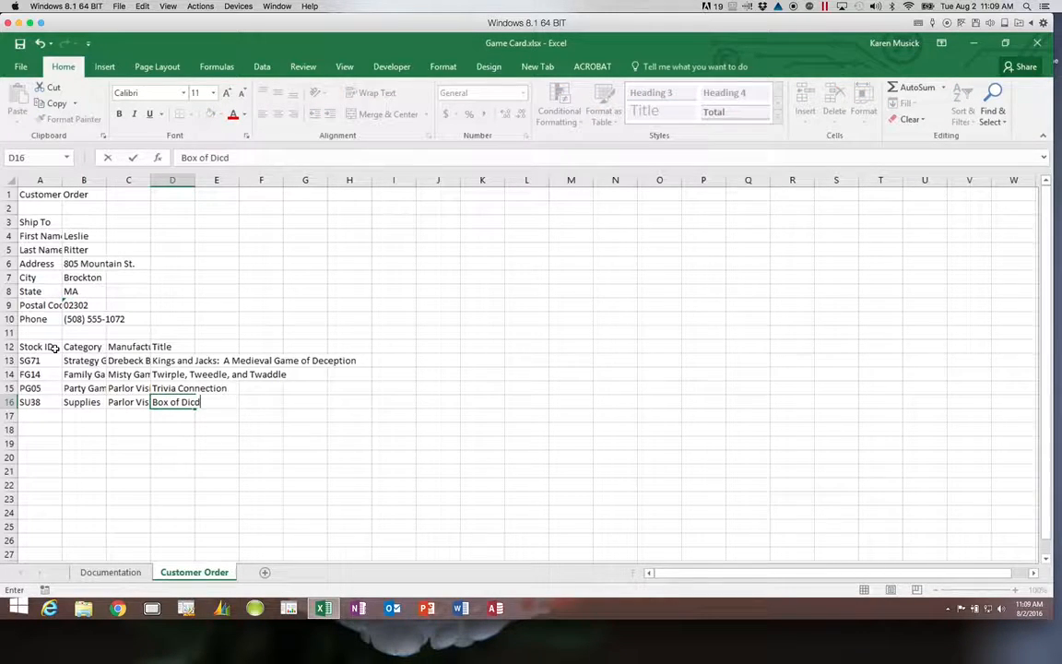
{"action": "type", "text": "(10)"}
{"action": "key", "text": "Return"}
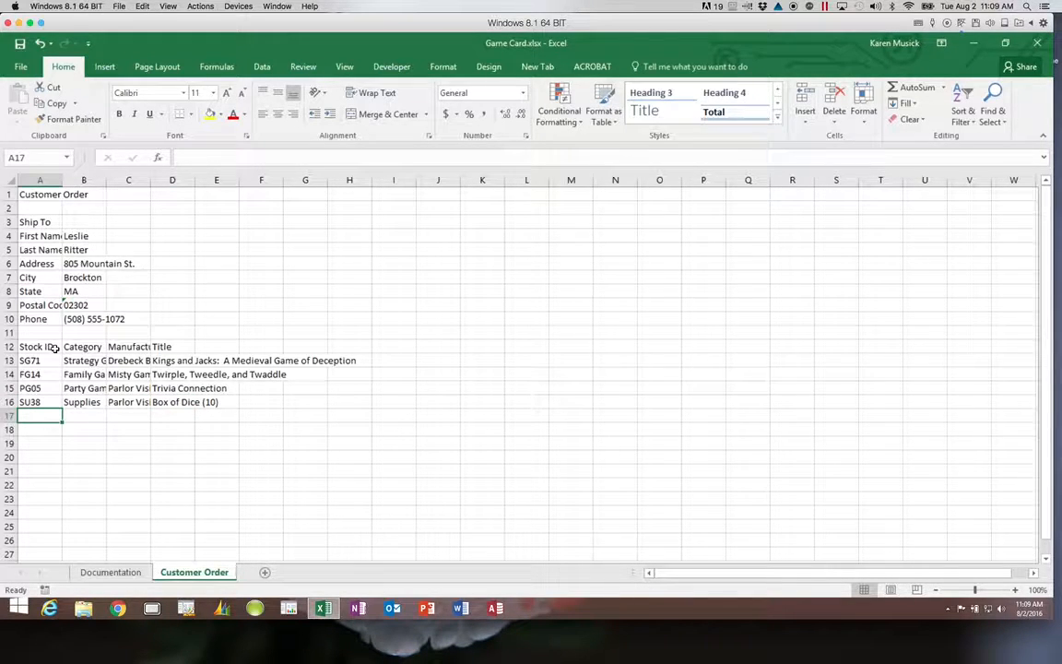
Add row 17: SG29, Strategy Game, Drebeck Brothers (via AutoComplete), 'Solar Warfare'.
{"action": "type", "text": "SG71"}
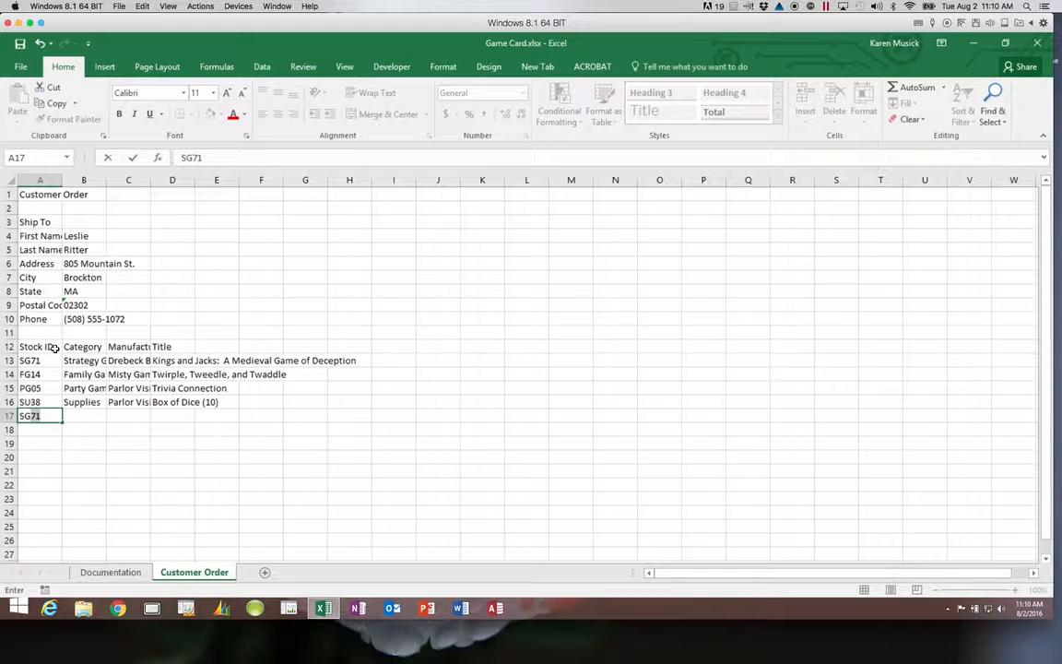
{"action": "key", "text": "BackSpace"}
{"action": "key", "text": "BackSpace"}
{"action": "type", "text": "29"}
{"action": "key", "text": "Tab"}
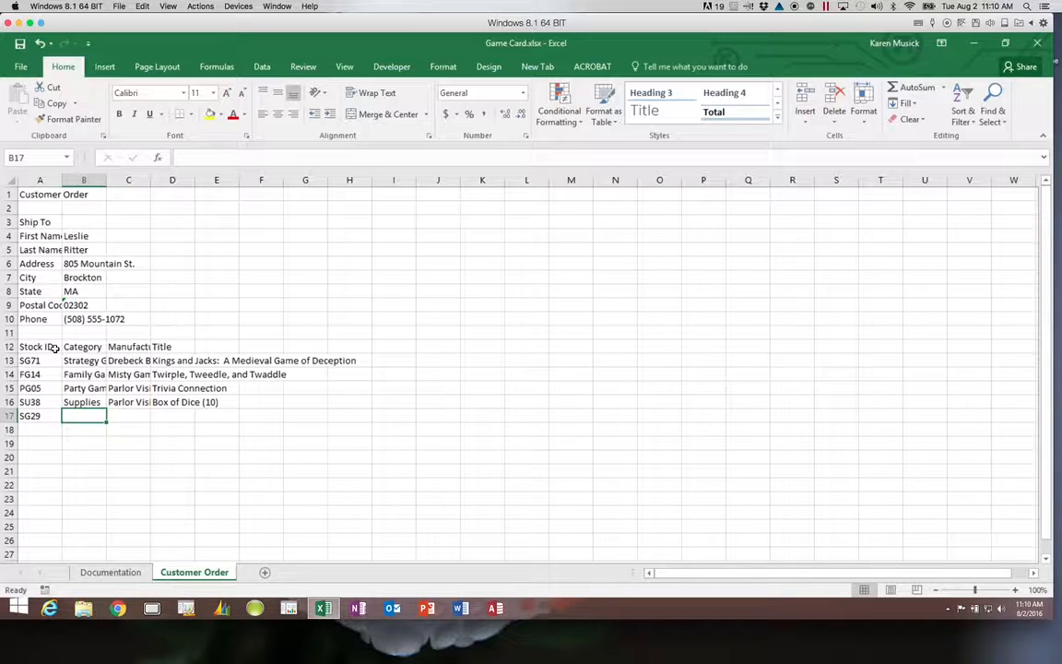
{"action": "type", "text": "Strategy Game"}
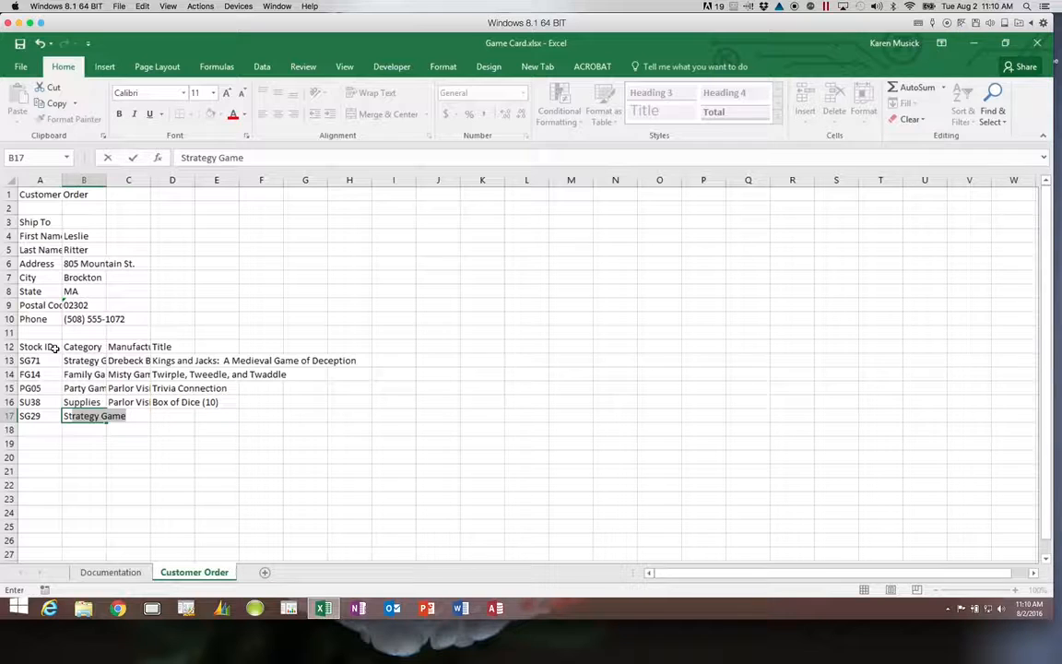
{"action": "key", "text": "Tab"}
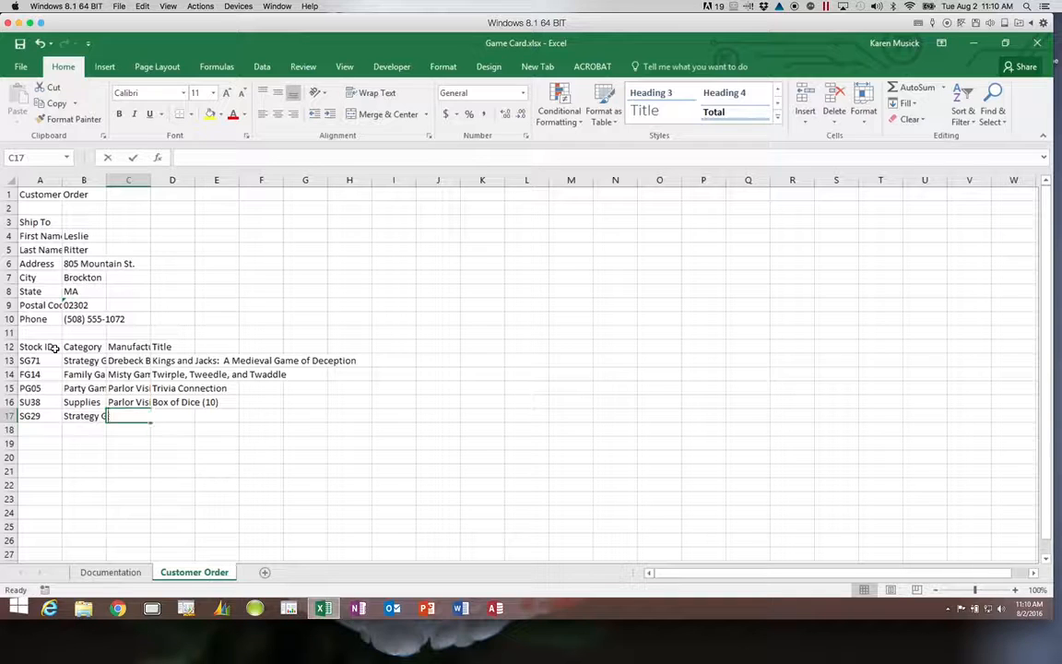
{"action": "type", "text": "d"}
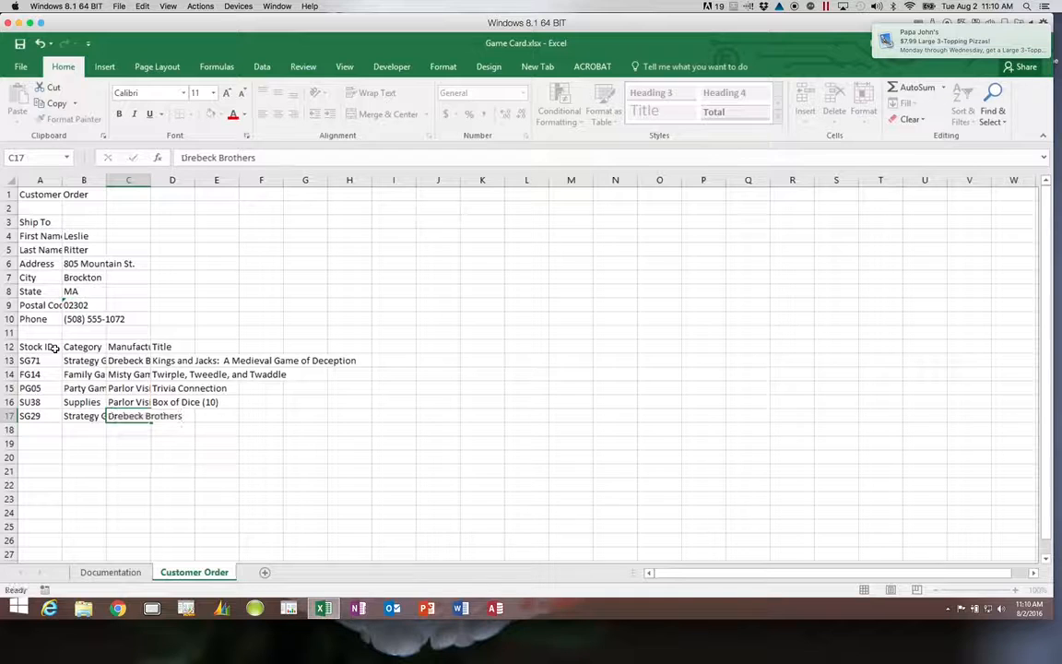
{"action": "key", "text": "Tab"}
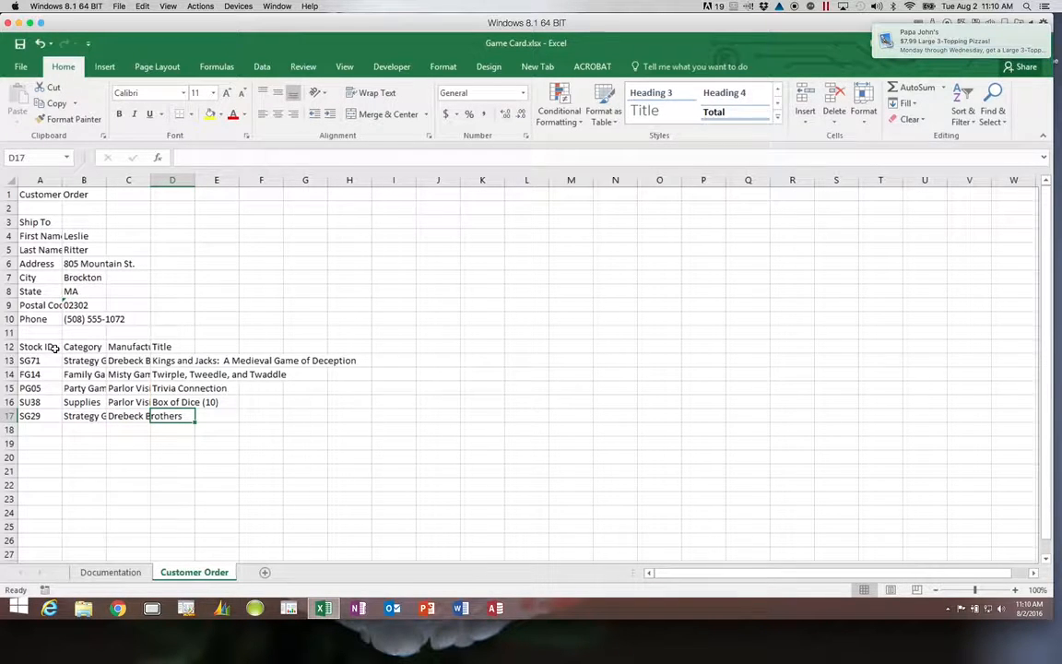
{"action": "type", "text": "Solar Warfare"}
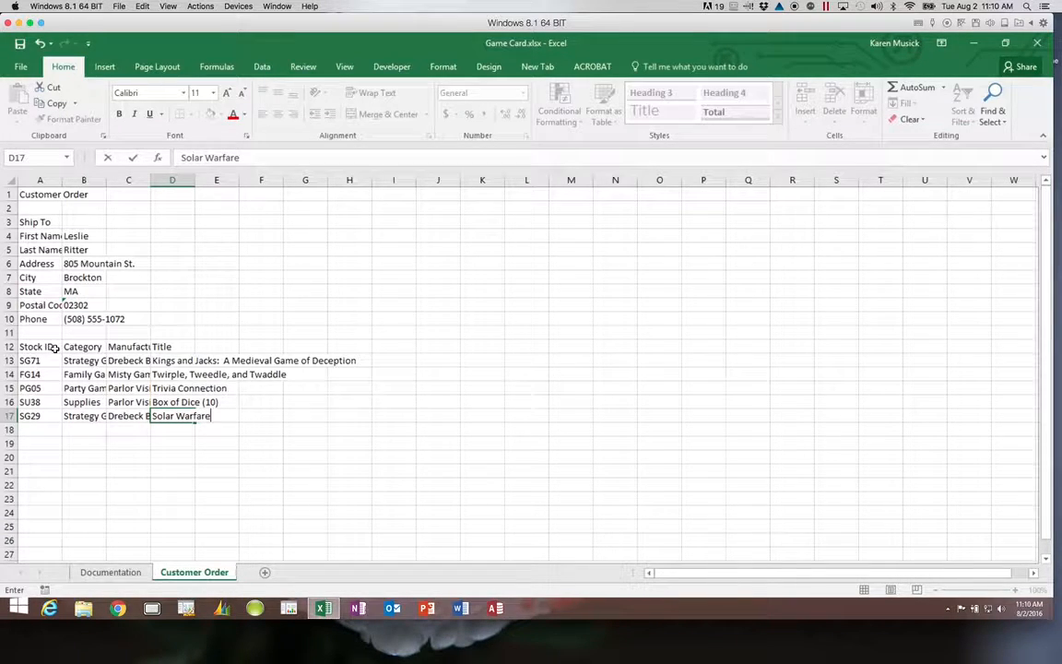
{"action": "key", "text": "Return"}
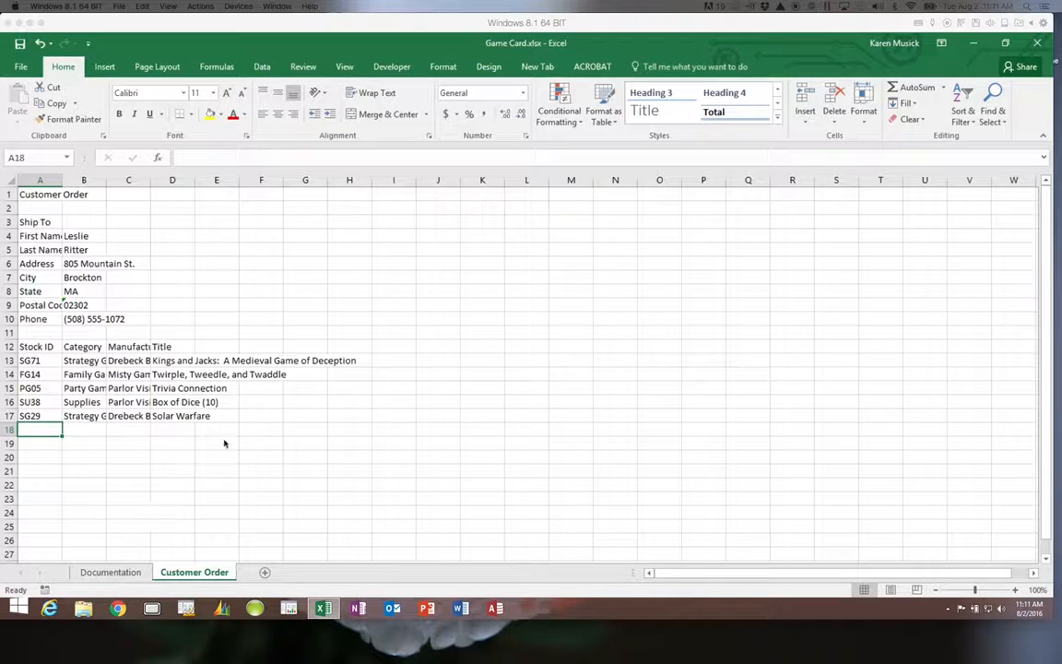
Add the headings Players, Price and Qty in E12:G12.
{"action": "left_click", "coordinate": [217, 359]}
{"action": "left_click", "coordinate": [223, 344]}
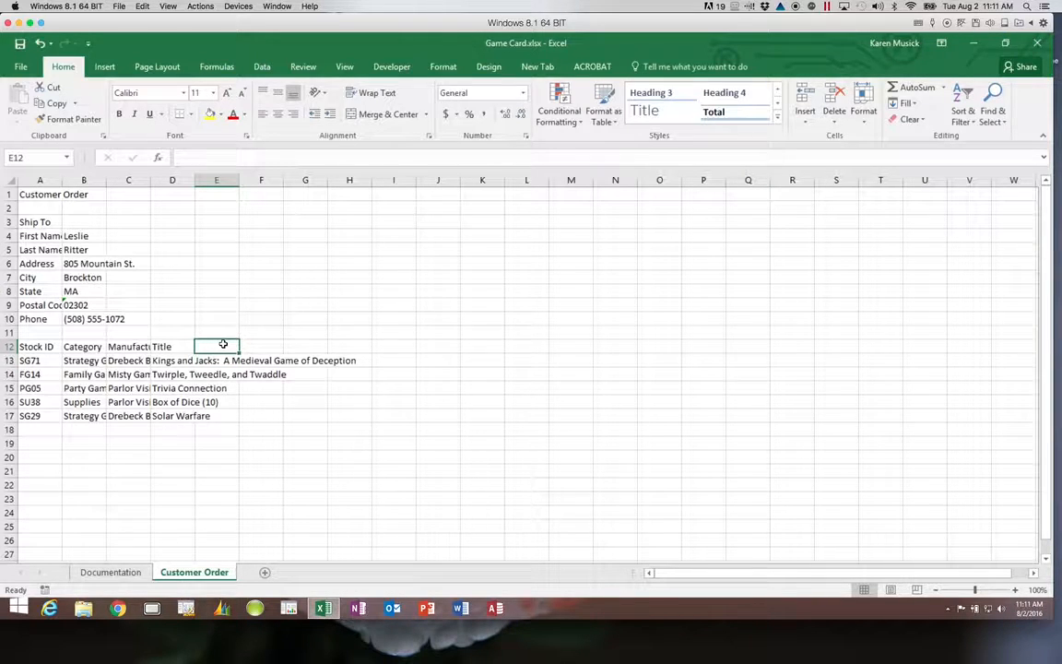
{"action": "type", "text": "Players"}
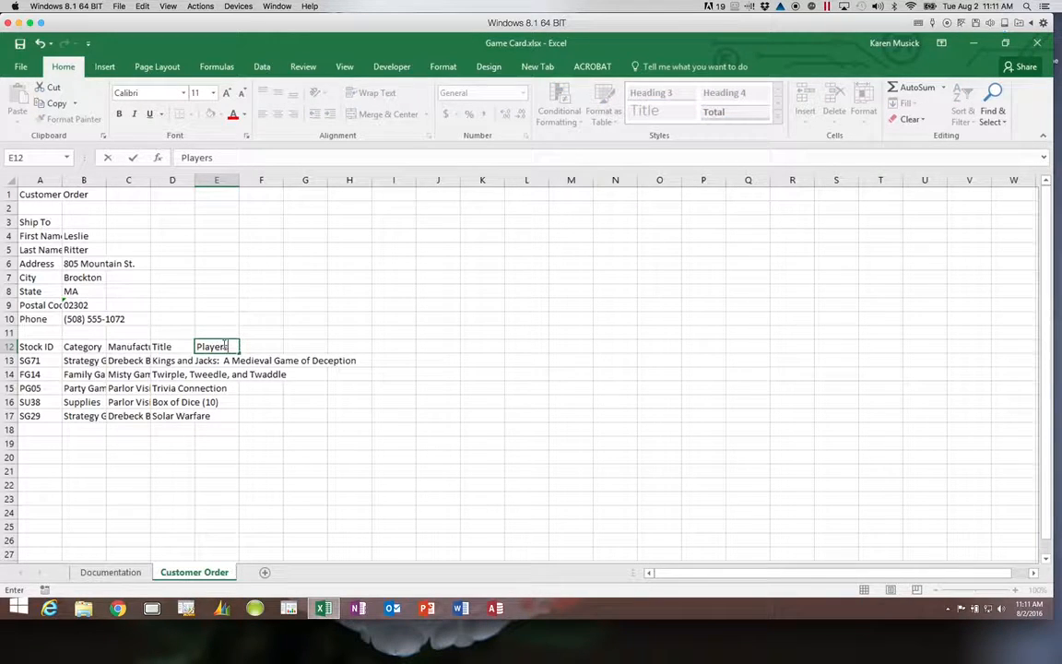
{"action": "key", "text": "Tab"}
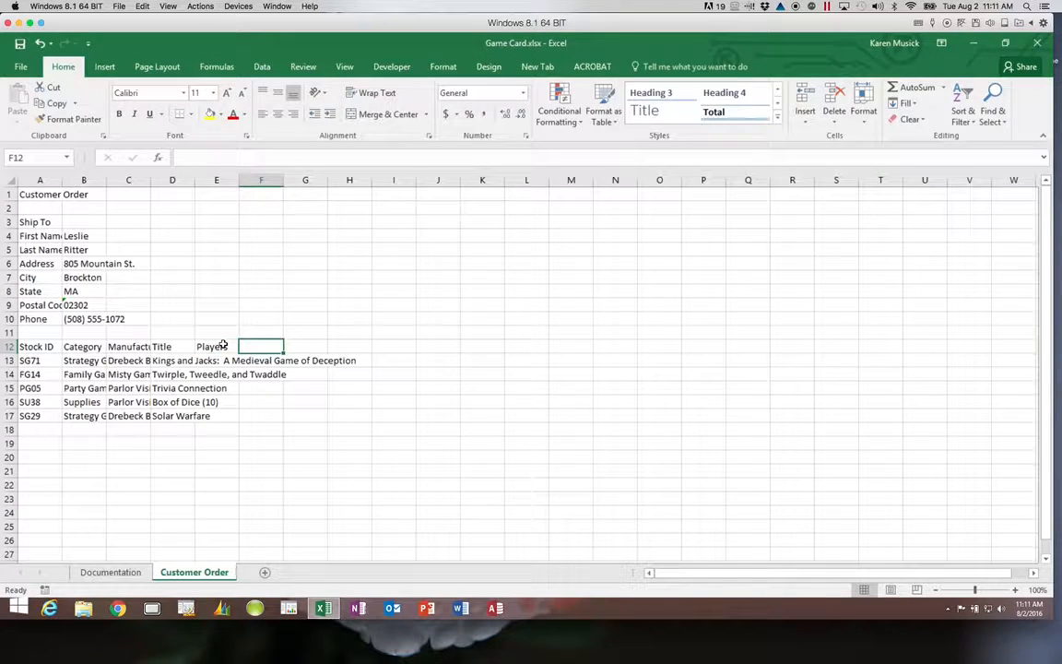
{"action": "type", "text": "Price"}
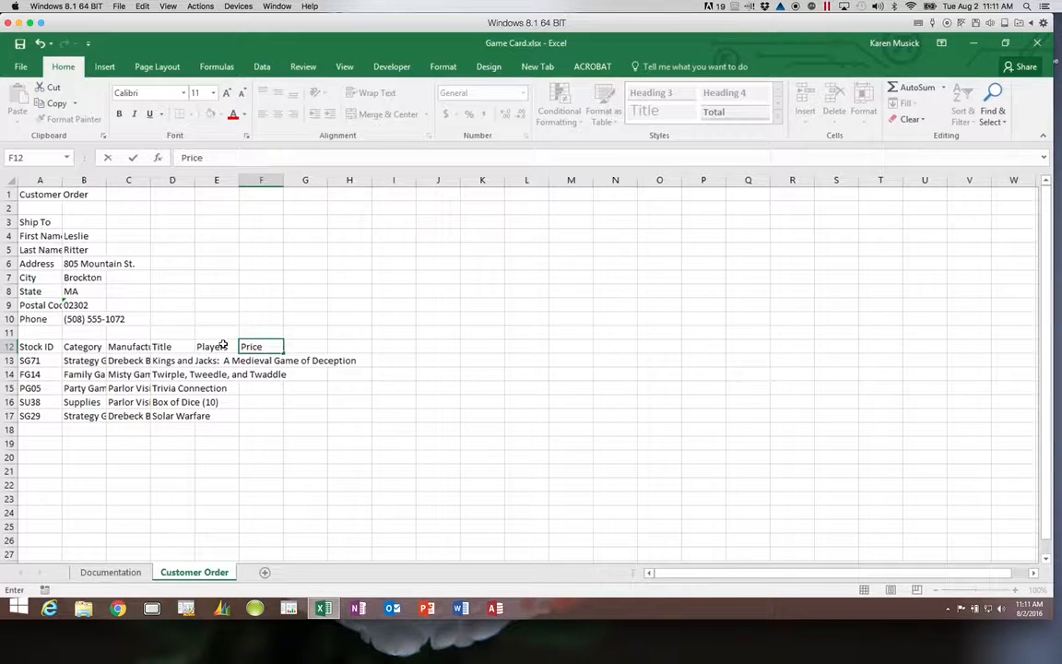
{"action": "key", "text": "Tab"}
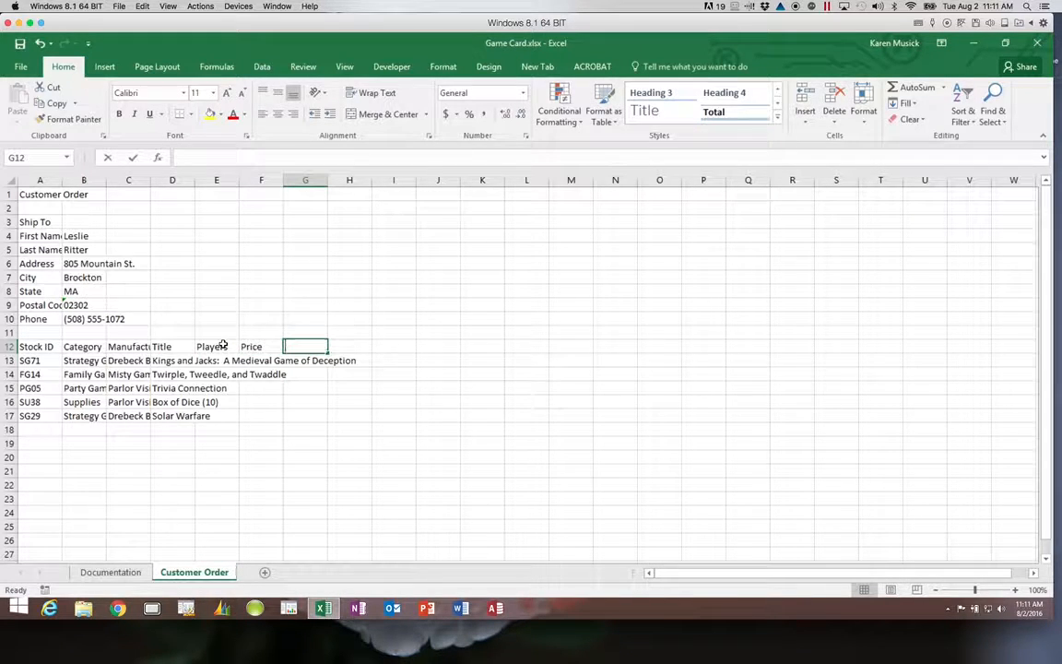
{"action": "type", "text": "Qty"}
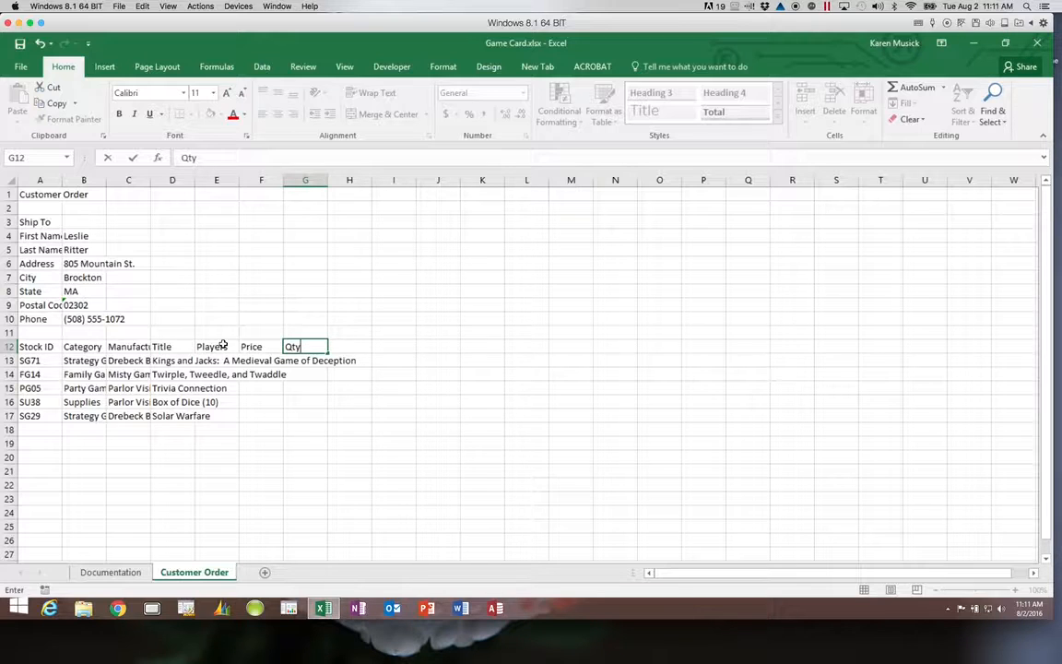
{"action": "key", "text": "Return"}
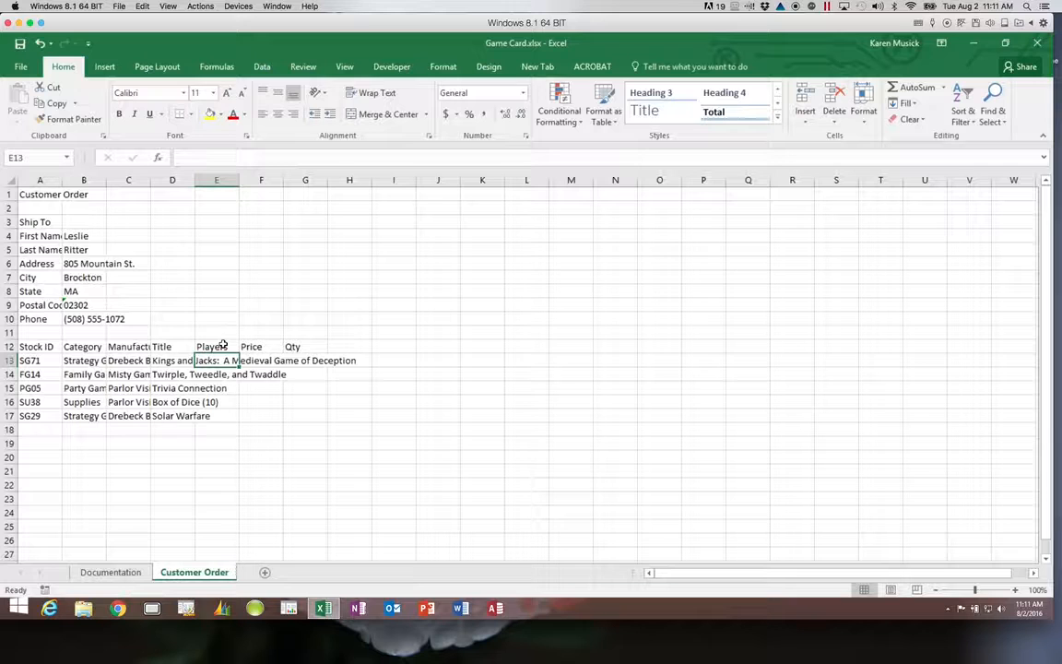
Enter 4 players, $39.95 price and quantity 2 for SG71 in row 13.
{"action": "type", "text": "4"}
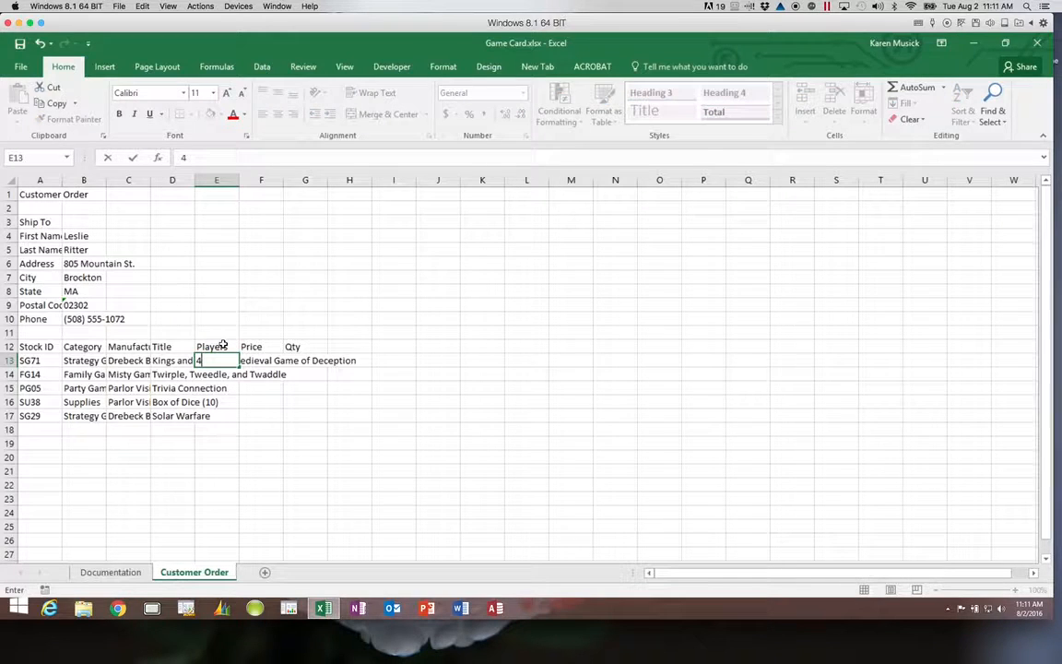
{"action": "key", "text": "Tab"}
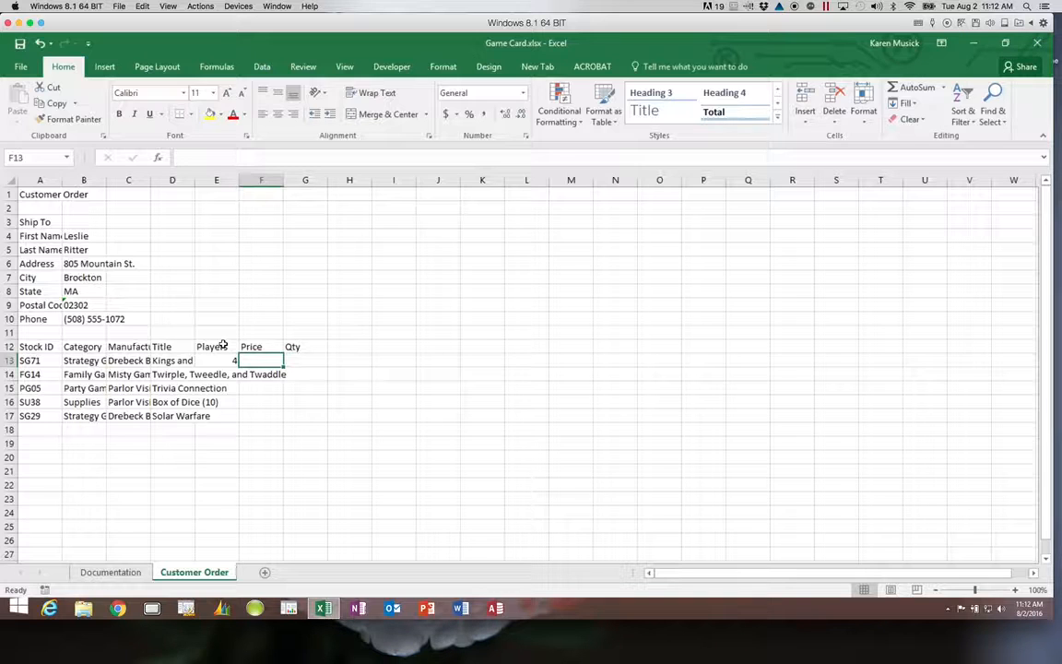
{"action": "type", "text": "$"}
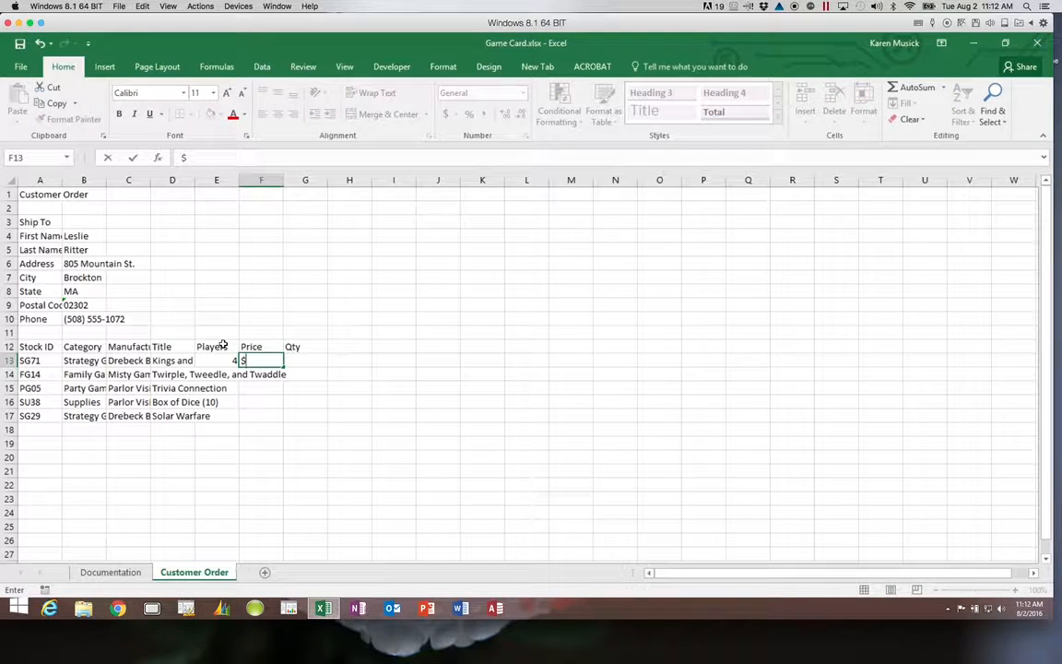
{"action": "type", "text": "39.95"}
{"action": "key", "text": "Tab"}
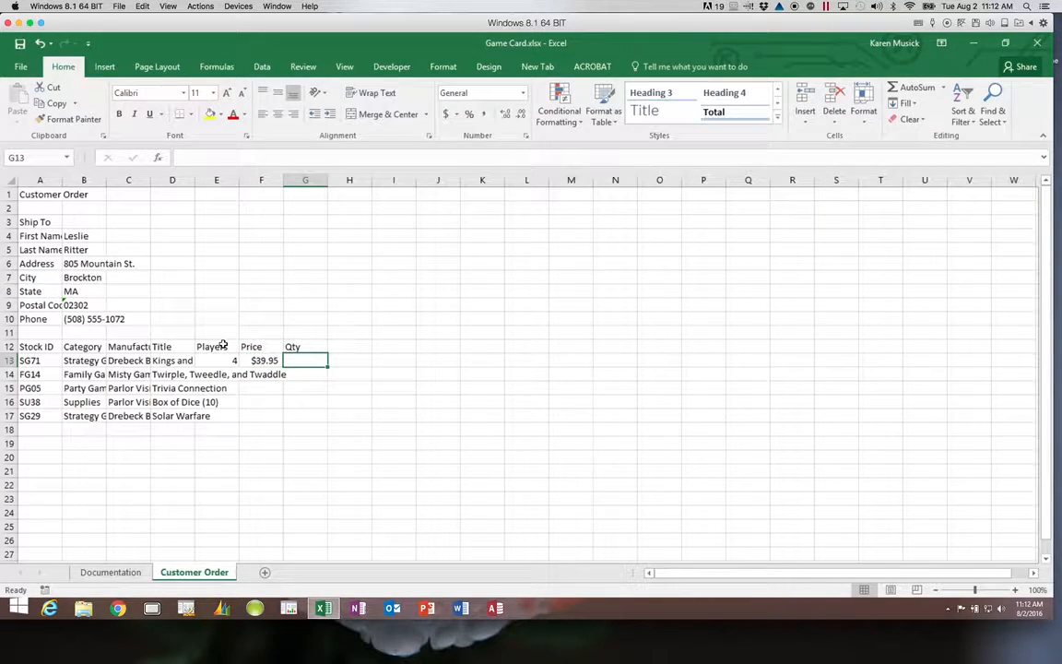
{"action": "type", "text": "2"}
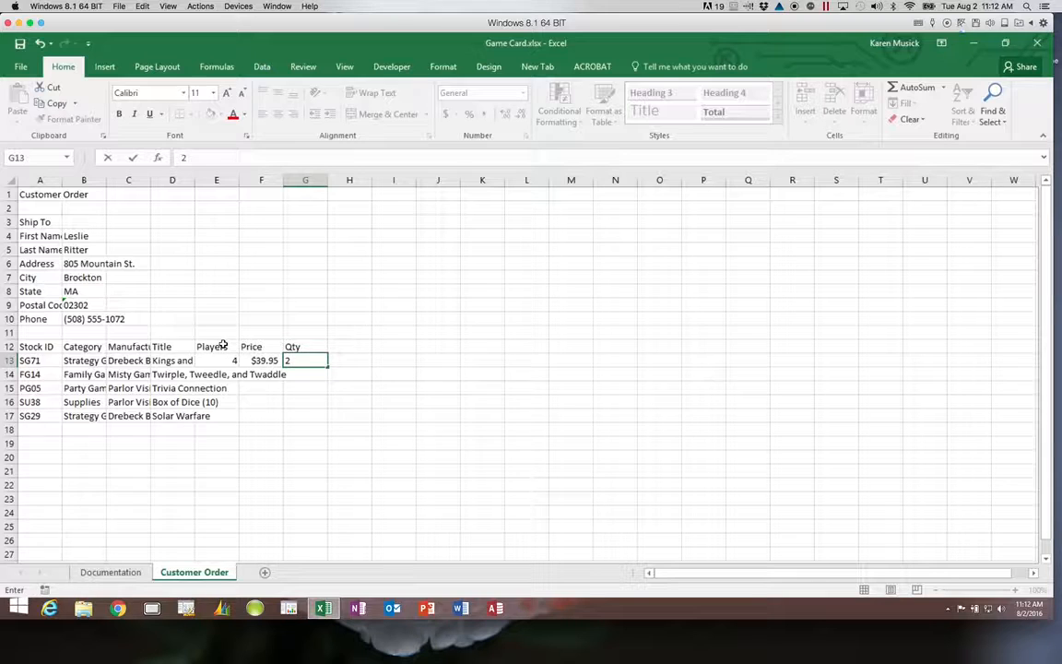
{"action": "key", "text": "Return"}
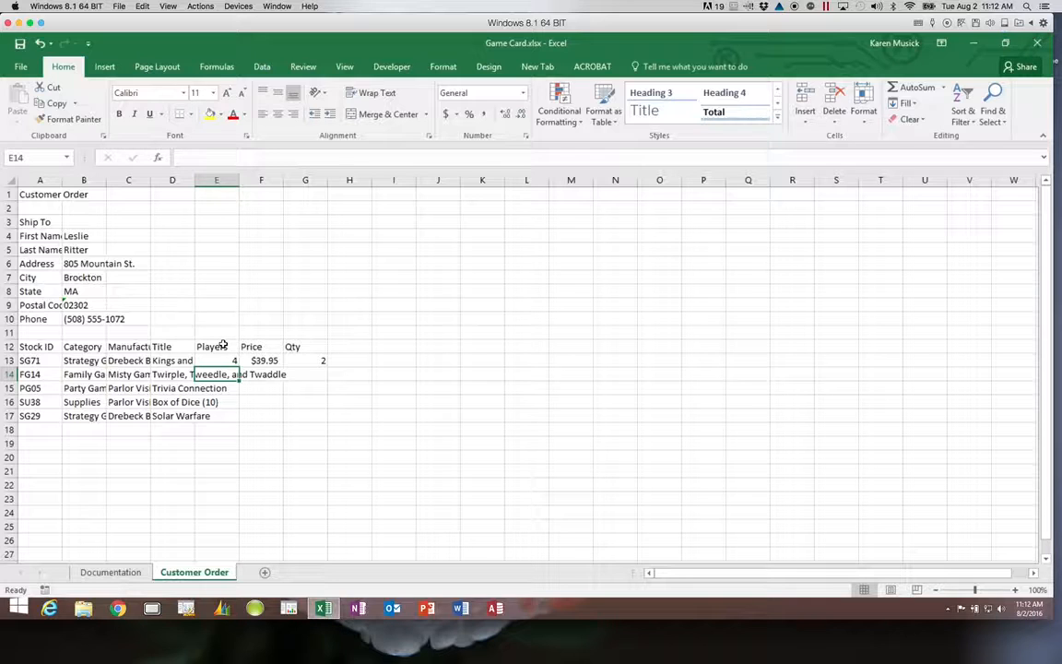
Enter 6 players, $24.55 price and quantity 1 for FG14 in row 14.
{"action": "type", "text": "6"}
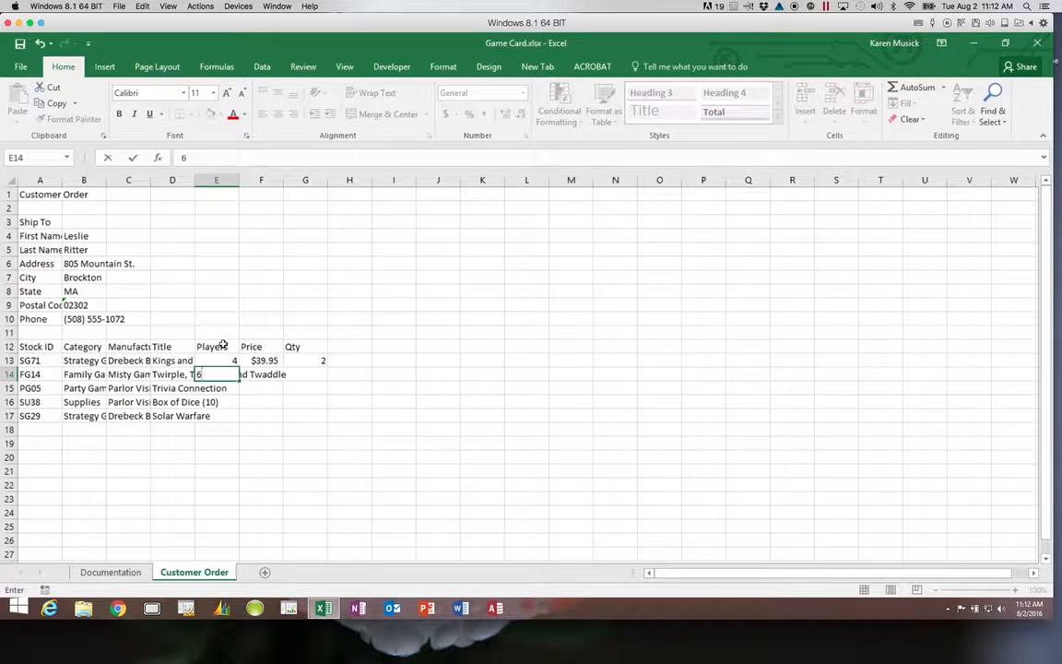
{"action": "key", "text": "ctrl+Return"}
{"action": "key", "text": "Tab"}
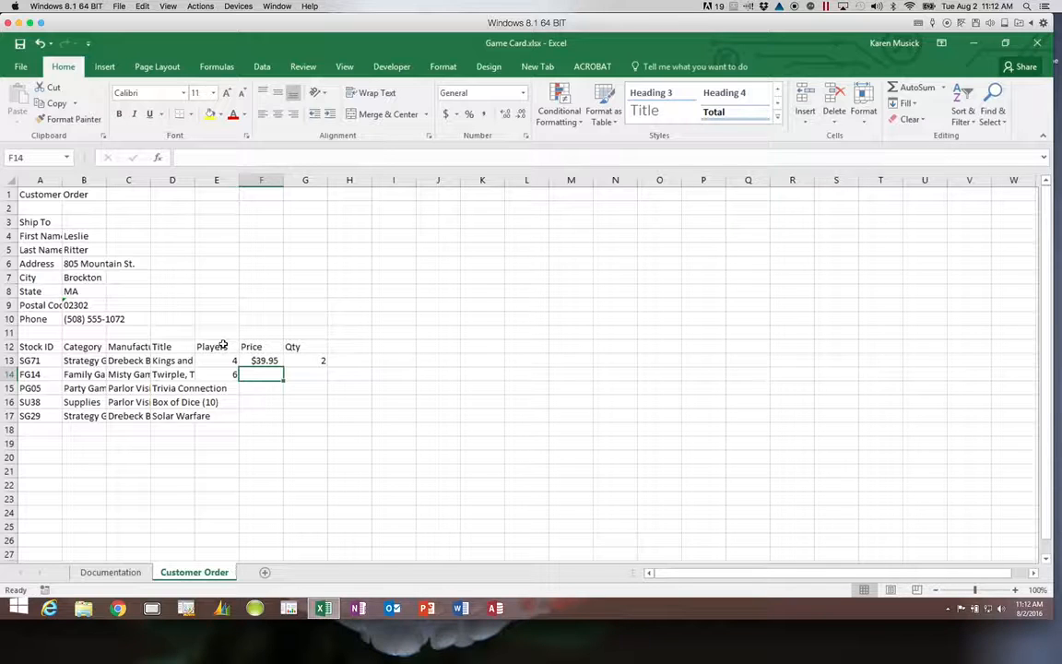
{"action": "type", "text": "$24.55"}
{"action": "key", "text": "ctrl+Return"}
{"action": "key", "text": "Tab"}
{"action": "type", "text": "1"}
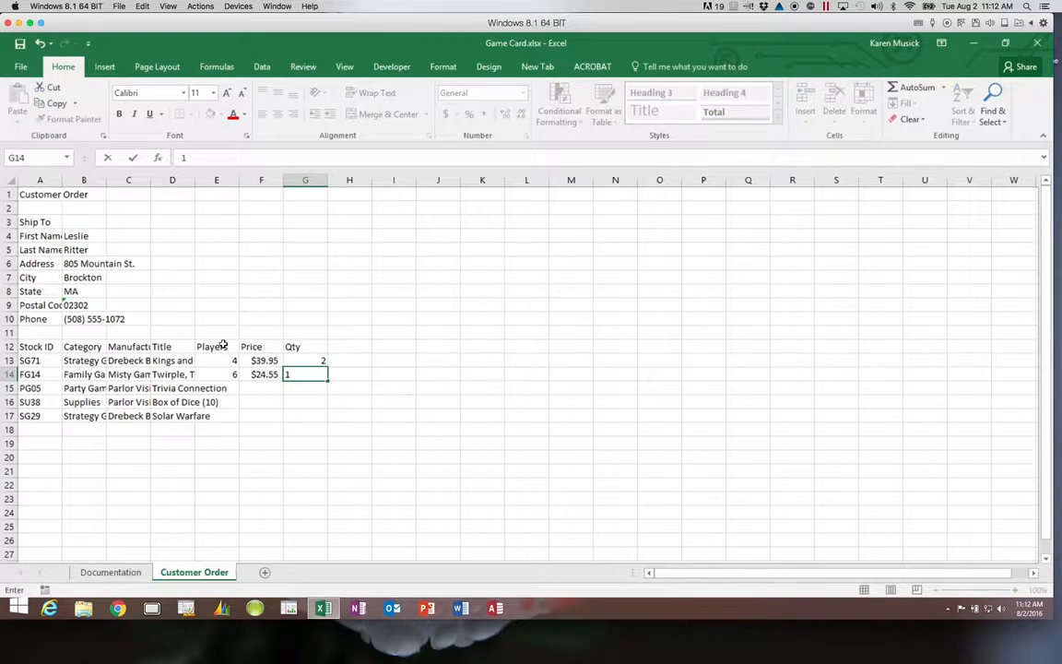
{"action": "key", "text": "Return"}
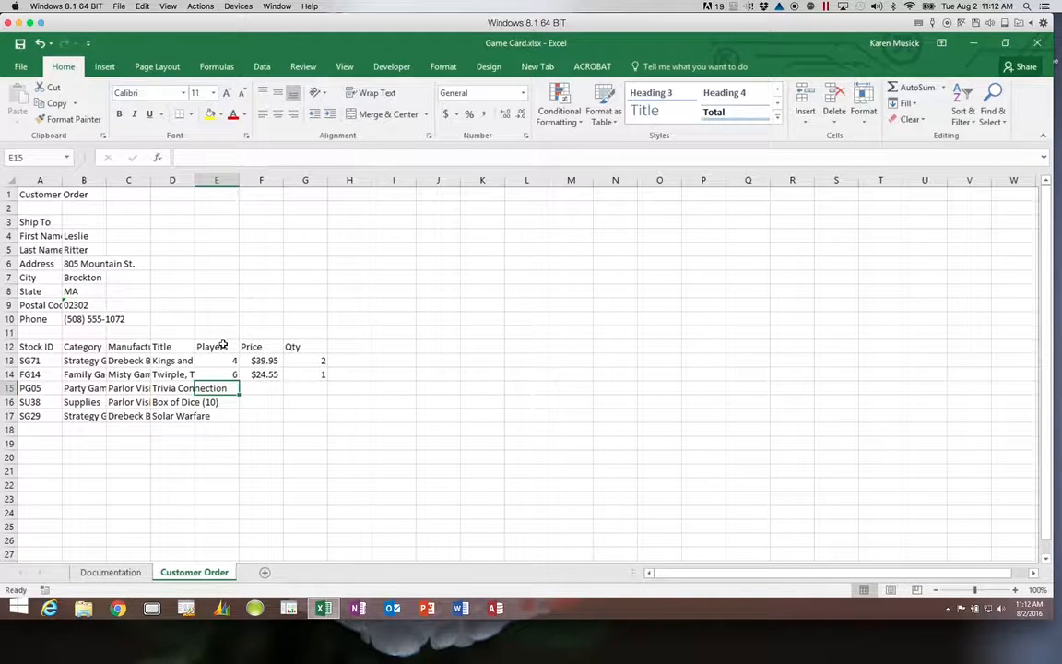
Enter 8 players, $29.12 price and quantity 1 for PG05 in row 15.
{"action": "type", "text": "8"}
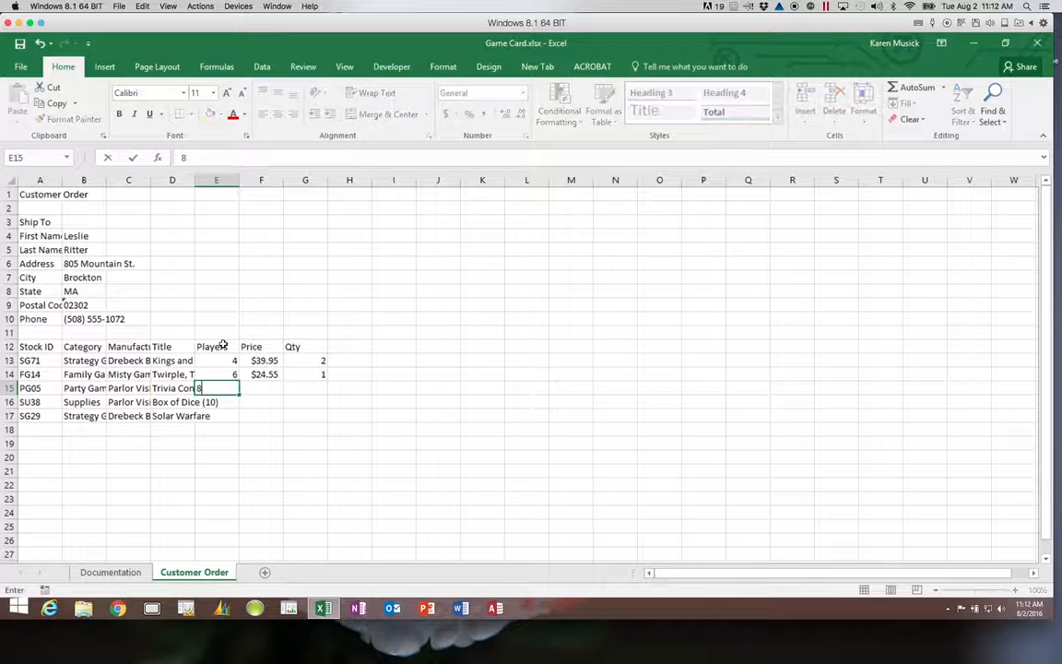
{"action": "key", "text": "Tab"}
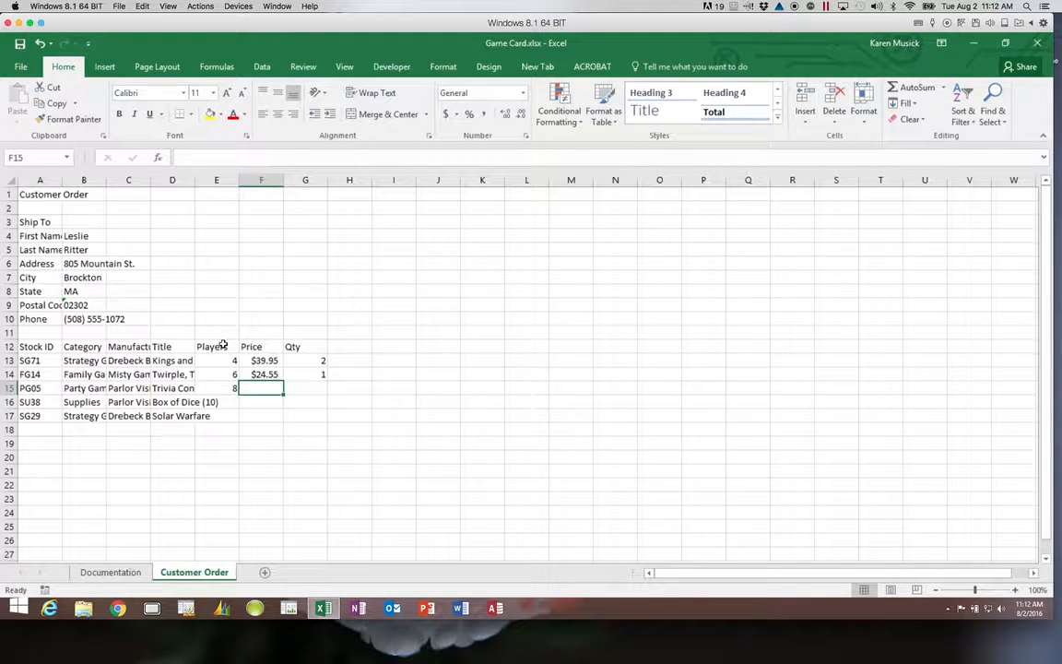
{"action": "type", "text": "$29.12"}
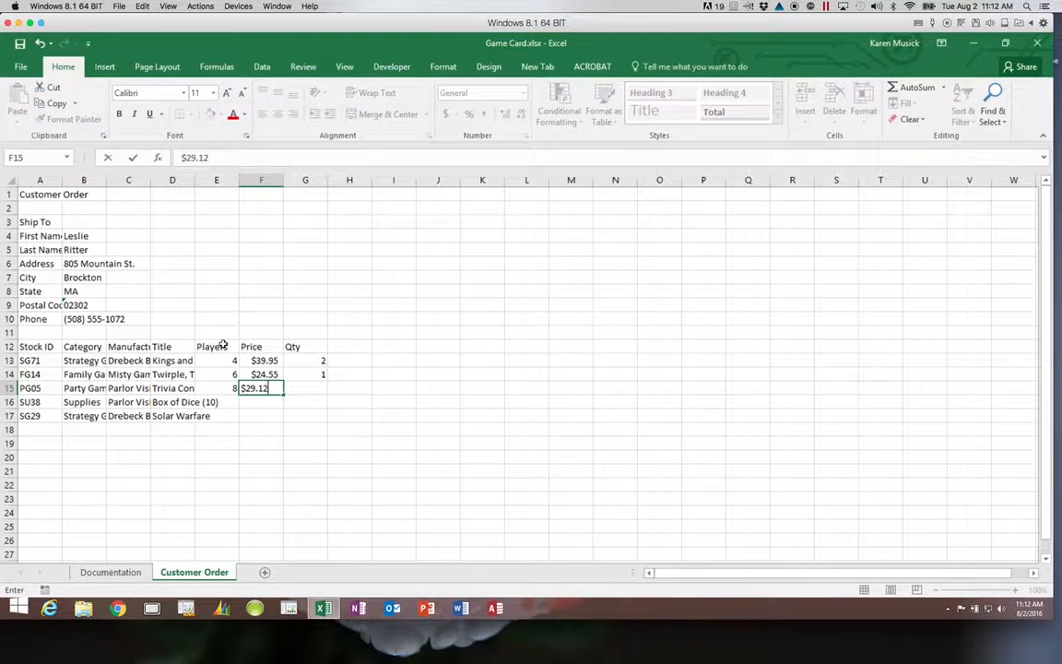
{"action": "key", "text": "Tab"}
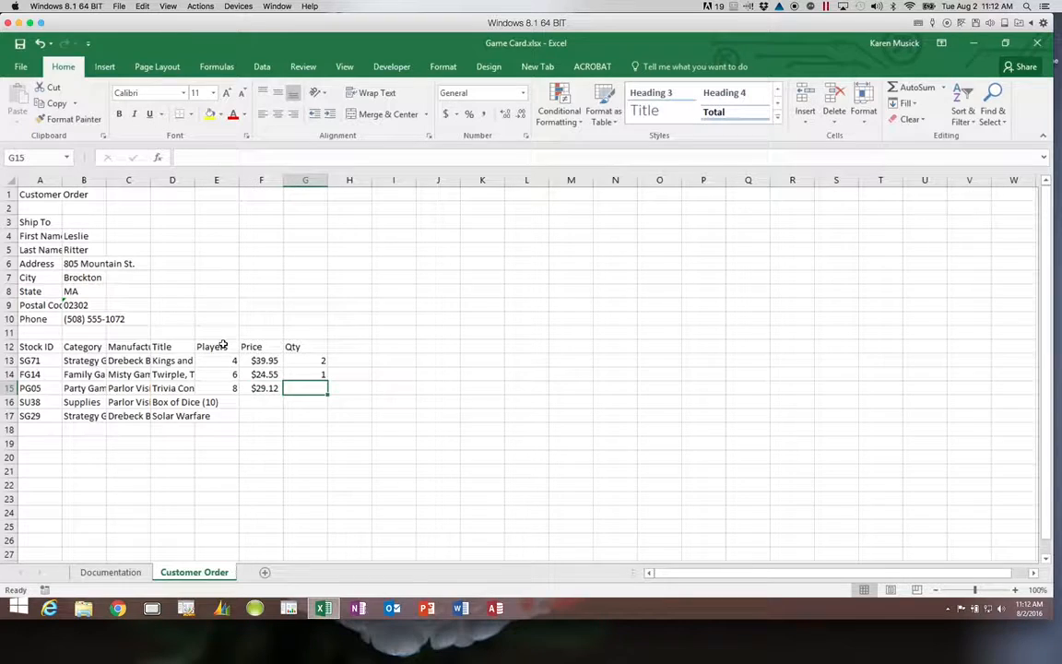
{"action": "type", "text": "1"}
{"action": "key", "text": "Return"}
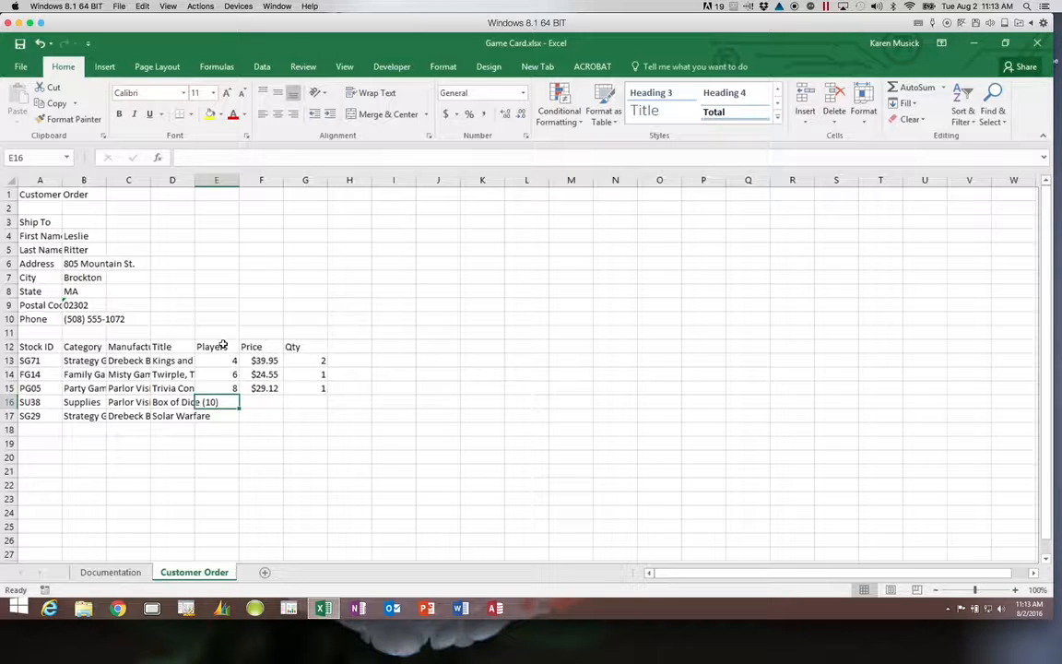
Give SU38 a $9.95 price and quantity 3, leaving Players blank.
{"action": "key", "text": "Tab"}
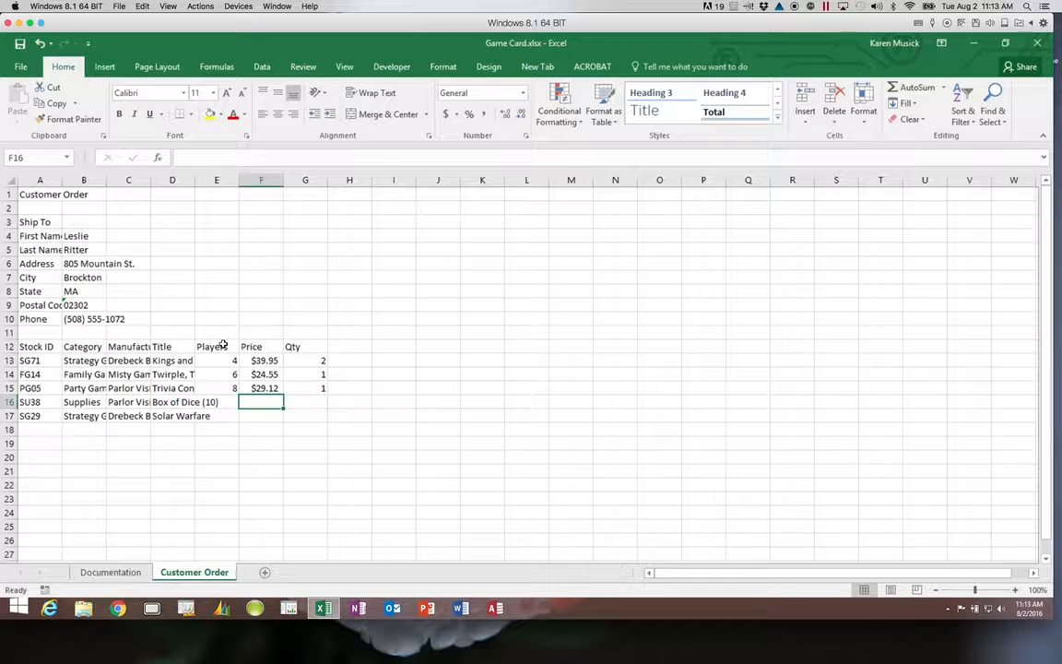
{"action": "type", "text": "$9.95"}
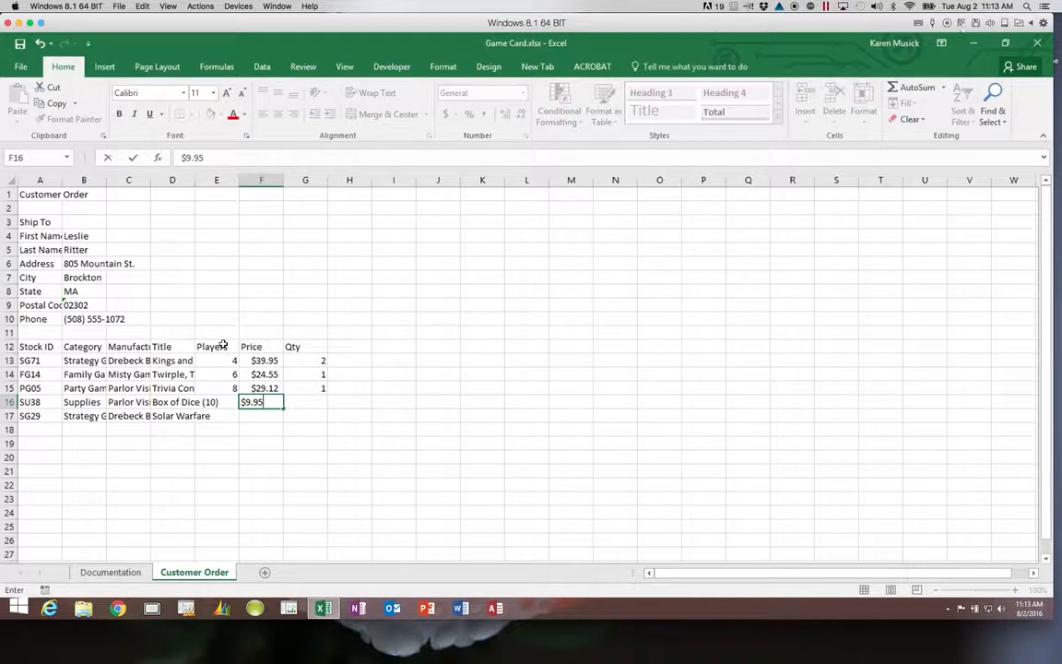
{"action": "key", "text": "Tab"}
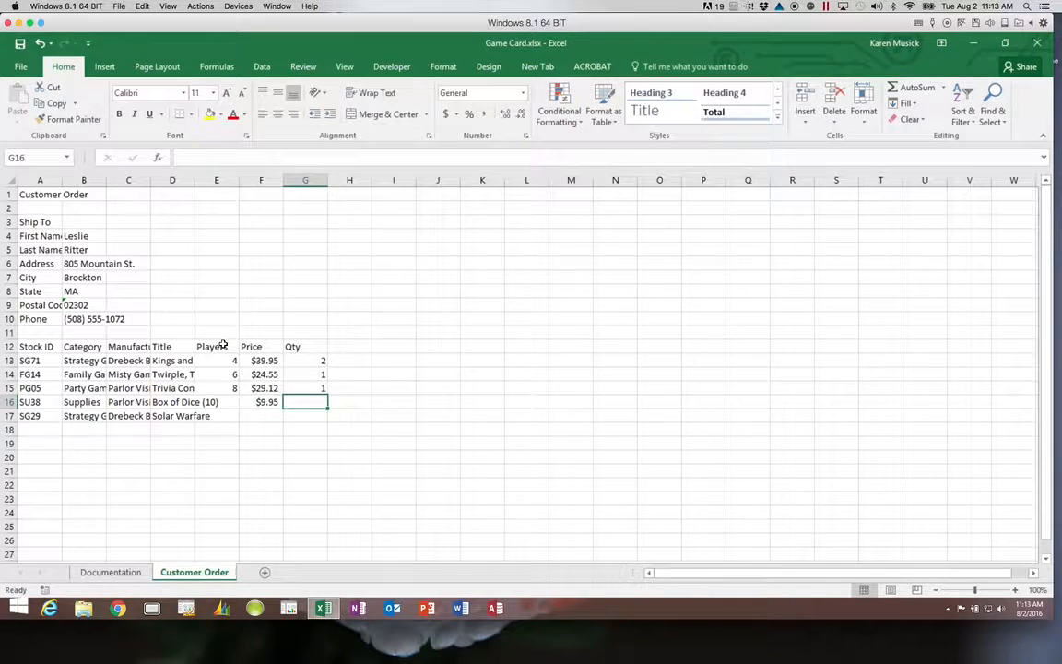
{"action": "type", "text": "3"}
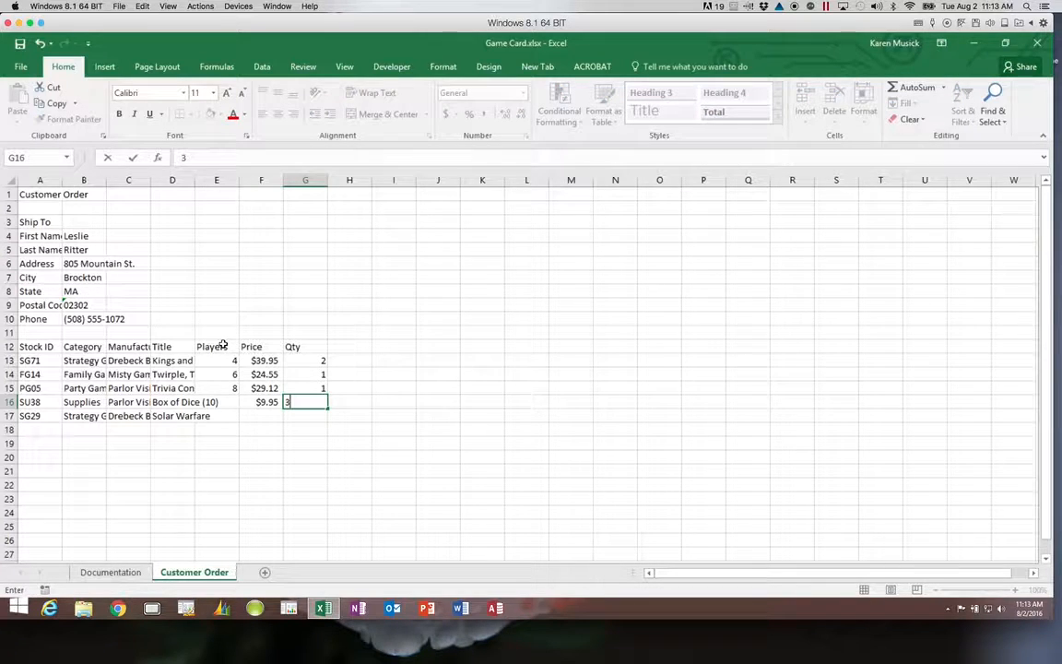
{"action": "key", "text": "Return"}
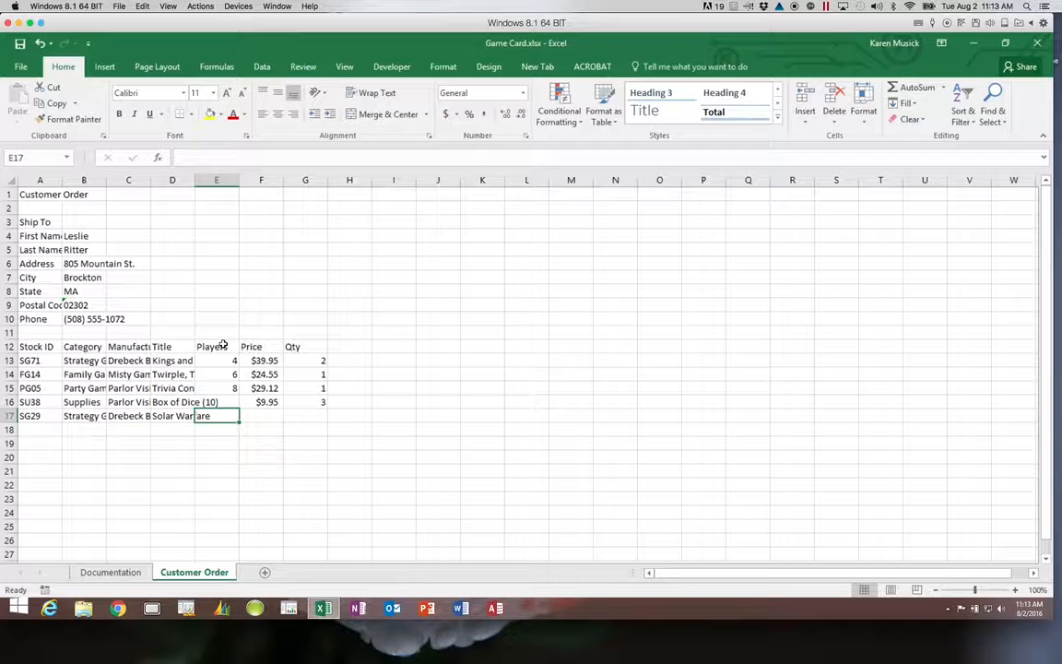
Enter 2 players, $35.15 price and quantity 1 for SG29 in row 17.
{"action": "type", "text": "2"}
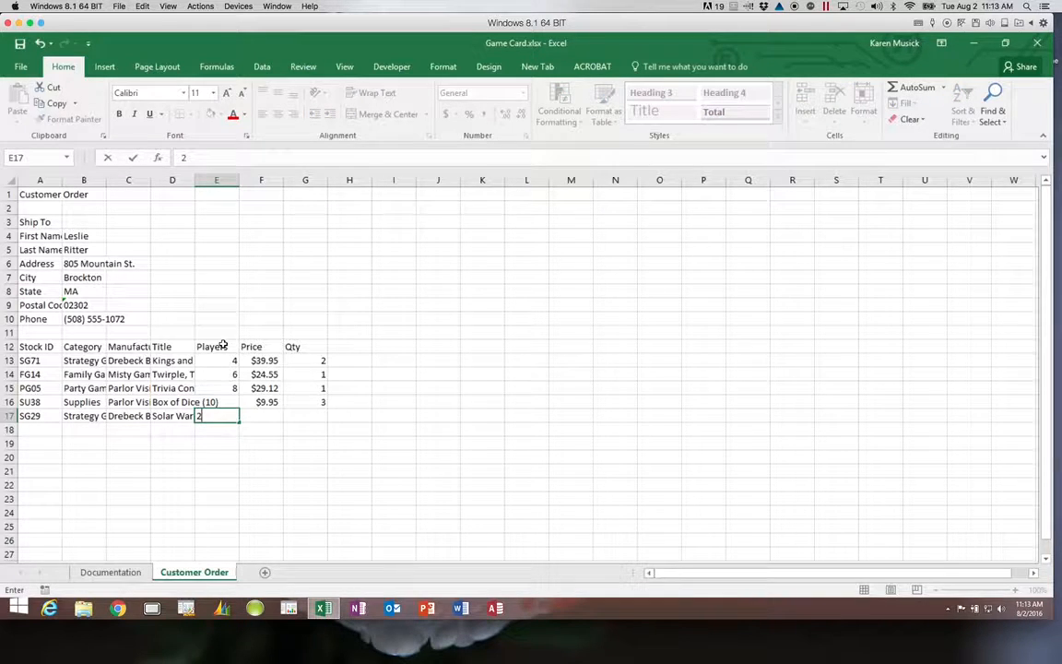
{"action": "key", "text": "Tab"}
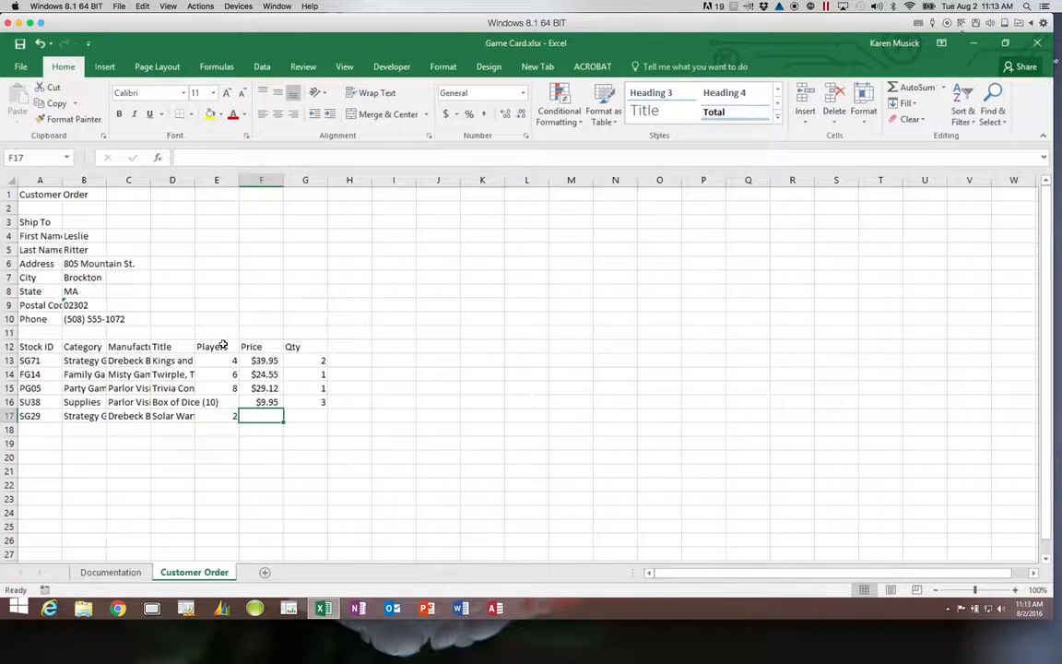
{"action": "type", "text": "$"}
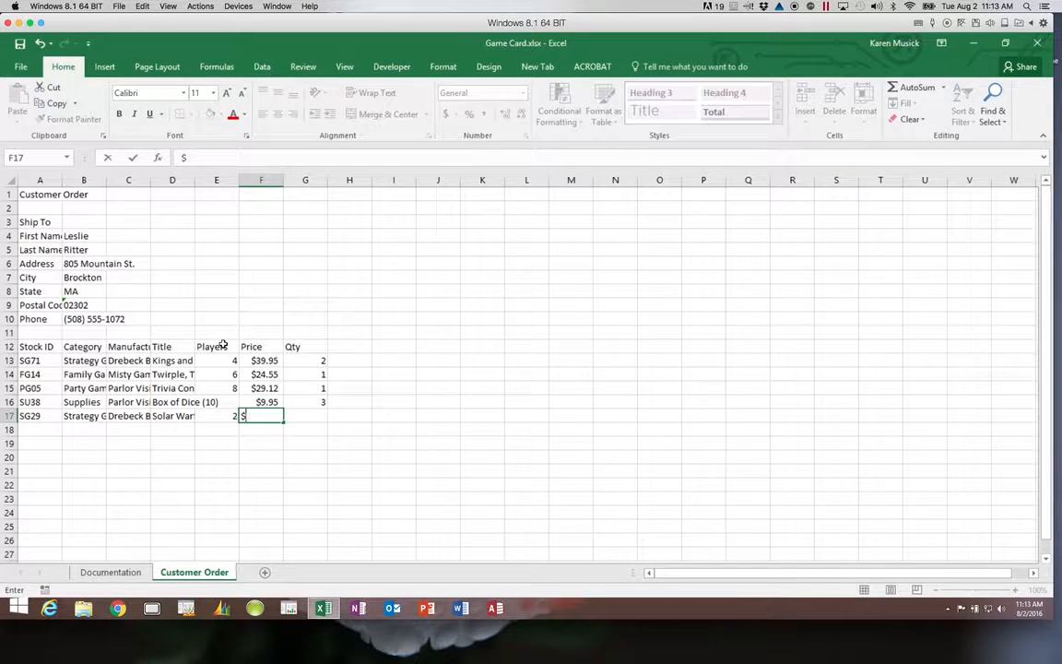
{"action": "type", "text": "35.15"}
{"action": "key", "text": "Tab"}
{"action": "type", "text": "1"}
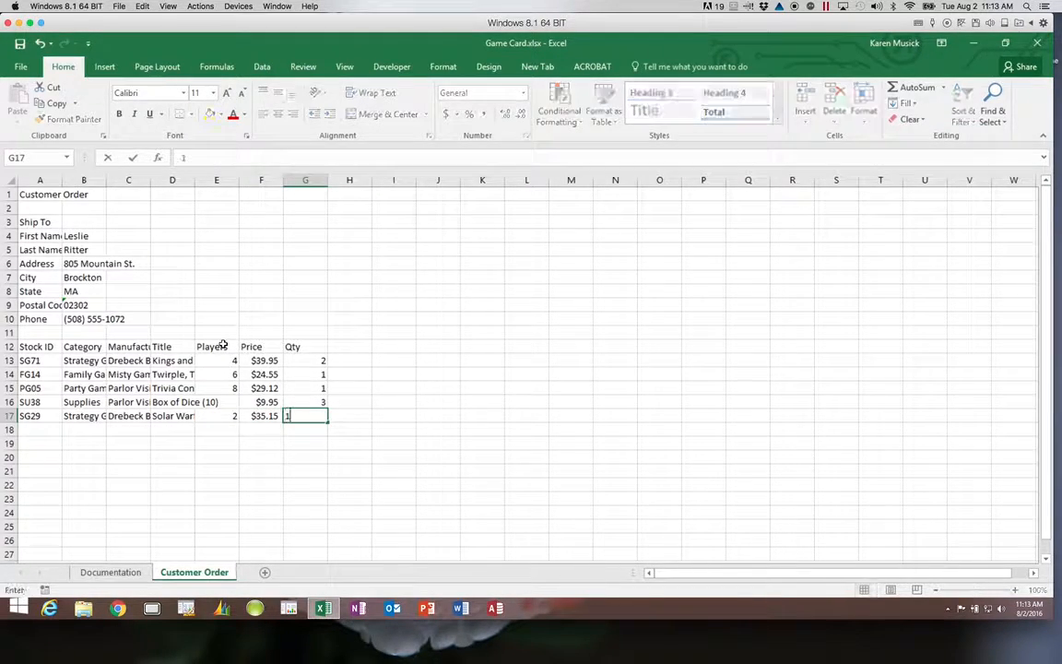
{"action": "key", "text": "Return"}
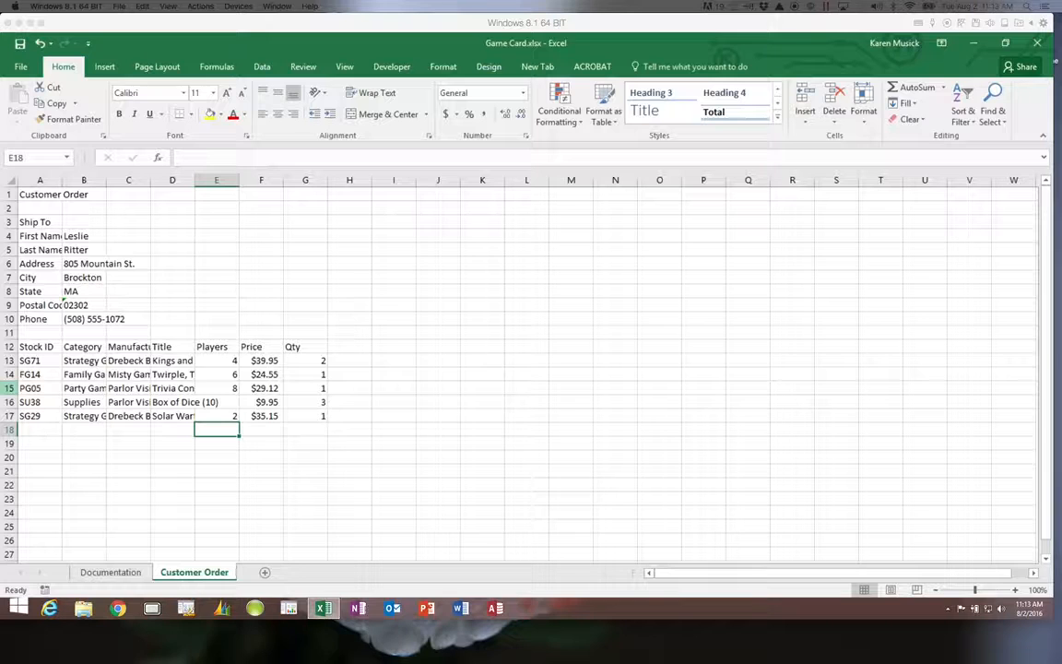
{"action": "left_click", "coordinate": [20, 44]}
{"action": "left_click", "coordinate": [20, 44]}
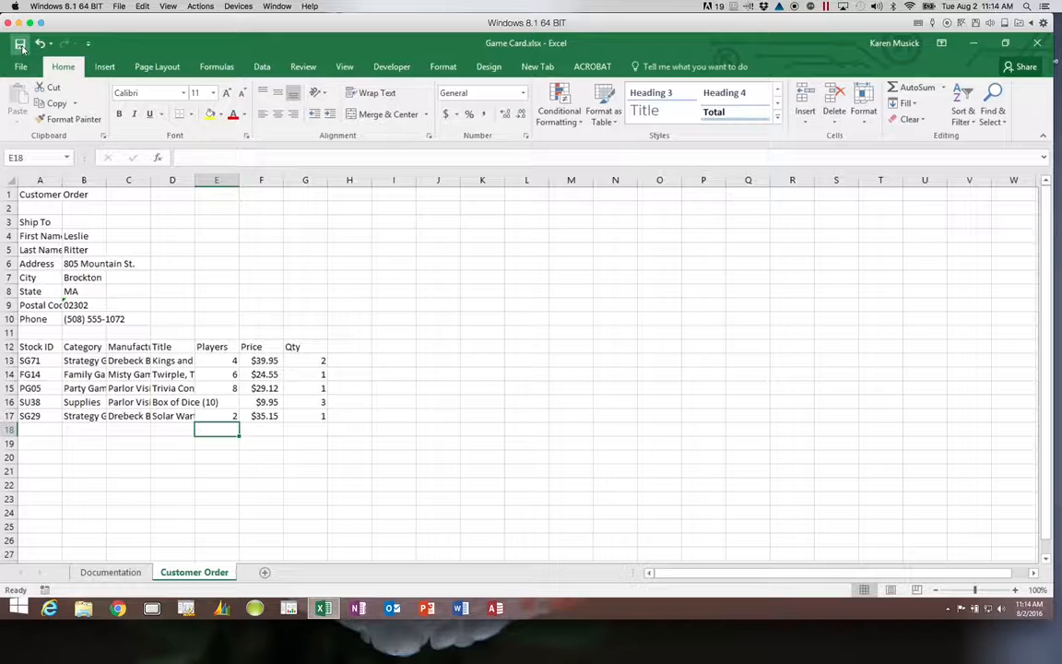
{"action": "left_click", "coordinate": [21, 46]}
{"action": "left_click", "coordinate": [21, 47]}
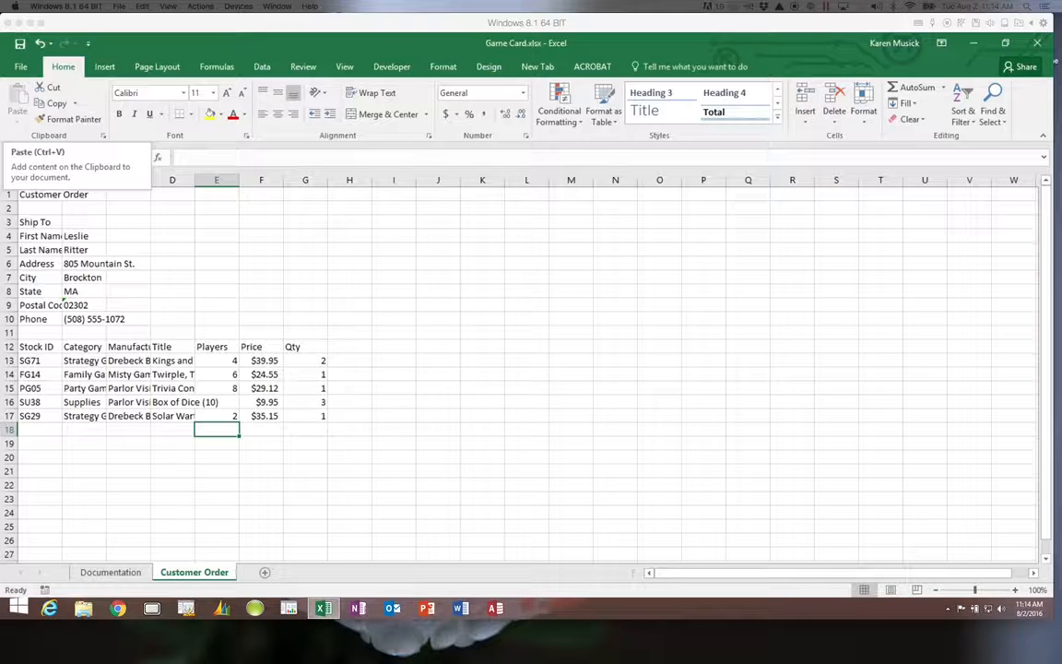
{"action": "left_click", "coordinate": [249, 302]}
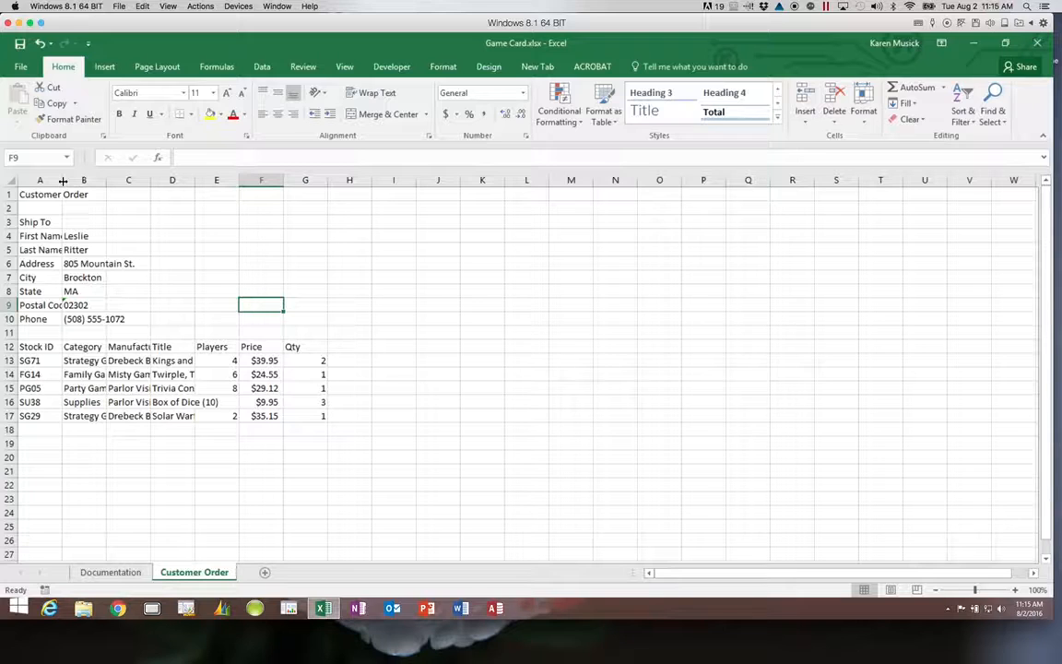
Widen column A to about 11.43 so First Name and Postal Code show fully.
{"action": "left_click_drag", "start_coordinate": [63, 181], "coordinate": [63, 183]}
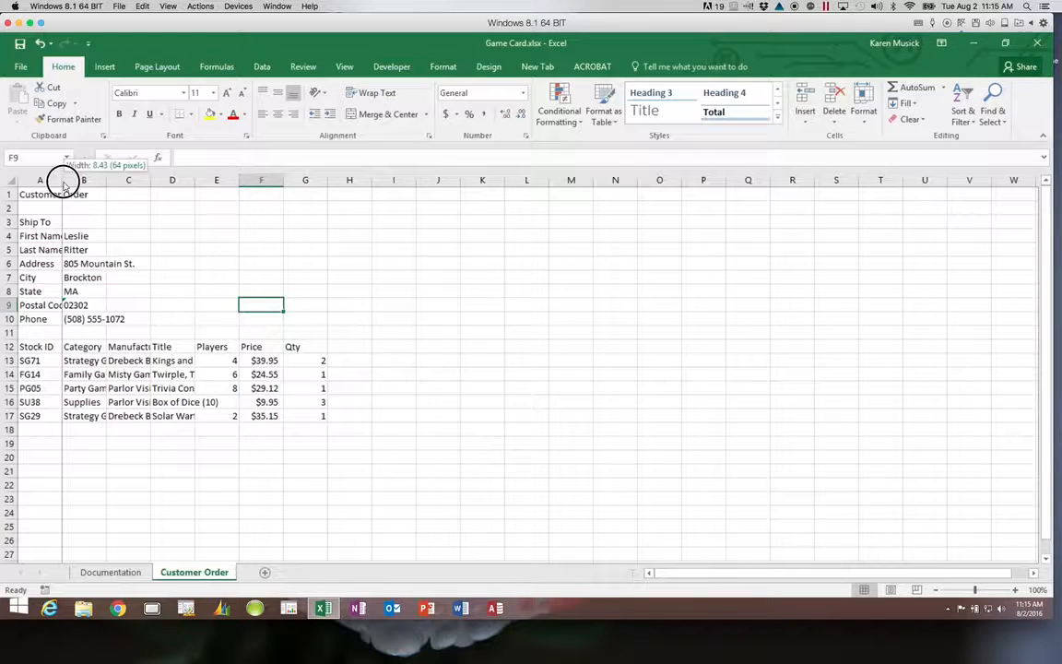
{"action": "left_click_drag", "start_coordinate": [64, 184], "coordinate": [95, 181]}
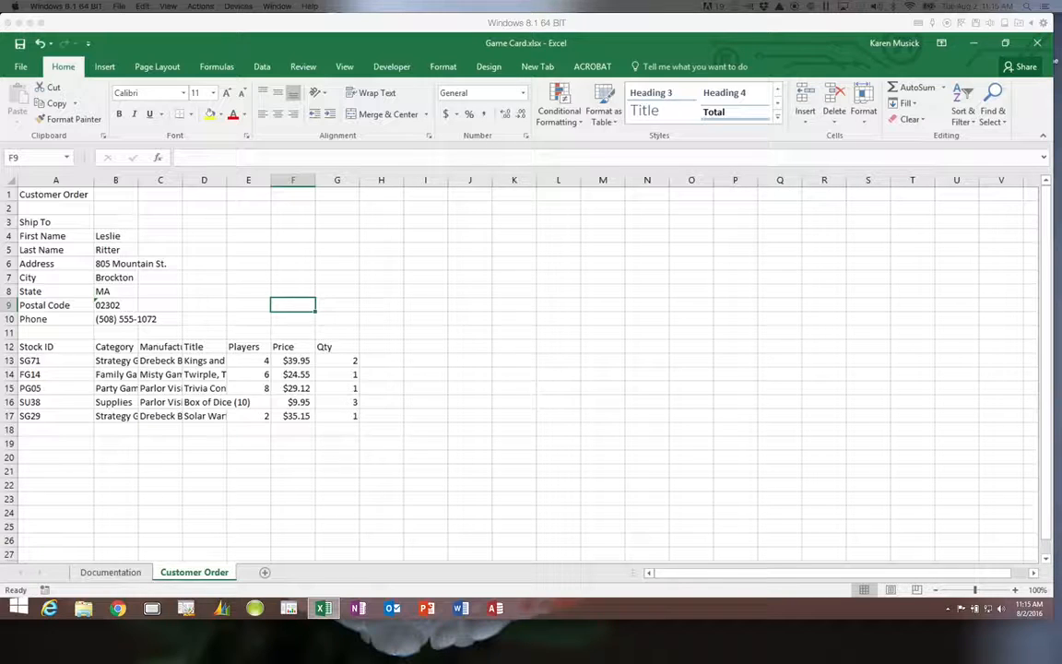
Widen columns B and C together so entries like Drebeck Brothers fit.
{"action": "left_click", "coordinate": [129, 180]}
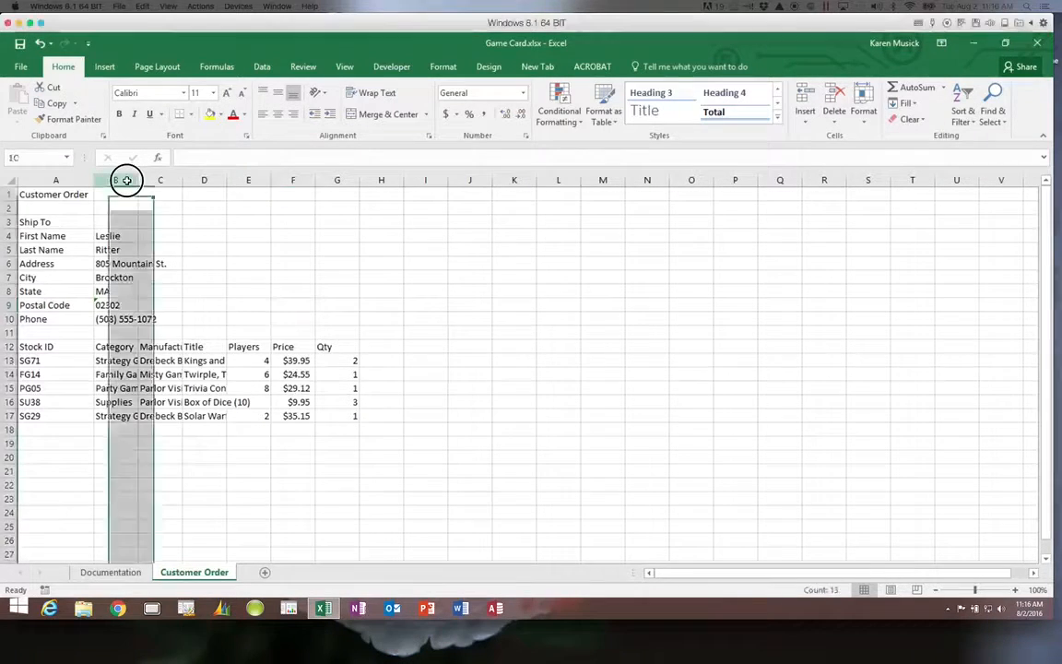
{"action": "left_click_drag", "start_coordinate": [137, 181], "coordinate": [161, 180]}
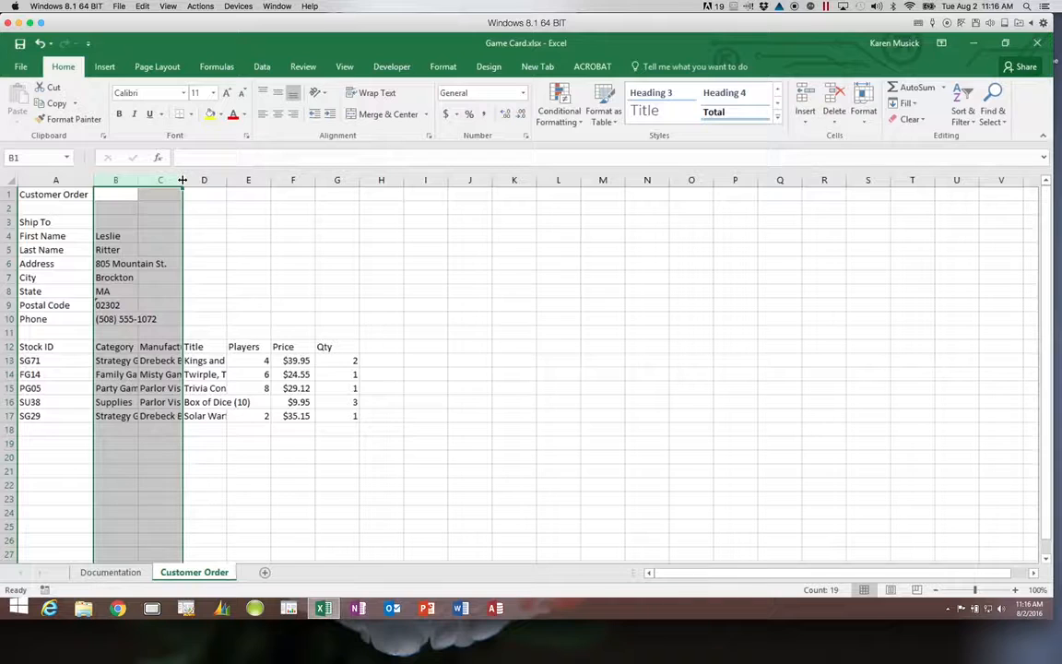
{"action": "left_click_drag", "start_coordinate": [183, 180], "coordinate": [228, 192]}
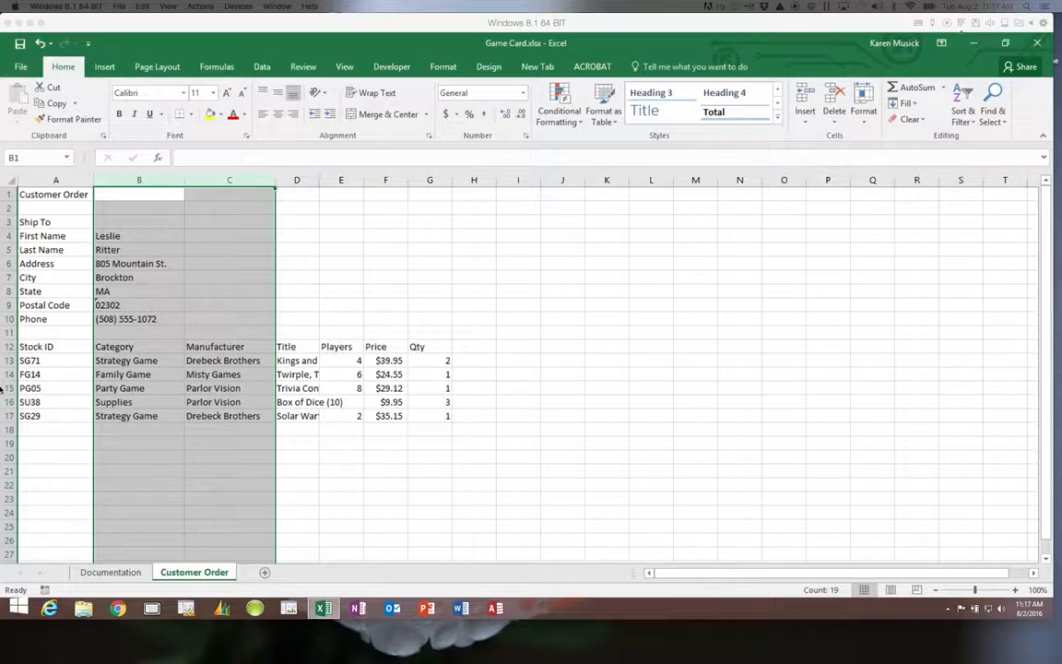
{"action": "left_click", "coordinate": [302, 177]}
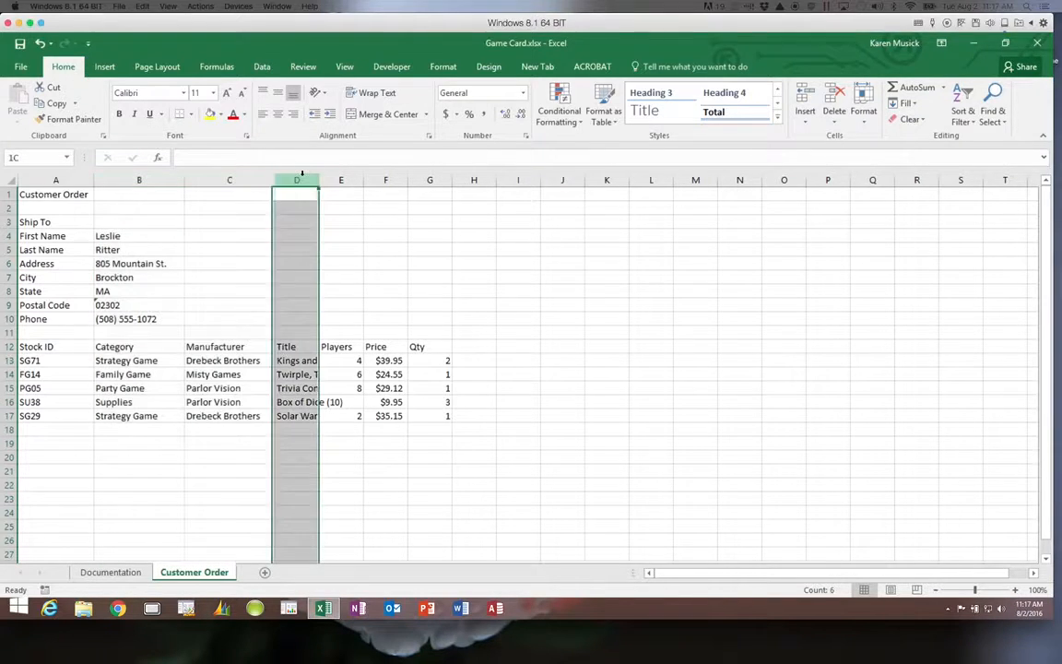
{"action": "left_click", "coordinate": [297, 248]}
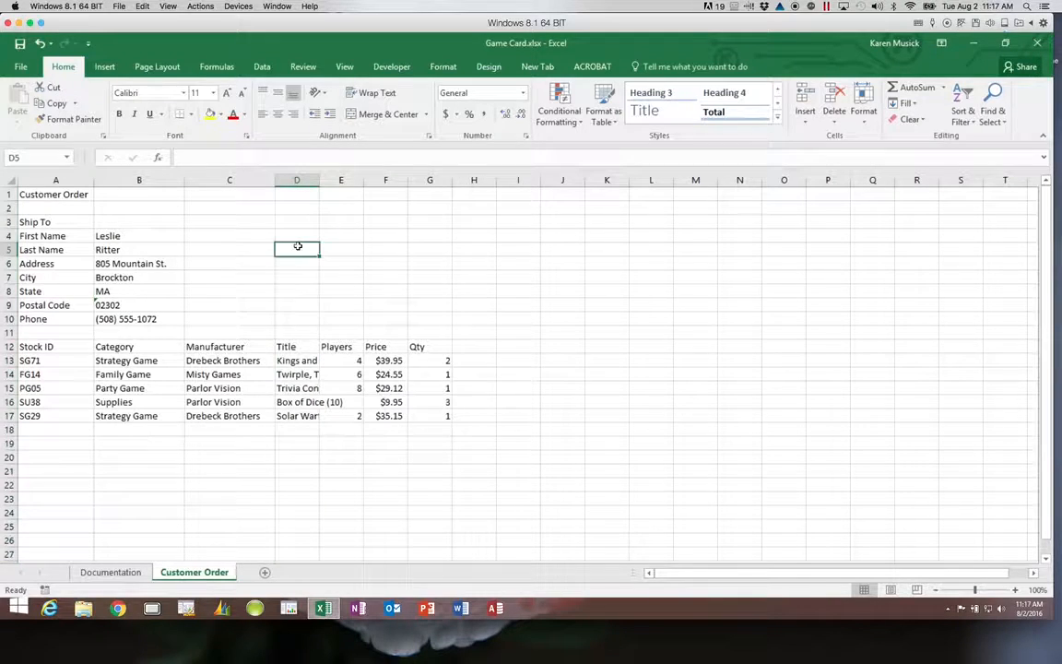
{"action": "left_click", "coordinate": [296, 179]}
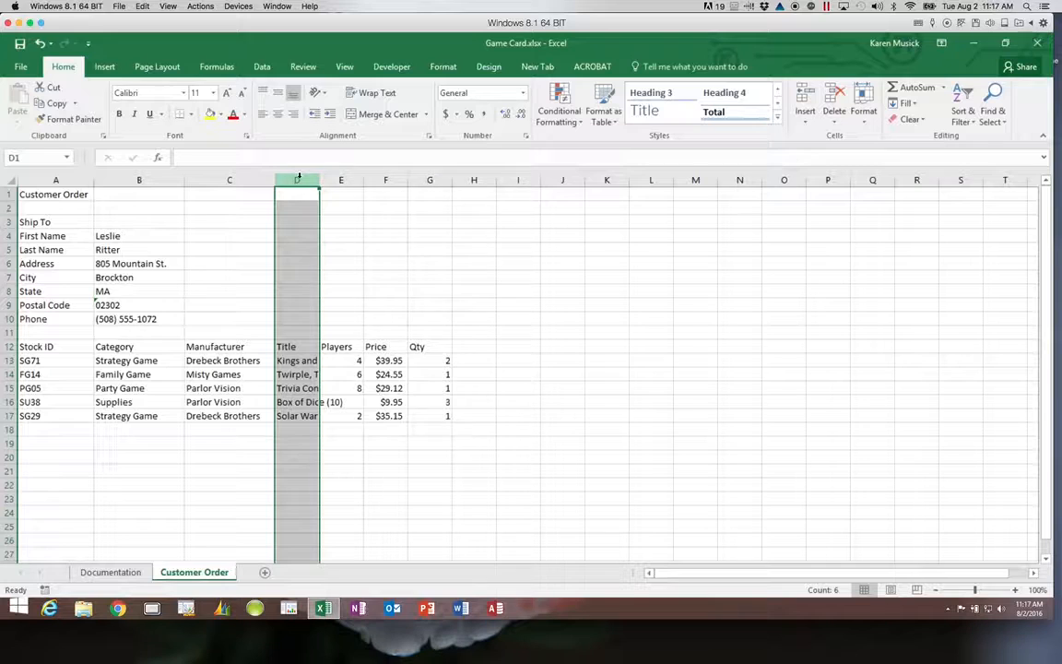
{"action": "right_click", "coordinate": [298, 178]}
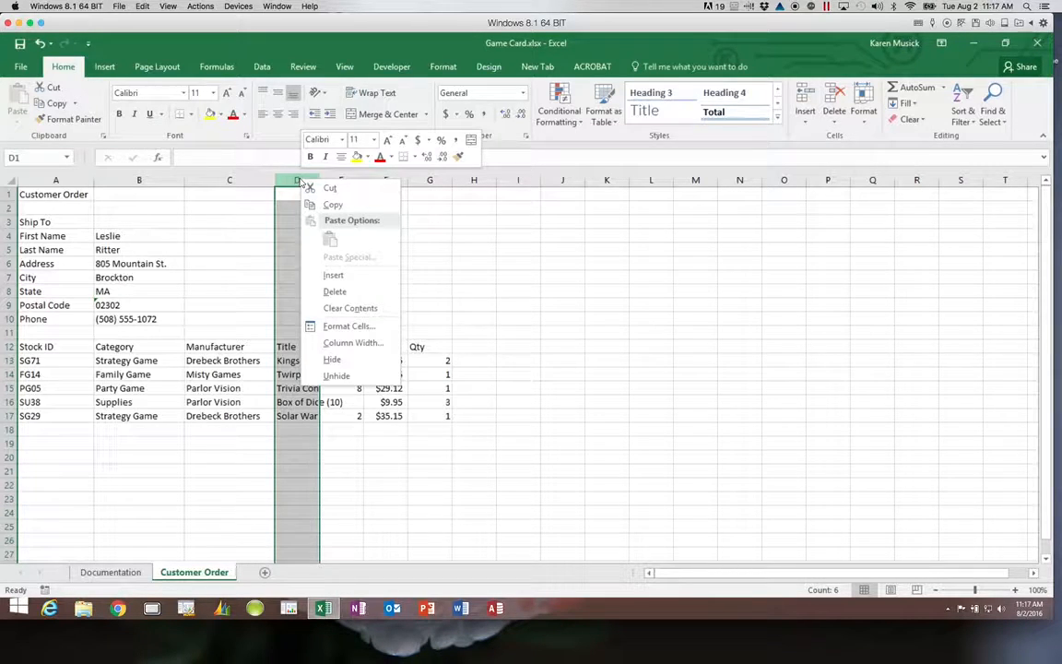
{"action": "left_click", "coordinate": [354, 343]}
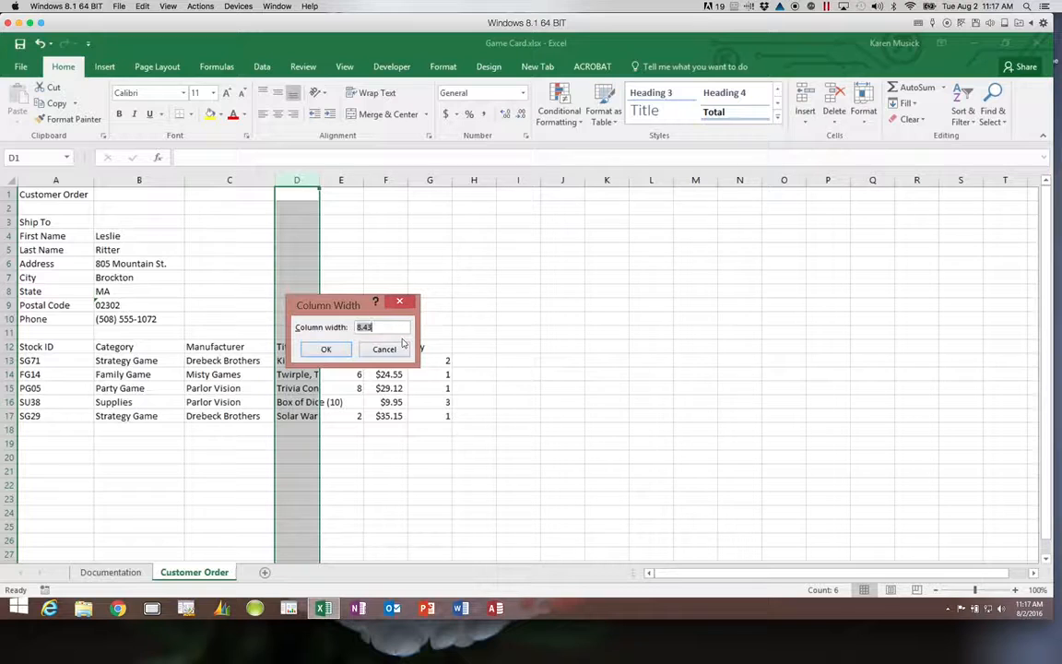
{"action": "left_click", "coordinate": [383, 351]}
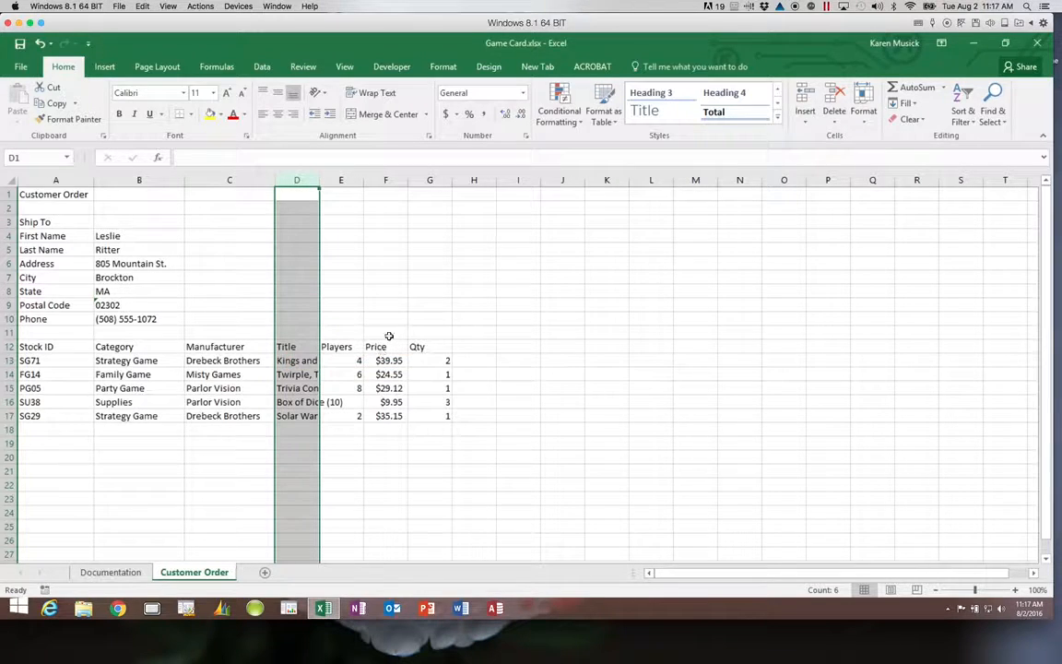
Set column D's width to 25, then AutoFit it to the longest Kings and Jacks title.
{"action": "left_click", "coordinate": [867, 123]}
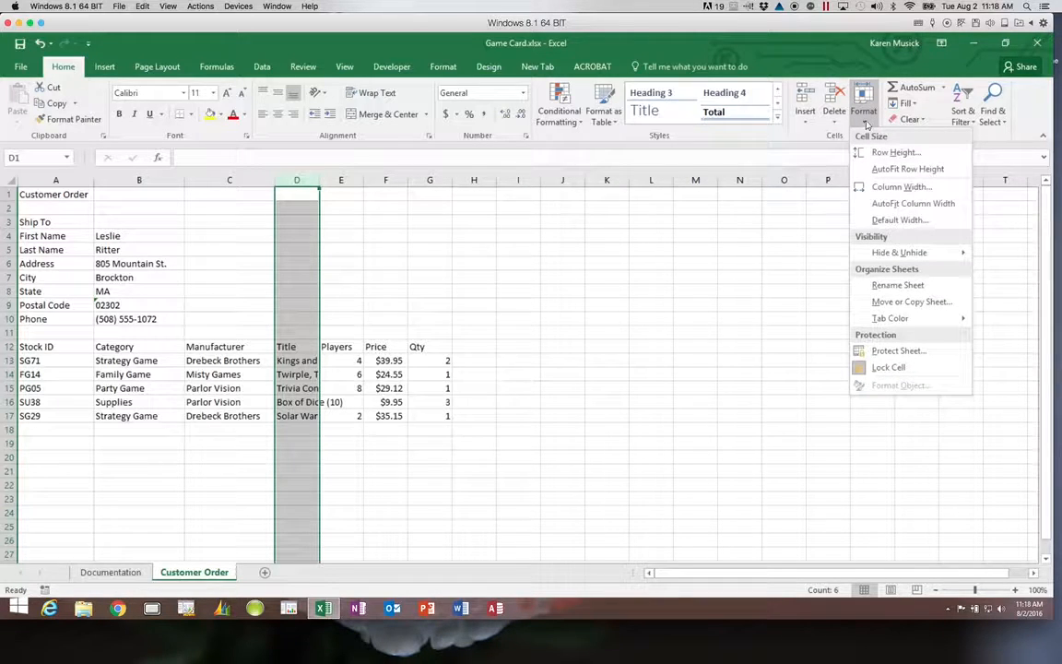
{"action": "left_click", "coordinate": [889, 187]}
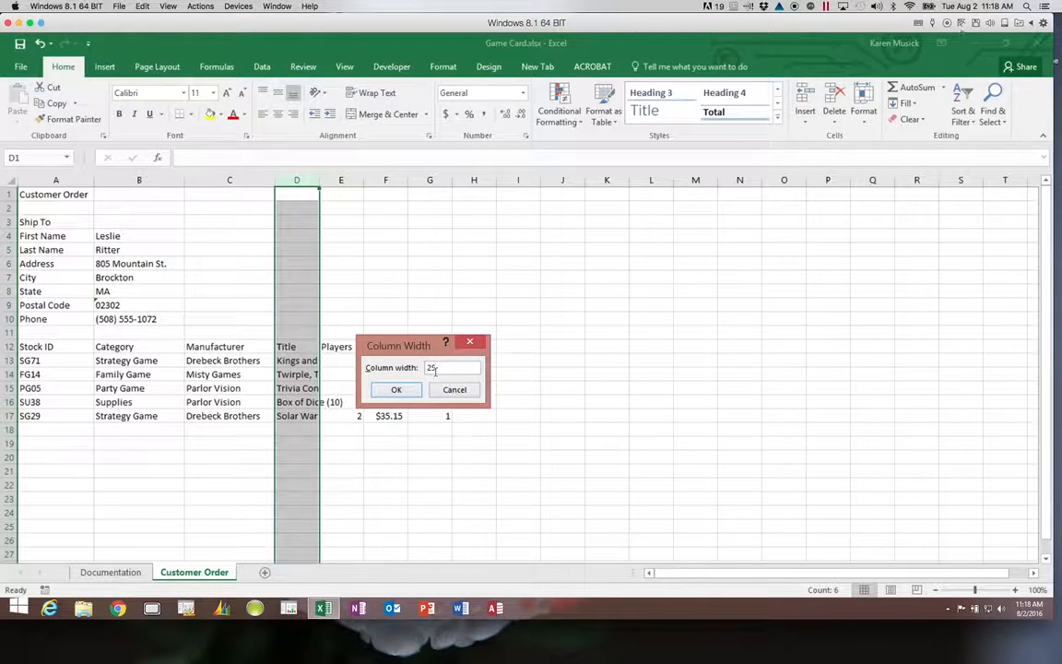
{"action": "left_click", "coordinate": [402, 390]}
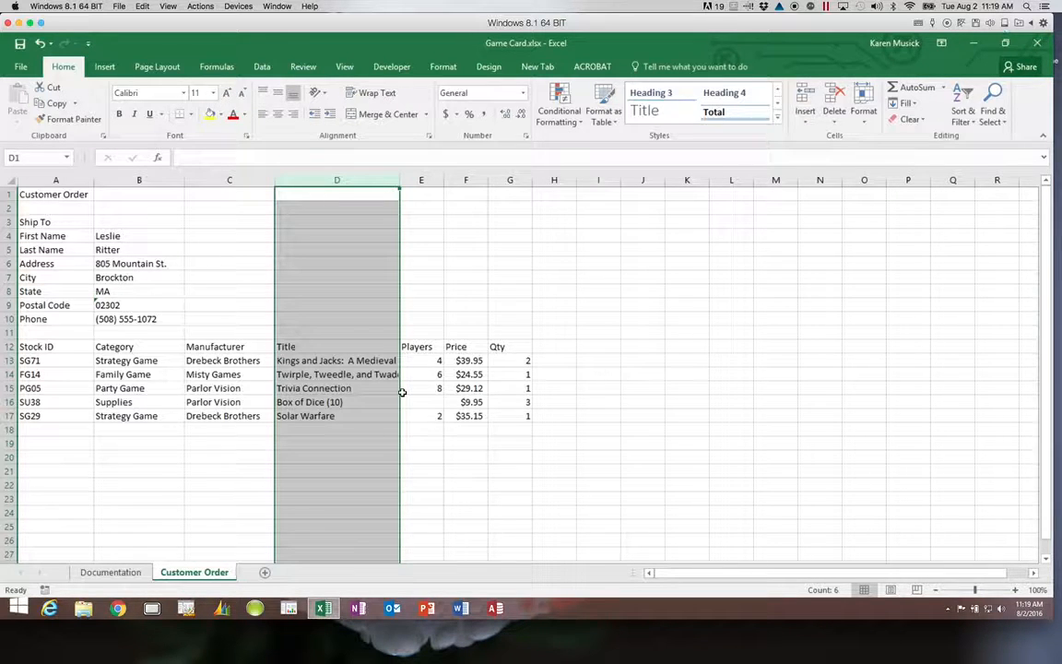
{"action": "double_click", "coordinate": [399, 180]}
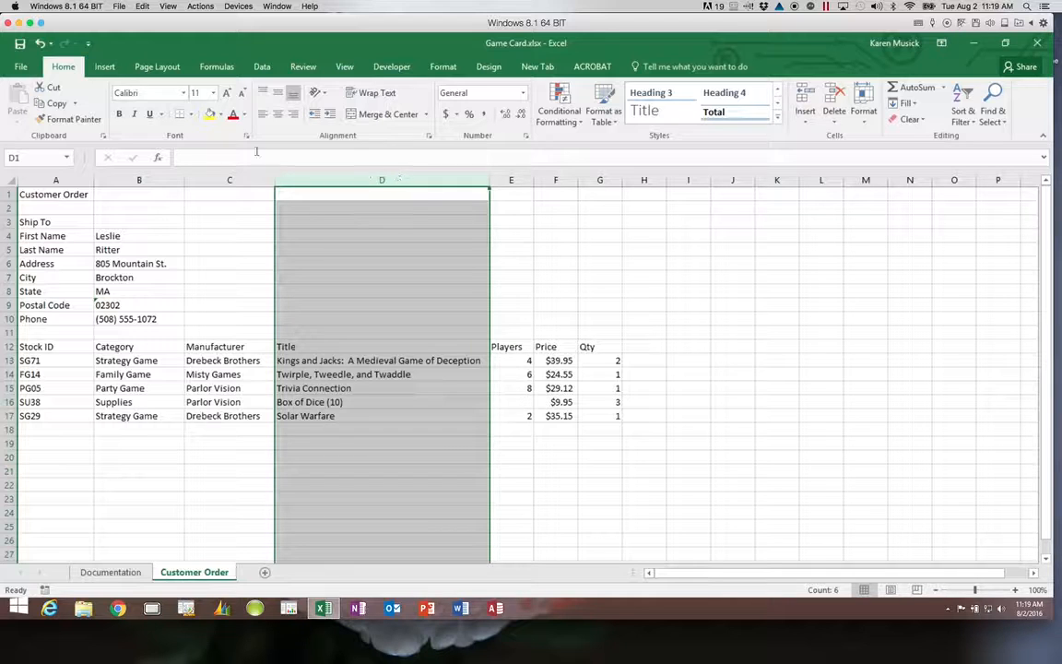
Undo the AutoFit so Title column D cuts off long titles again.
{"action": "left_click", "coordinate": [39, 45]}
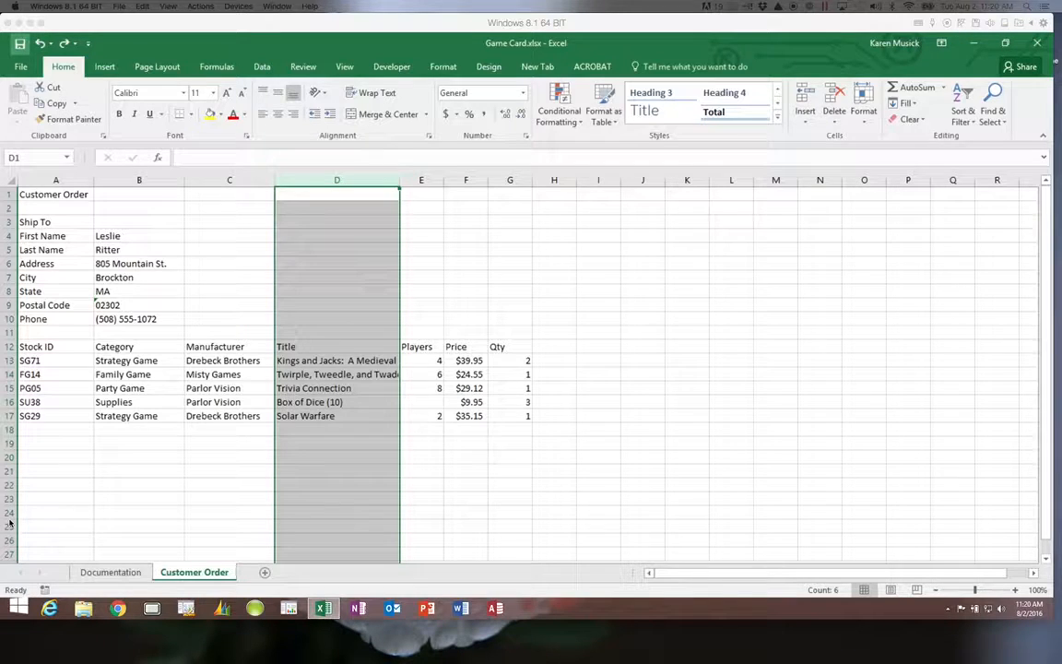
Turn on Wrap Text for title cells D13:D17 and select row 13.
{"action": "left_click", "coordinate": [312, 361]}
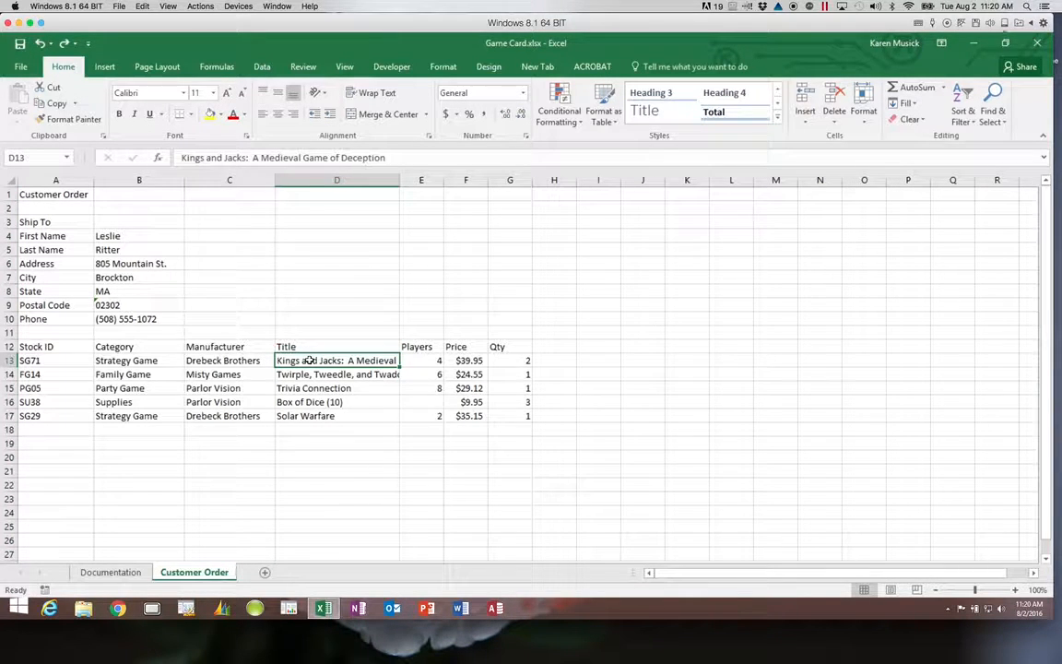
{"action": "left_click_drag", "start_coordinate": [312, 362], "coordinate": [301, 417]}
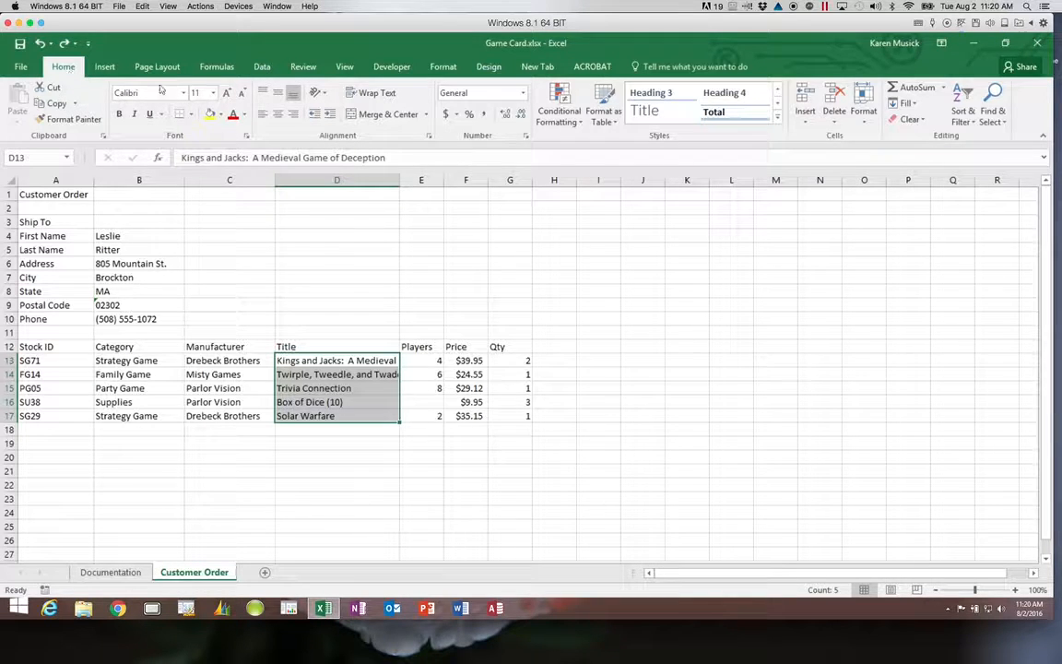
{"action": "left_click", "coordinate": [377, 94]}
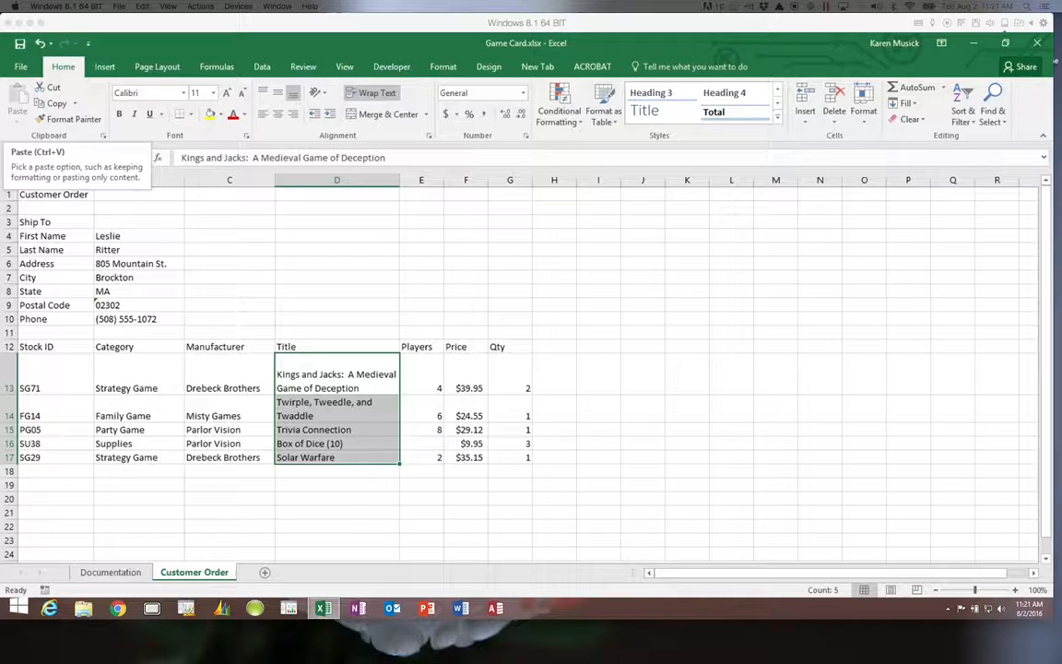
{"action": "left_click", "coordinate": [10, 378]}
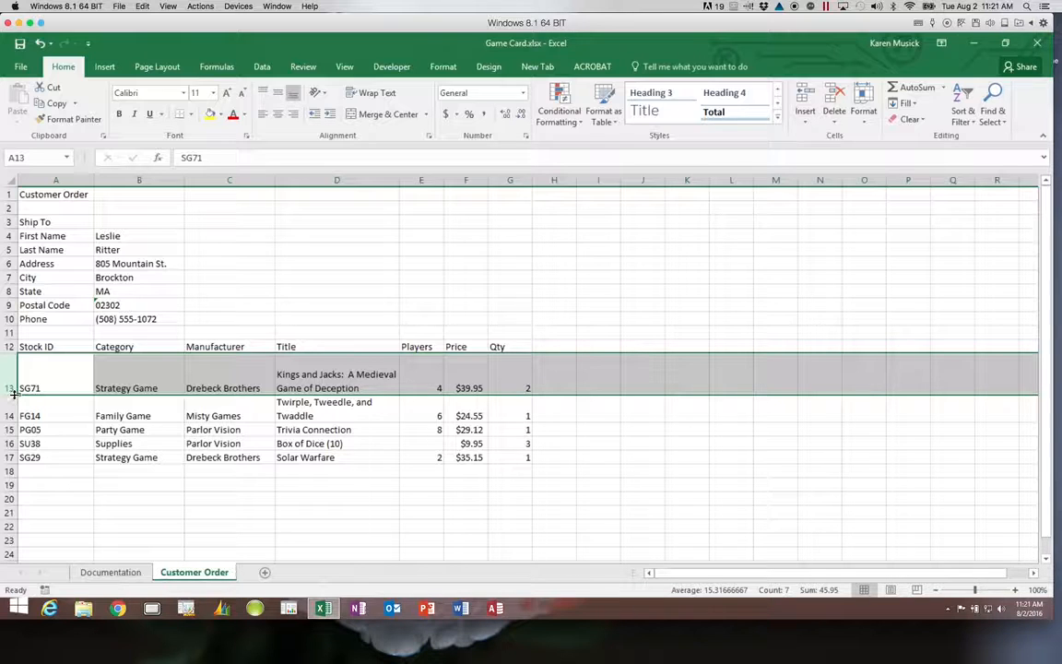
Shorten row 13 to fit its two-line wrapped title, then save Game Card.xlsx.
{"action": "left_click_drag", "start_coordinate": [13, 394], "coordinate": [14, 379]}
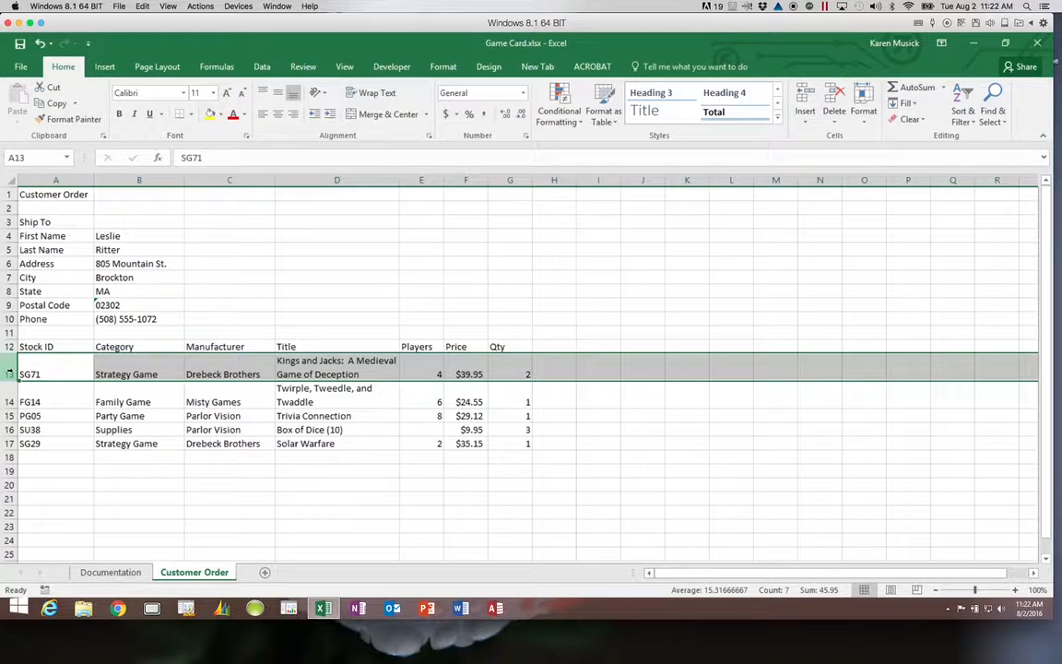
{"action": "right_click", "coordinate": [9, 374]}
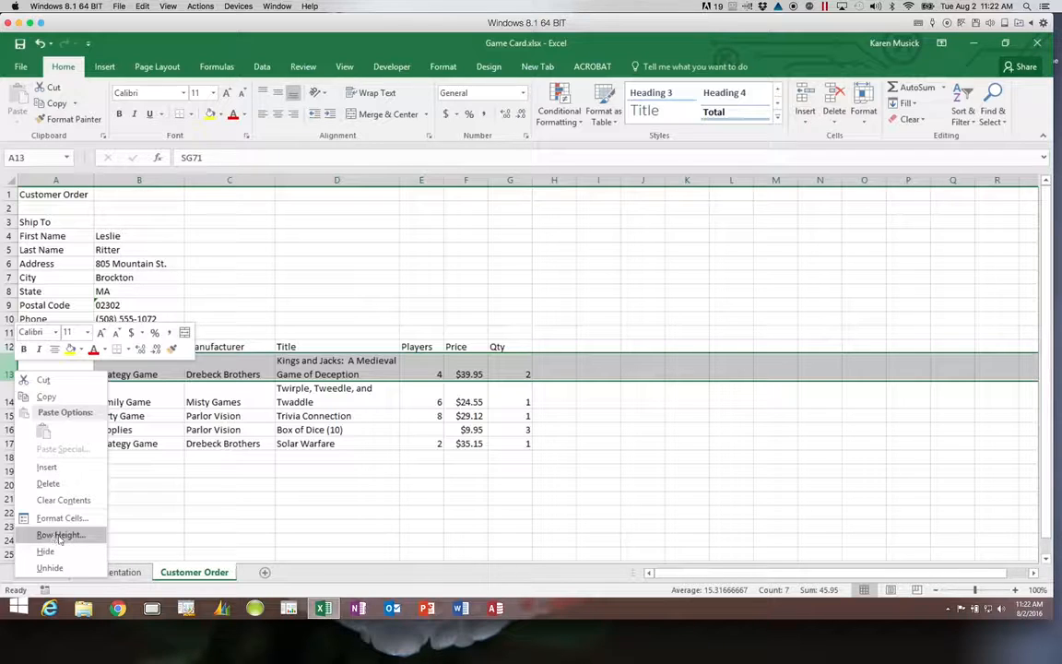
{"action": "left_click", "coordinate": [863, 121]}
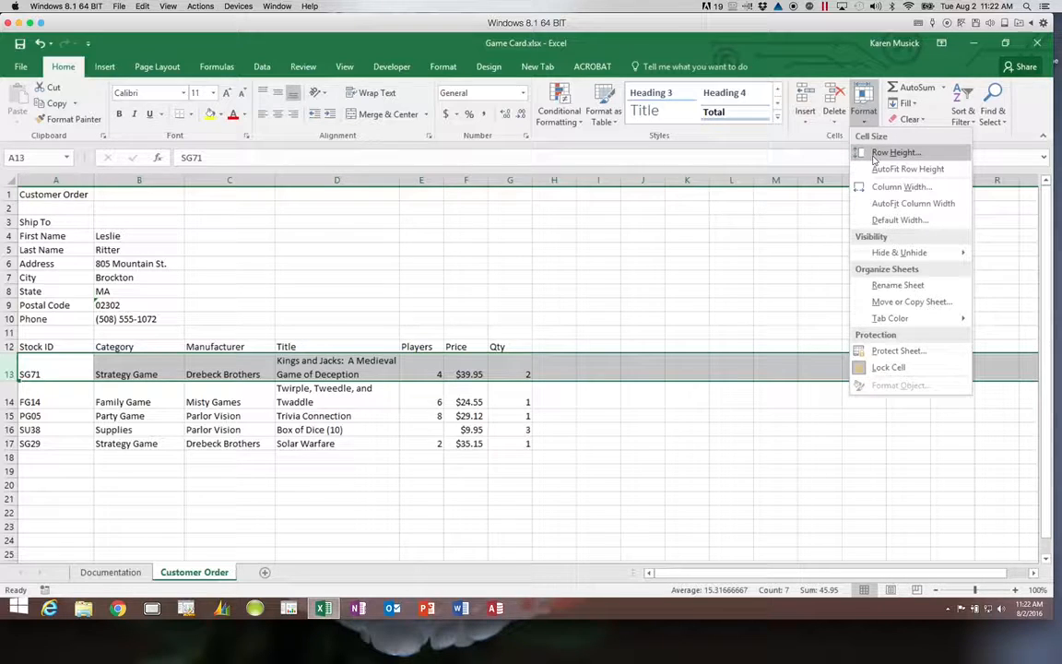
{"action": "left_click", "coordinate": [10, 424]}
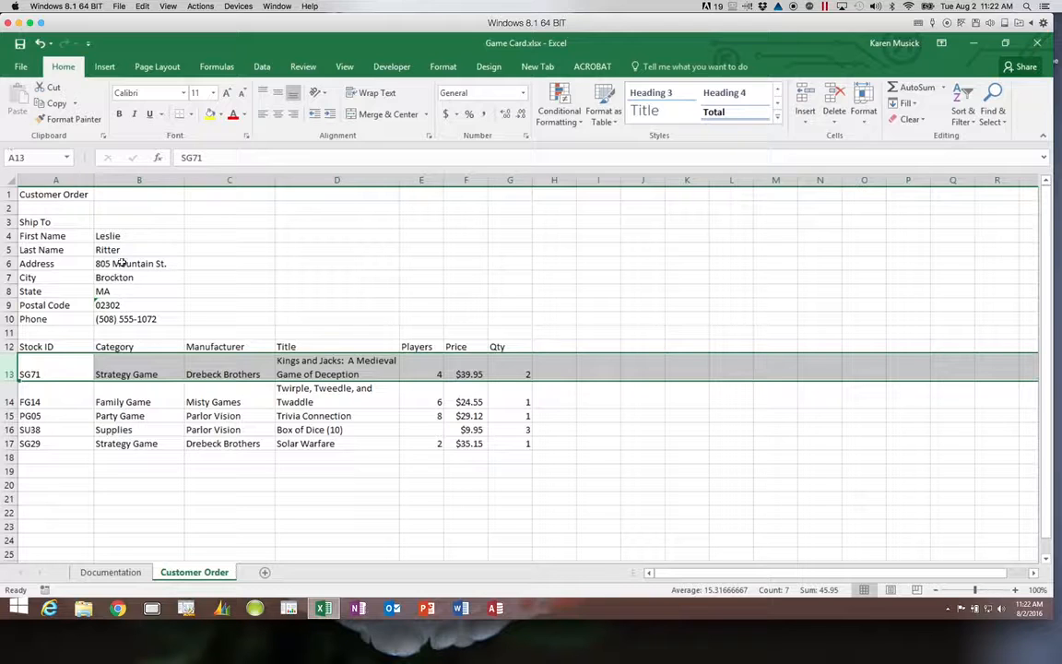
{"action": "left_click", "coordinate": [20, 44]}
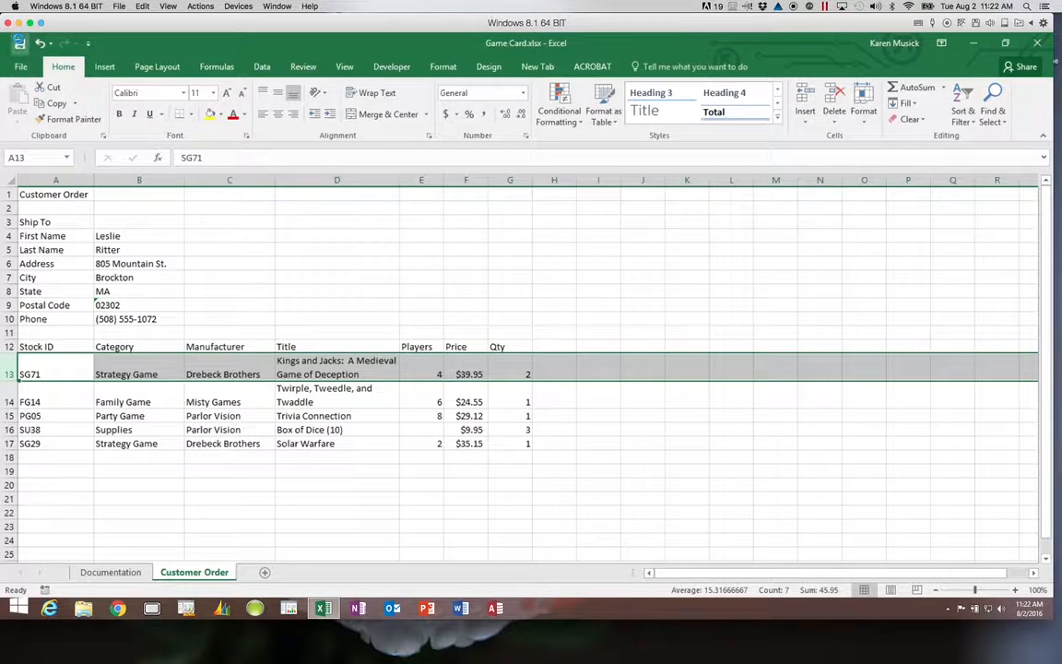